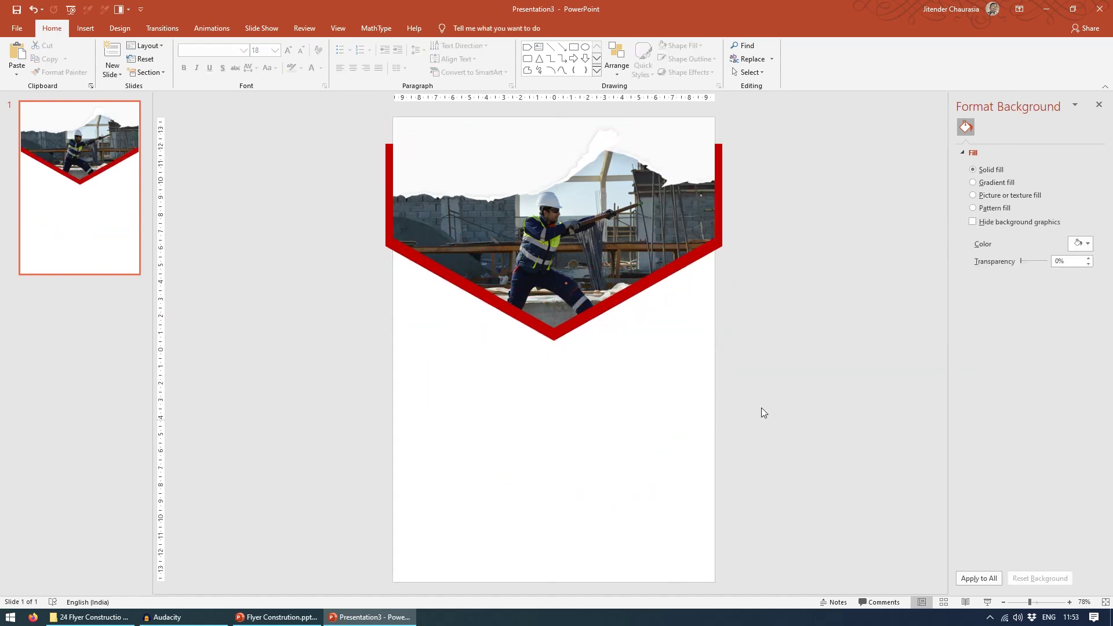
{"action": "key", "text": "F5"}
{"action": "key", "text": "Escape"}
{"action": "left_click", "coordinate": [465, 374]}
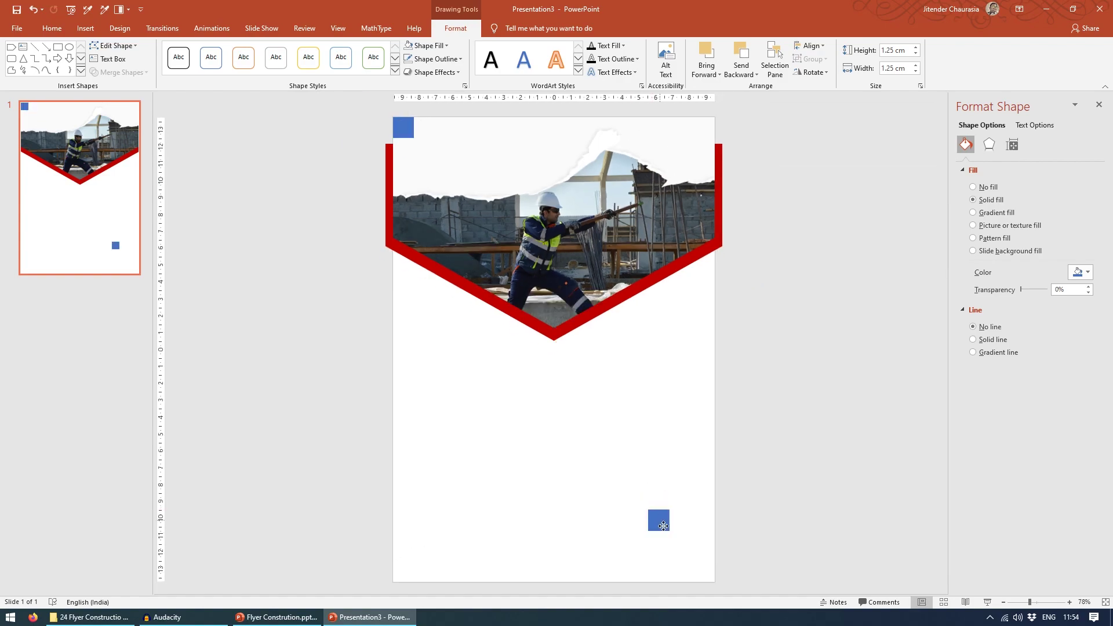
Move the lower blue square toward the slide's bottom-right corner
{"action": "left_click_drag", "start_coordinate": [663, 526], "coordinate": [709, 571]}
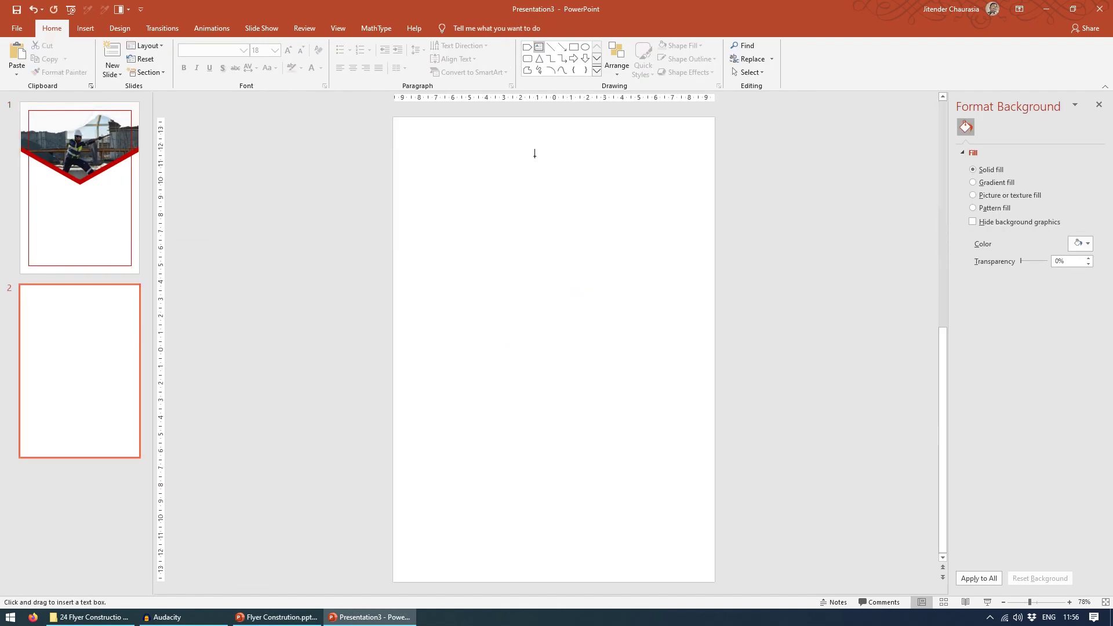
Set the weight of the line between ABC and CONSTRUCTIONS to 3 pt
{"action": "left_click", "coordinate": [224, 50]}
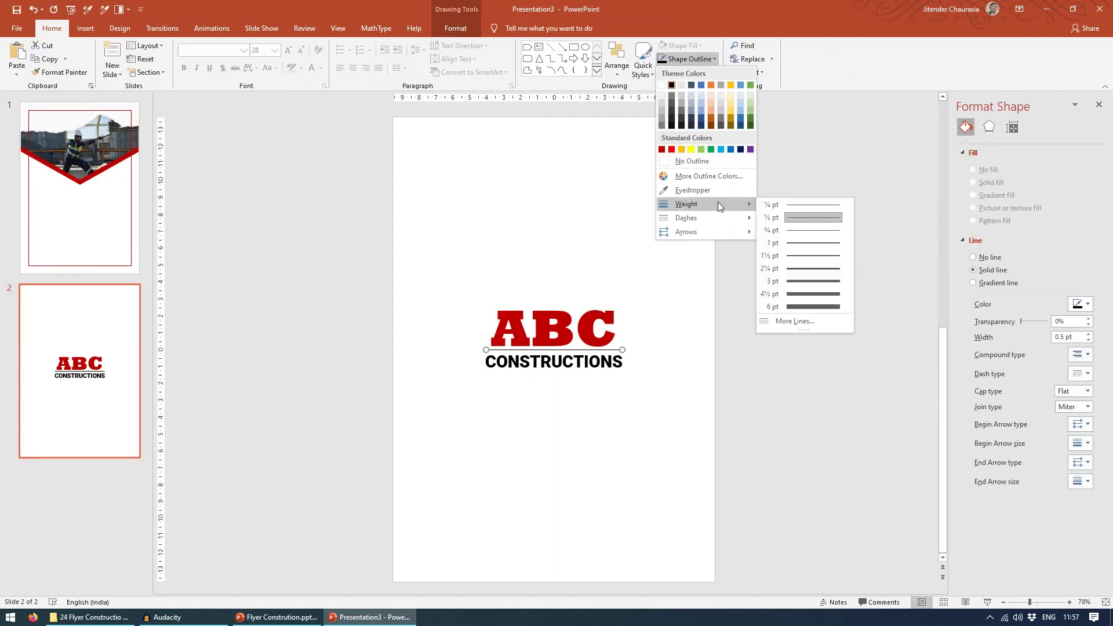
{"action": "left_click", "coordinate": [812, 281]}
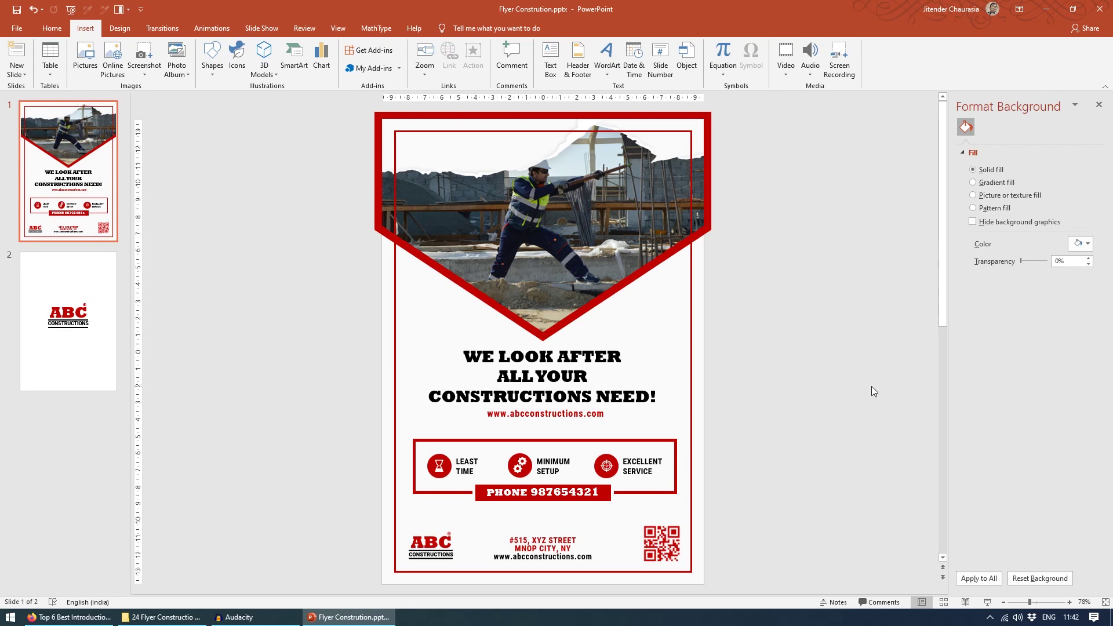
View the finished construction flyer as a full-screen slide show and return to editing
{"action": "left_click", "coordinate": [988, 603]}
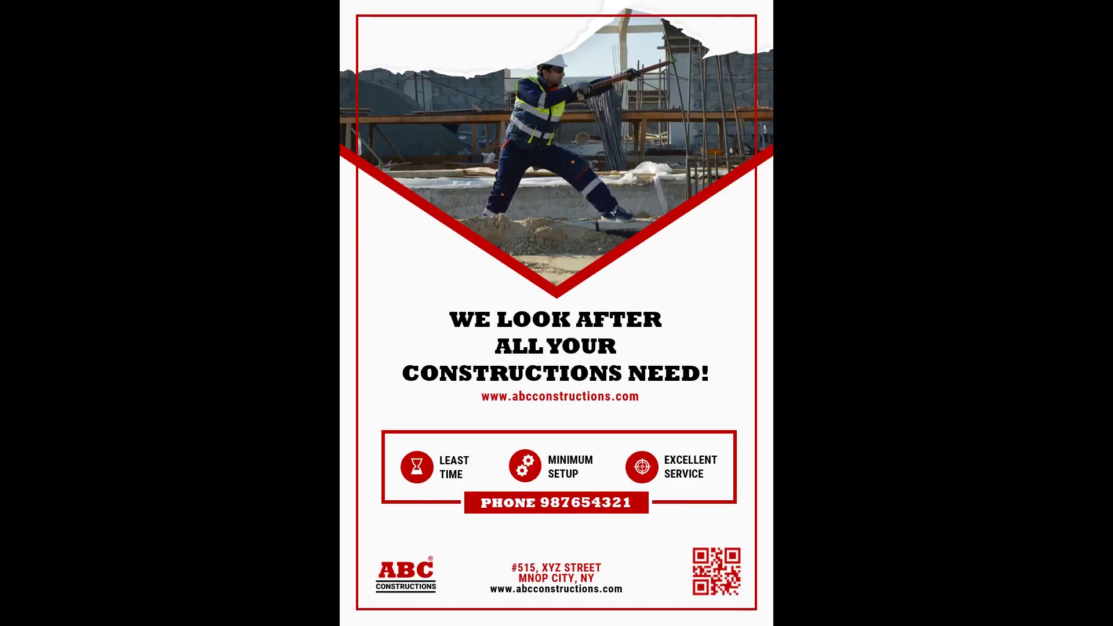
{"action": "key", "text": "Escape"}
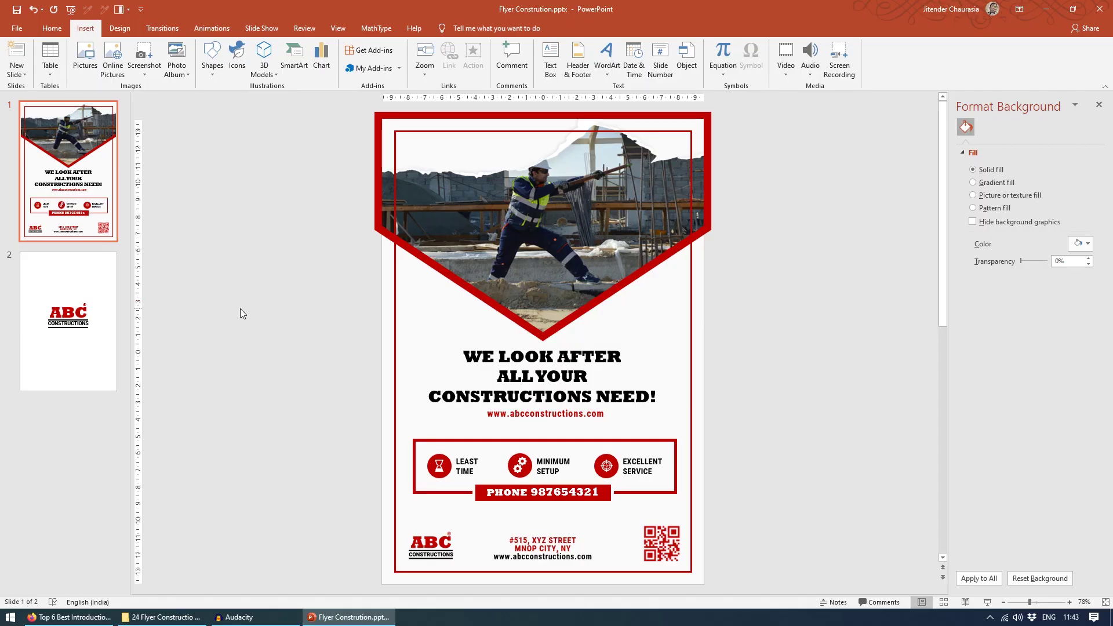
Create a new presentation and set its slides to A4 Paper (210x297 mm) in portrait orientation, scaling the content with Maximize
{"action": "key", "text": "ctrl+n"}
{"action": "left_click", "coordinate": [120, 29]}
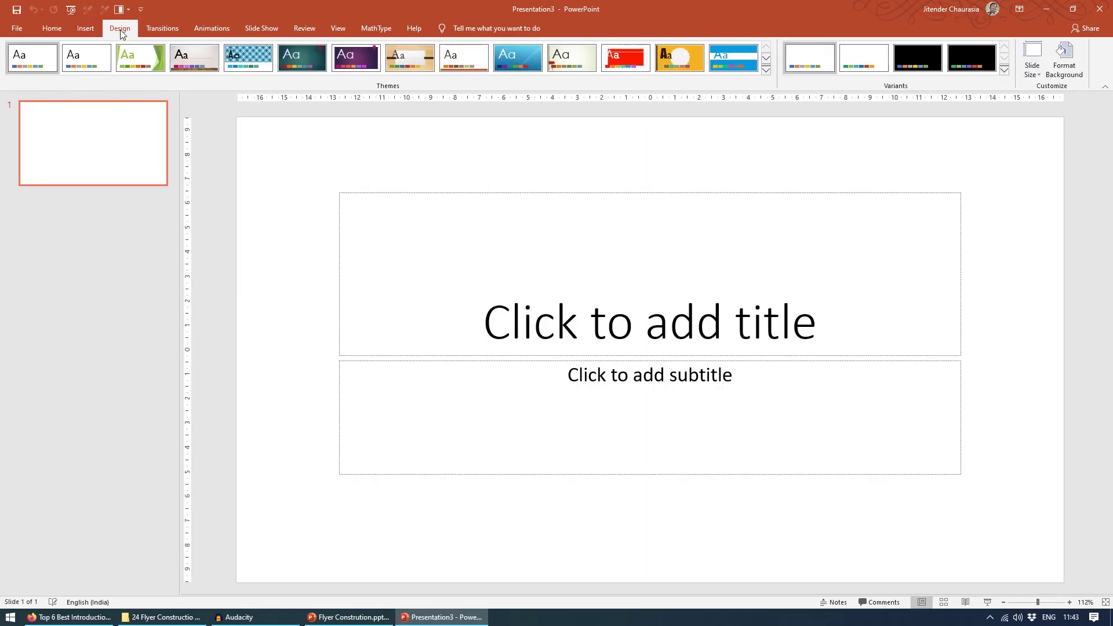
{"action": "left_click", "coordinate": [1032, 63]}
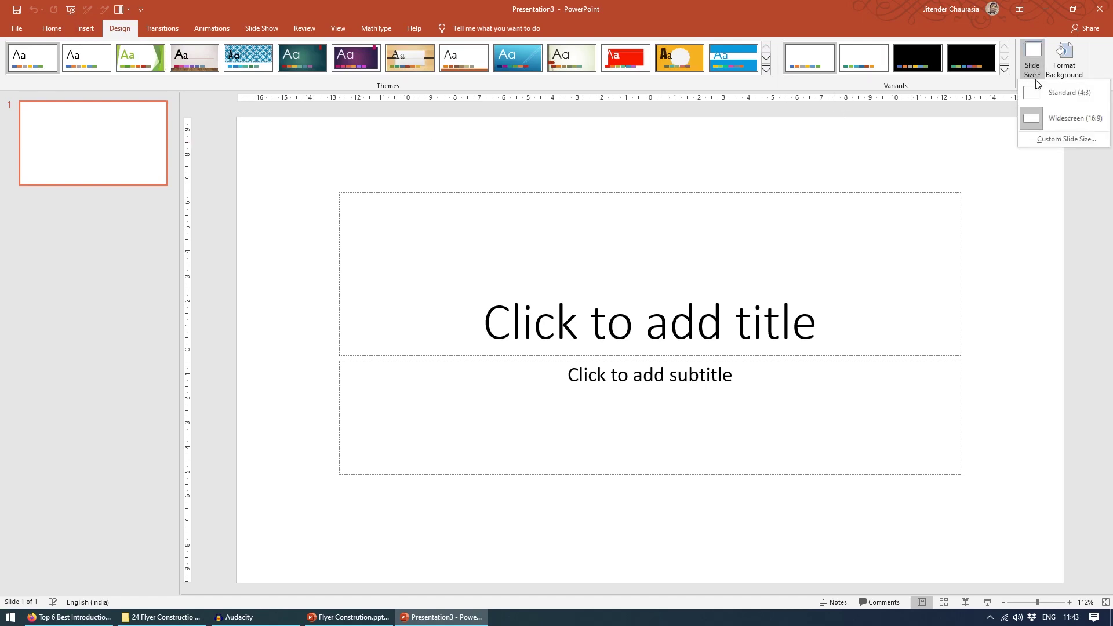
{"action": "left_click", "coordinate": [1058, 140]}
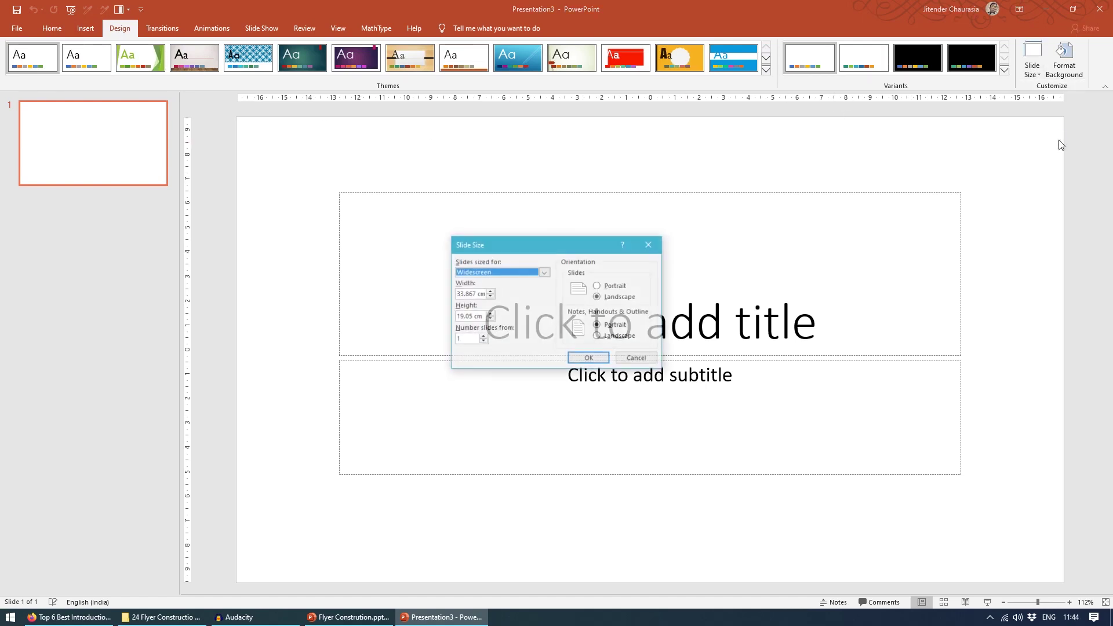
{"action": "left_click", "coordinate": [527, 276]}
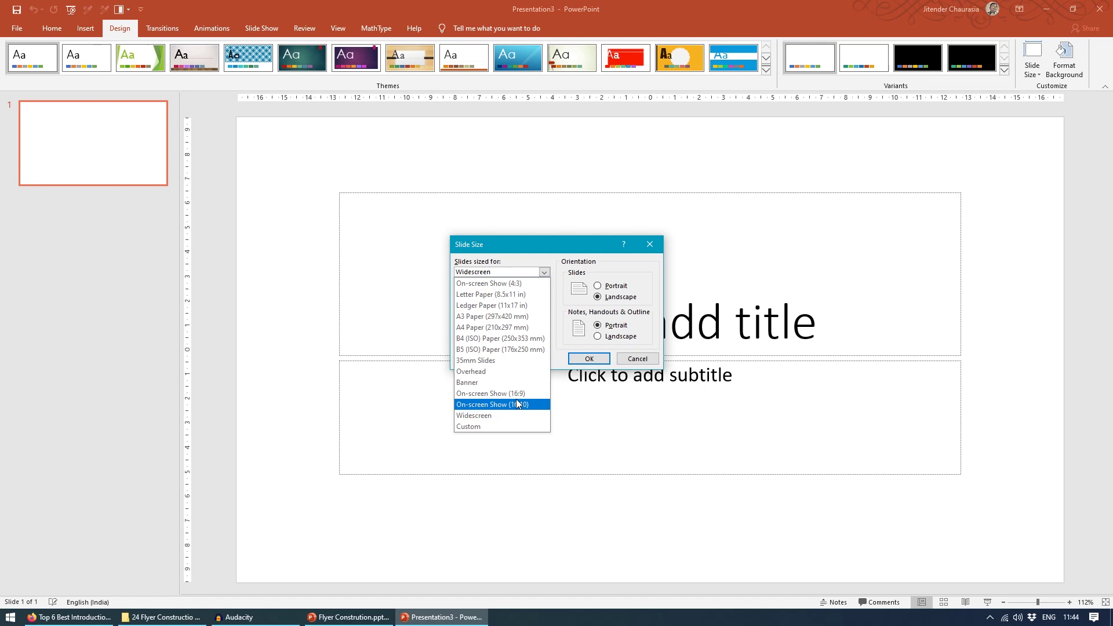
{"action": "left_click", "coordinate": [522, 328]}
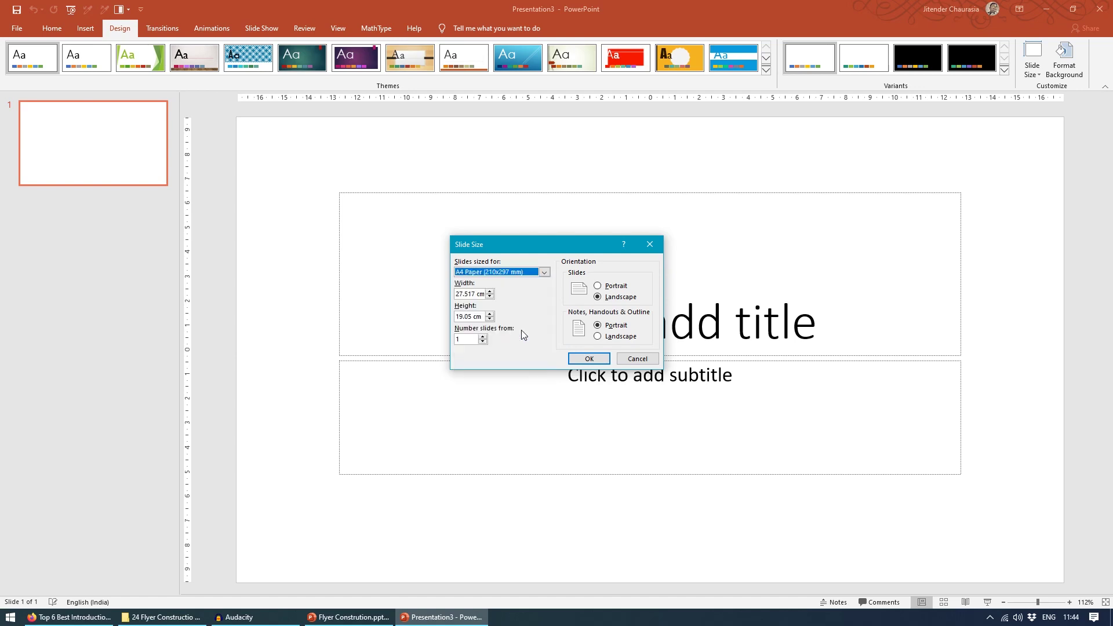
{"action": "left_click", "coordinate": [616, 287]}
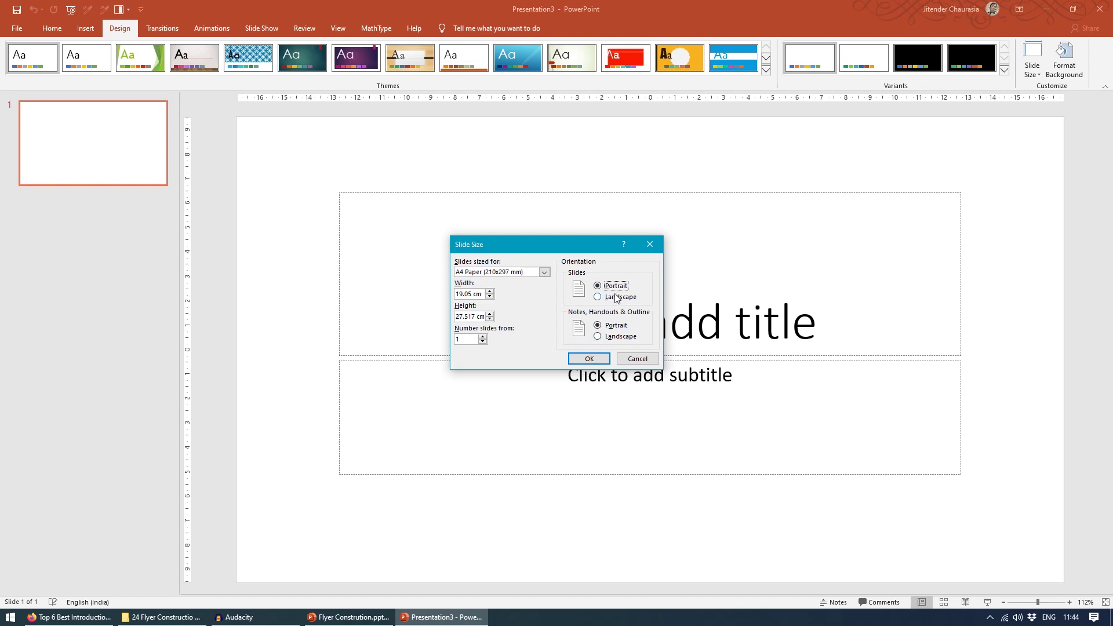
{"action": "left_click", "coordinate": [600, 357]}
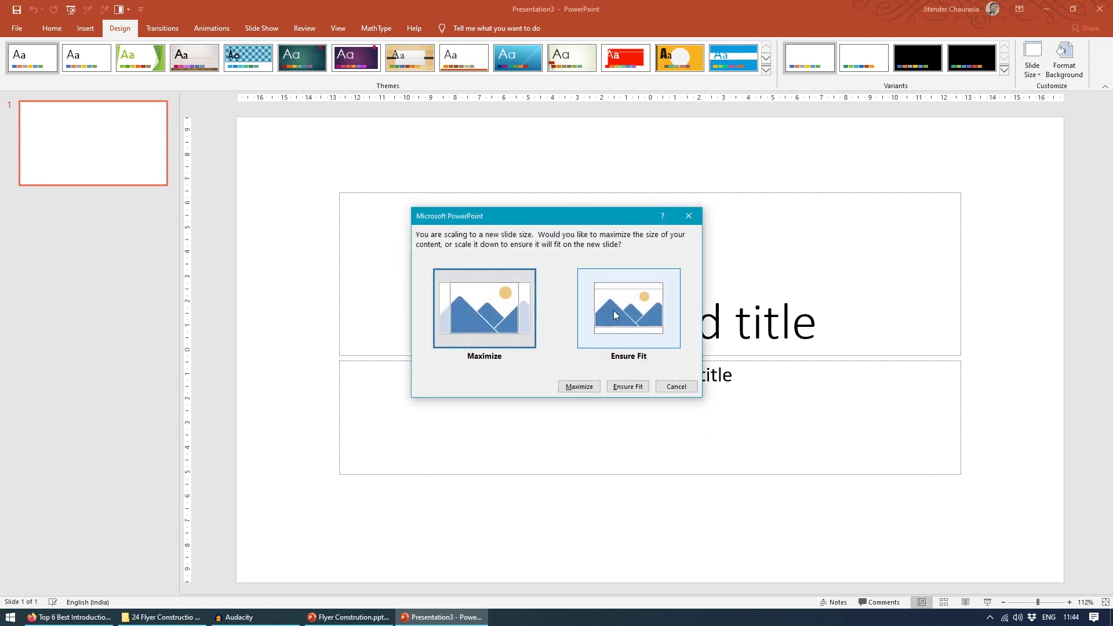
{"action": "left_click", "coordinate": [578, 387]}
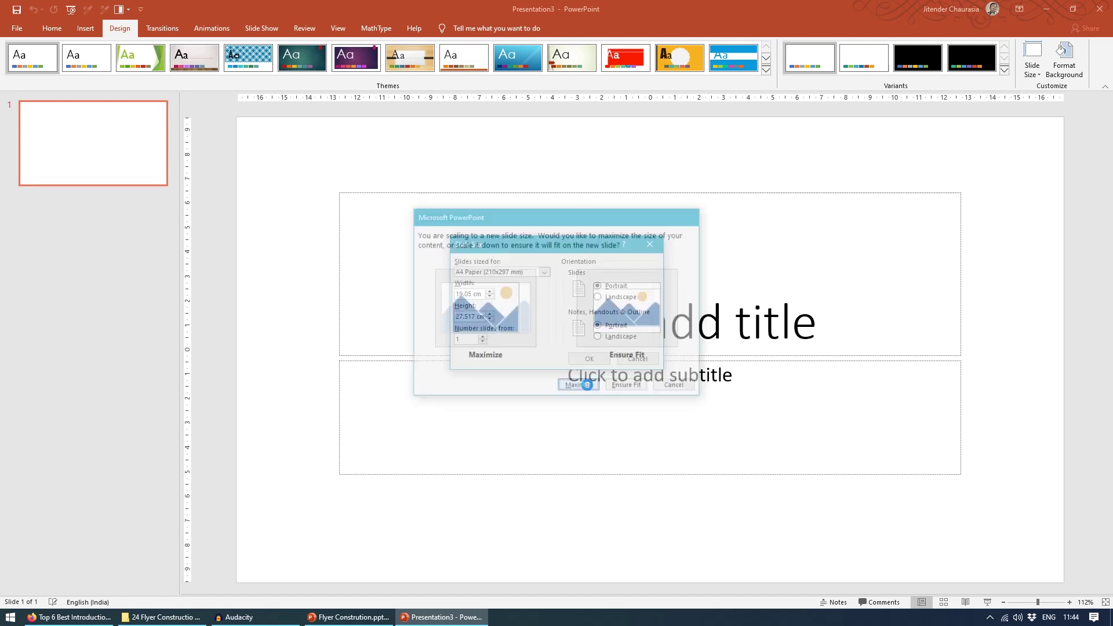
Change the slide's layout to Blank
{"action": "right_click", "coordinate": [77, 176]}
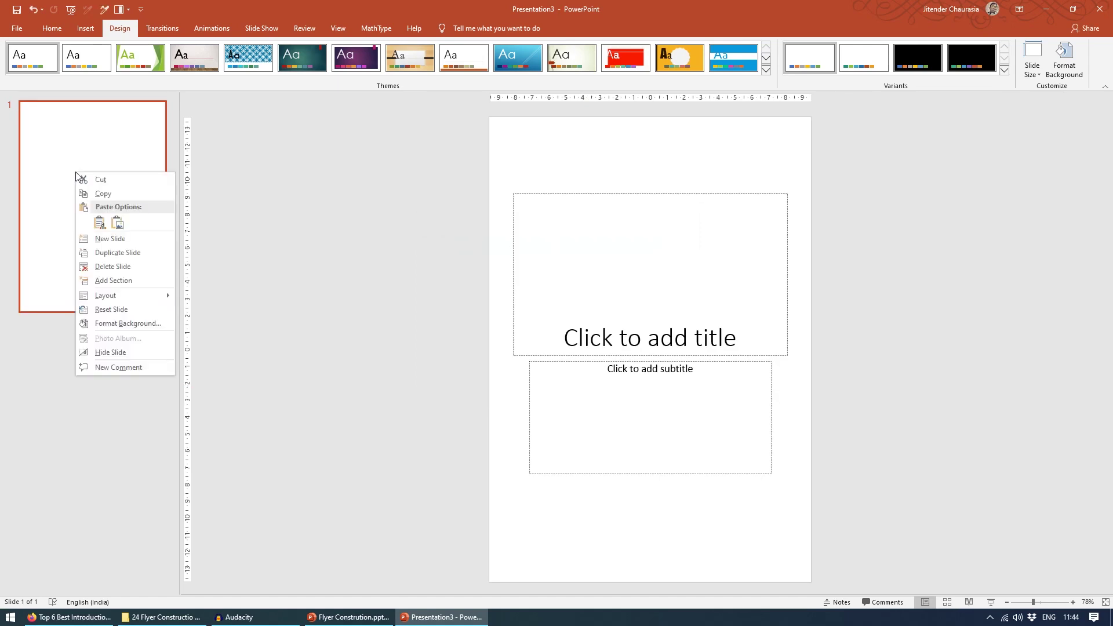
{"action": "mouse_move", "coordinate": [148, 296]}
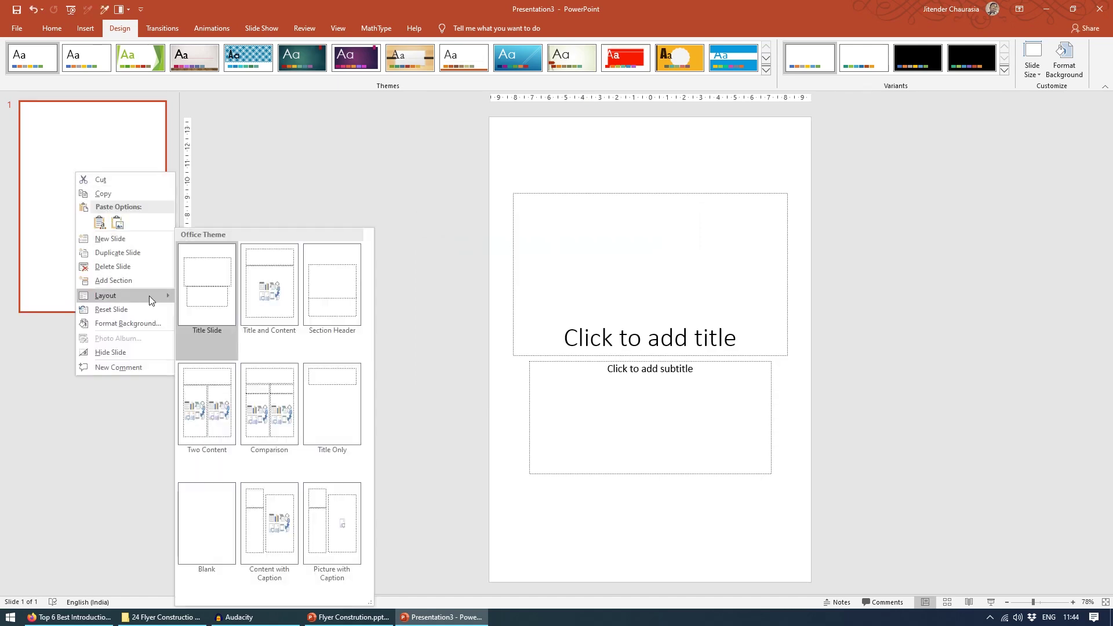
{"action": "left_click", "coordinate": [214, 491]}
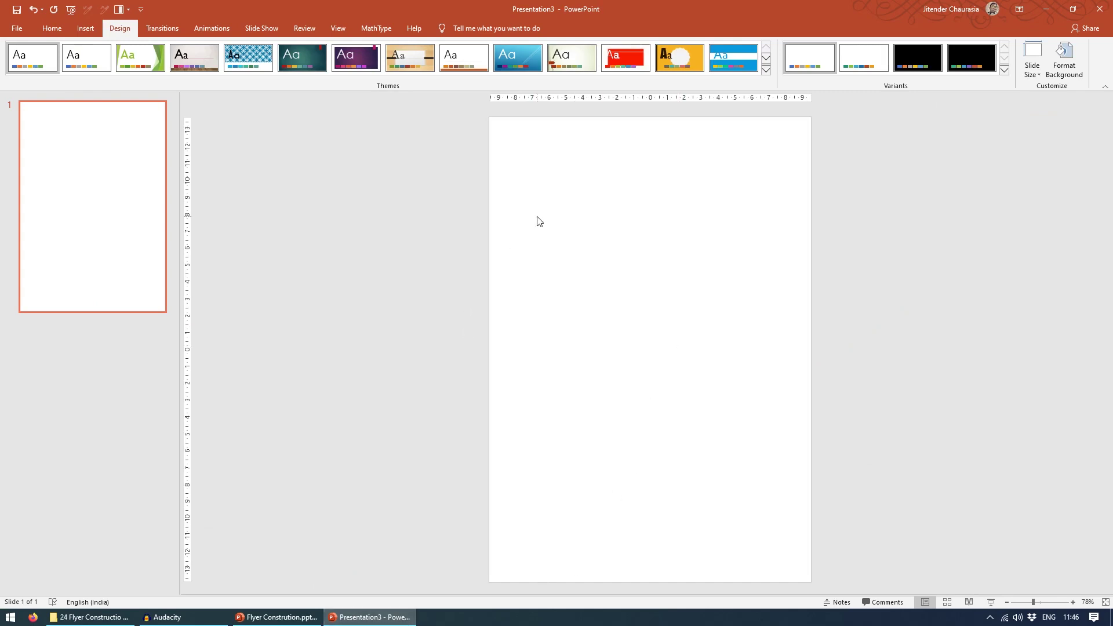
Preview the torn-paper image pngfuel.com.png in Photos and insert it on the blank slide
{"action": "left_click", "coordinate": [96, 35]}
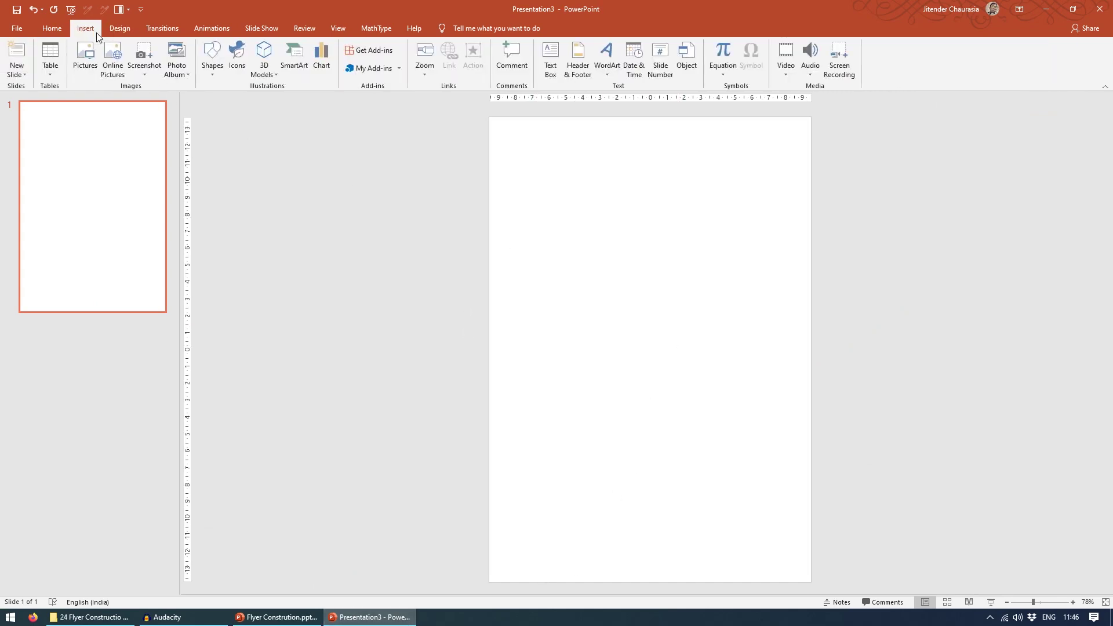
{"action": "left_click", "coordinate": [88, 65]}
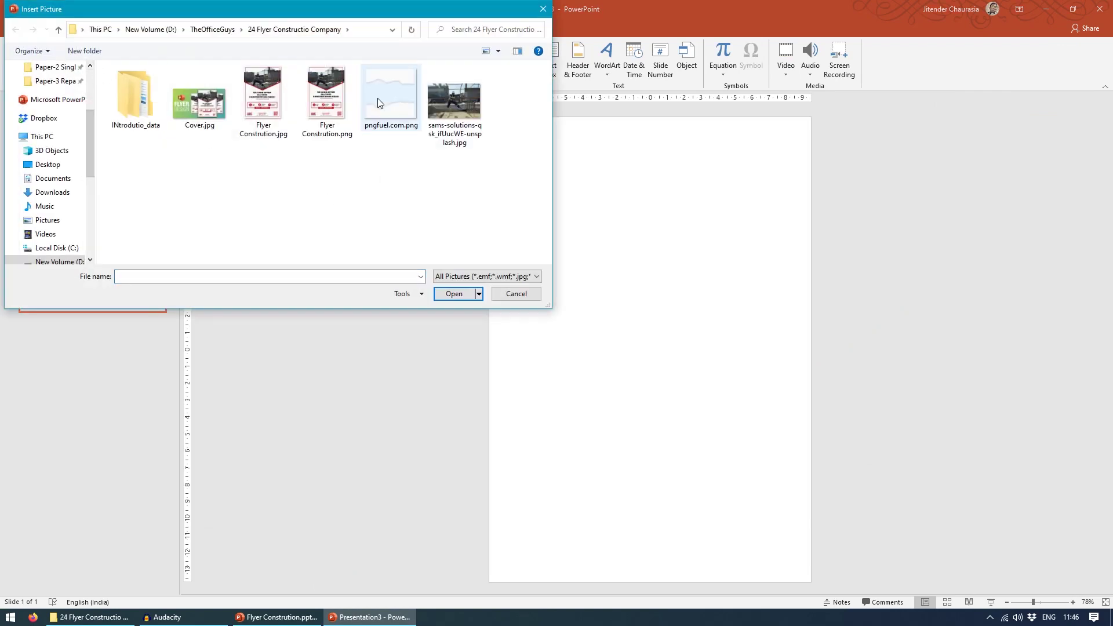
{"action": "left_click", "coordinate": [378, 99]}
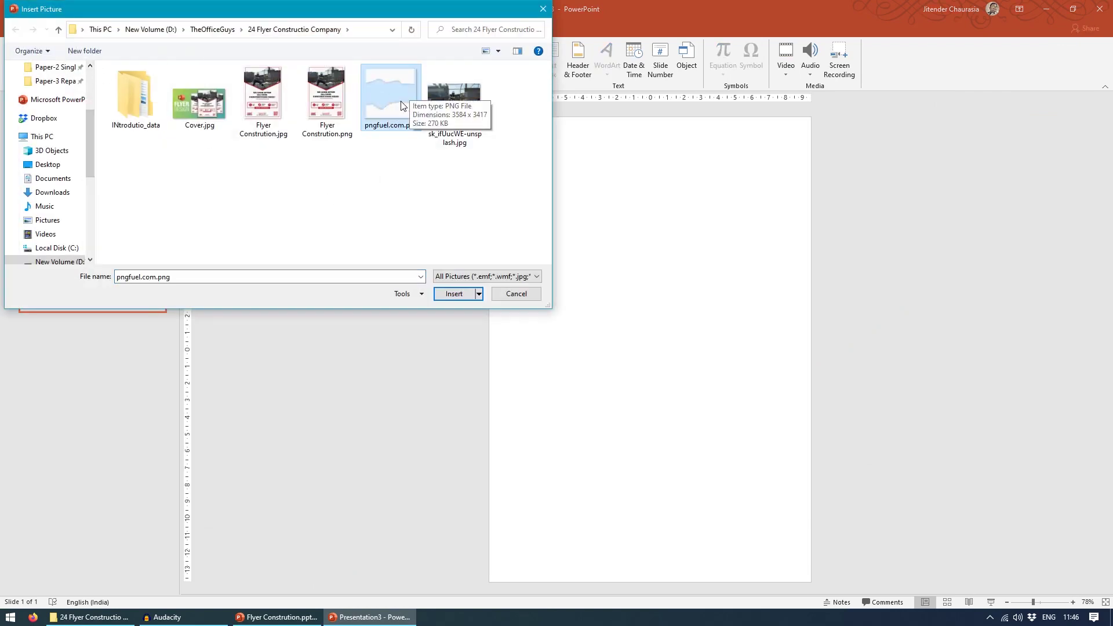
{"action": "double_click", "coordinate": [377, 81]}
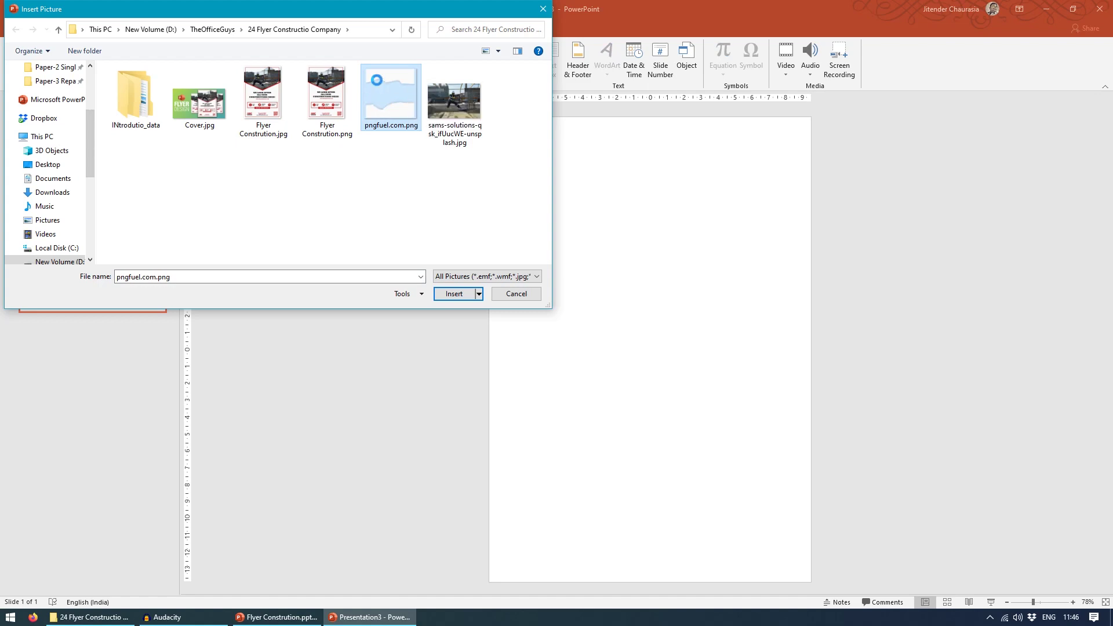
{"action": "right_click", "coordinate": [376, 80]}
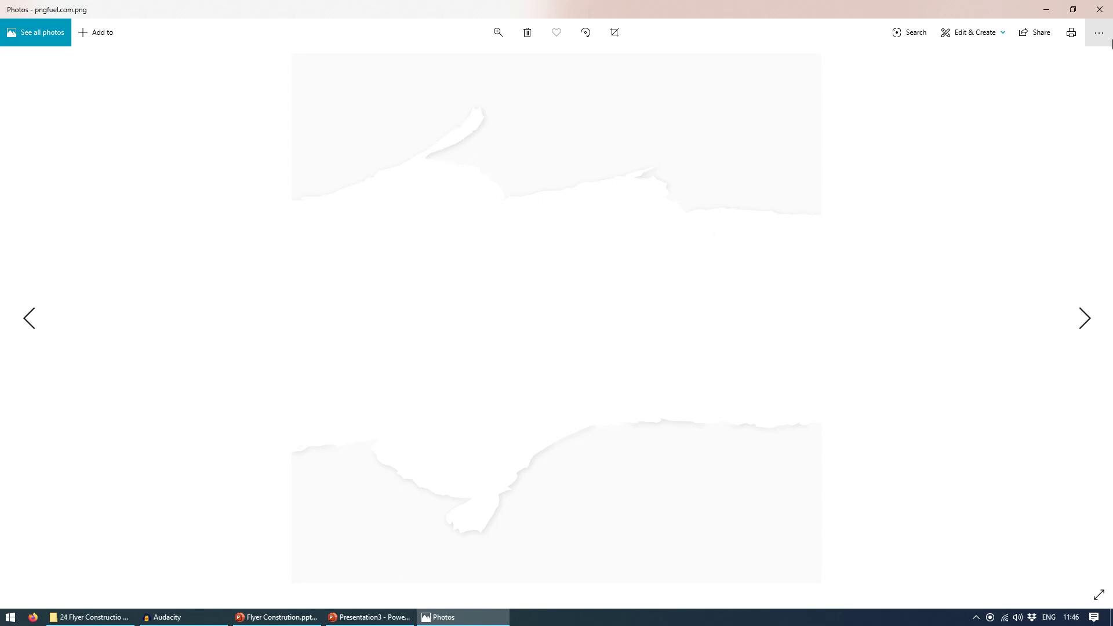
{"action": "left_click", "coordinate": [1100, 9]}
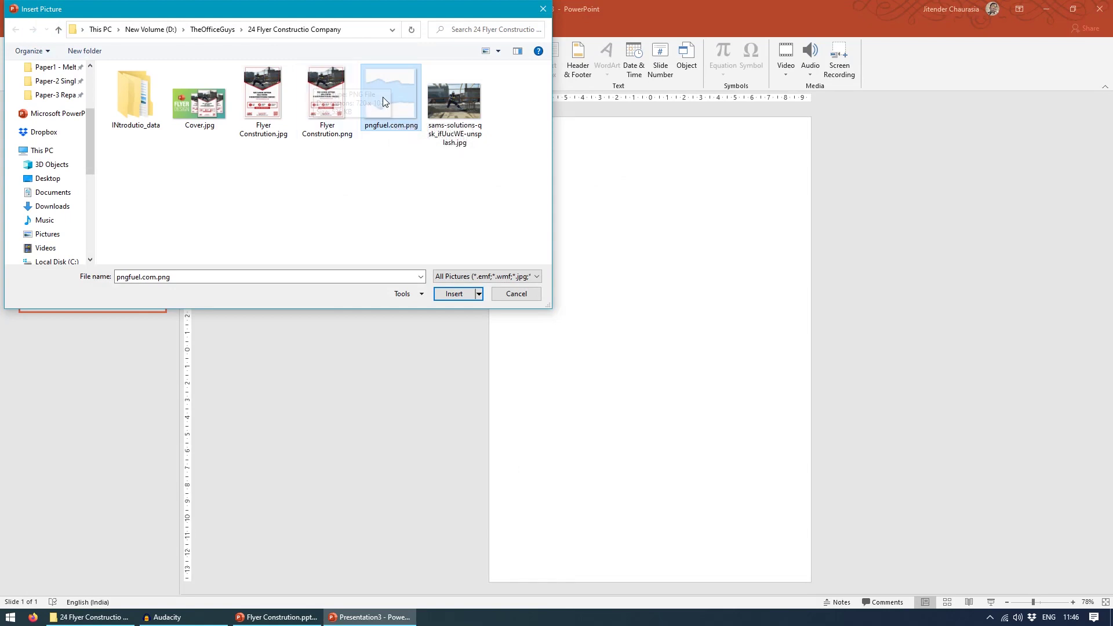
{"action": "left_click", "coordinate": [455, 295]}
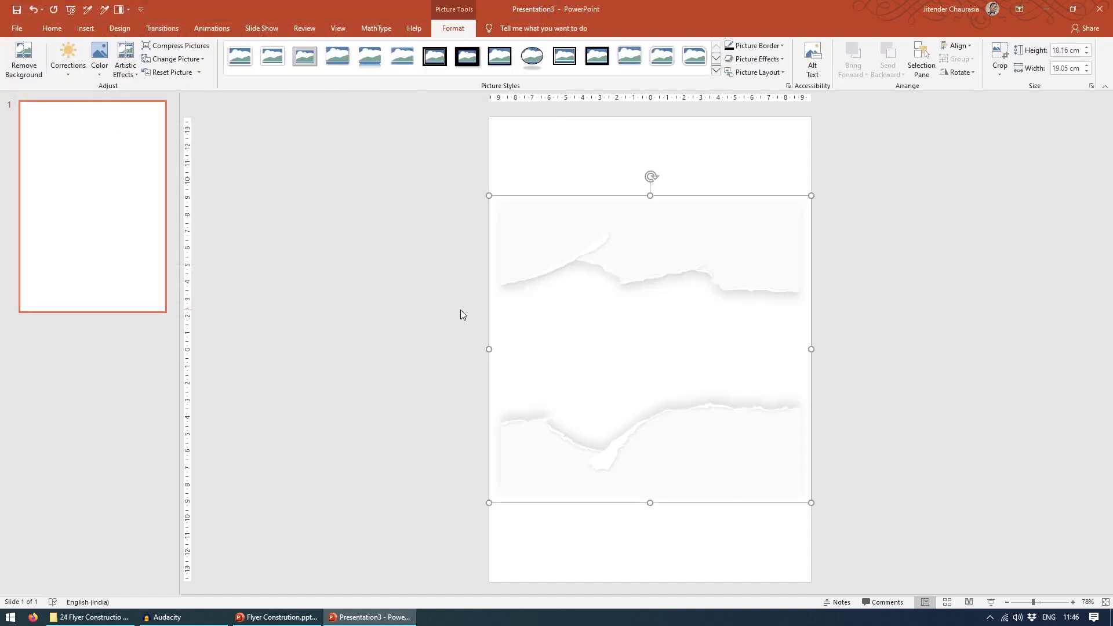
Move the torn-paper picture up and crop it to its lower torn strip, about 17.57 cm wide and 7.12 cm high
{"action": "left_click_drag", "start_coordinate": [577, 263], "coordinate": [562, 221]}
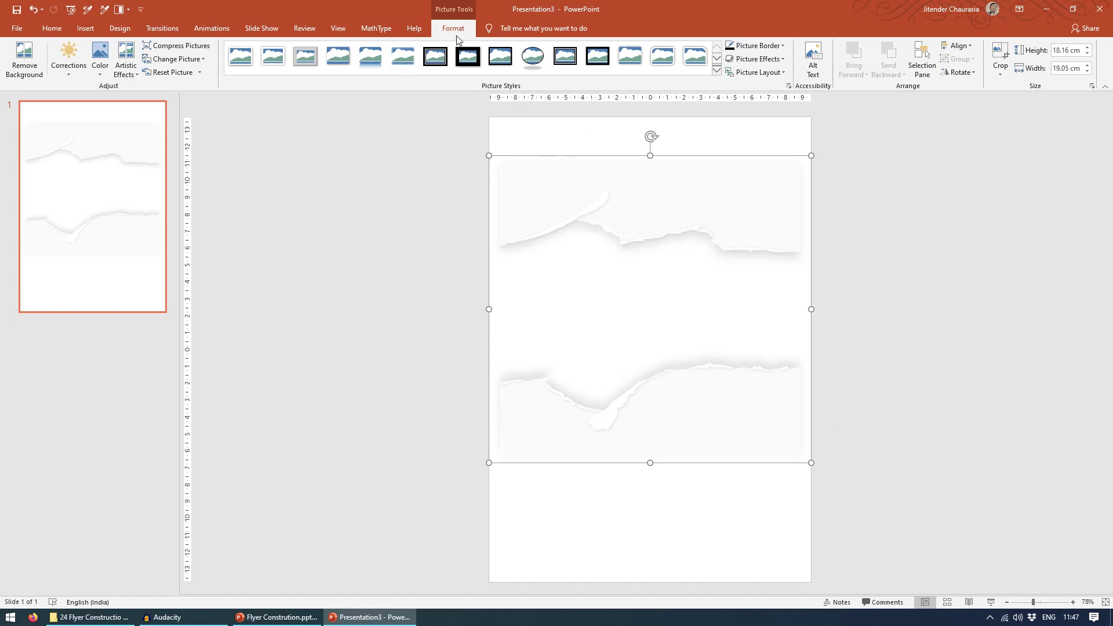
{"action": "left_click", "coordinate": [1004, 55]}
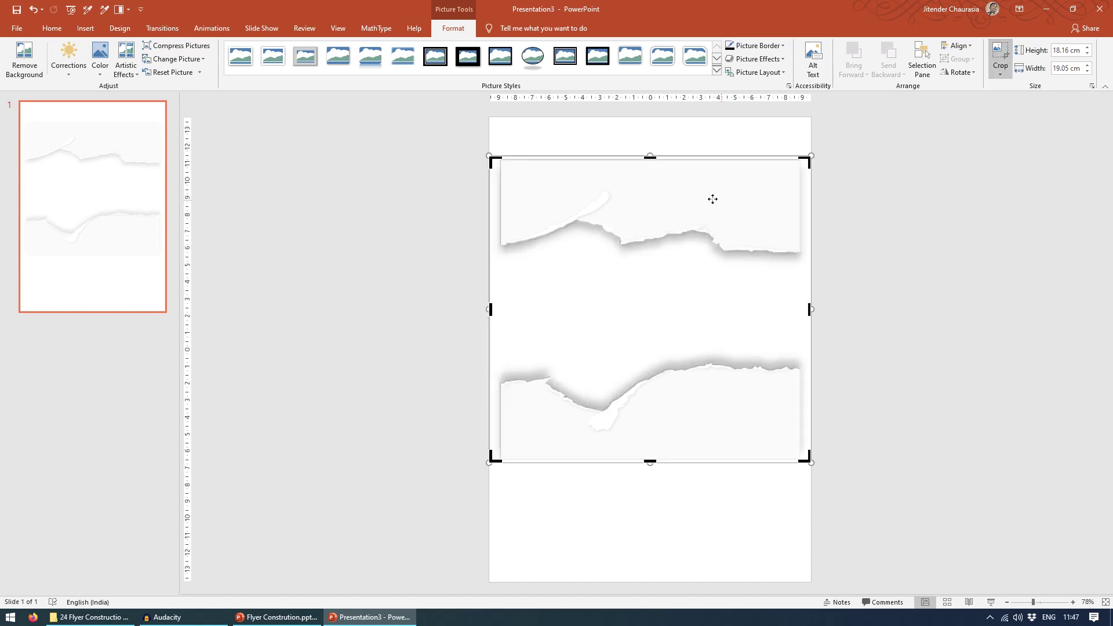
{"action": "left_click_drag", "start_coordinate": [651, 156], "coordinate": [649, 344]}
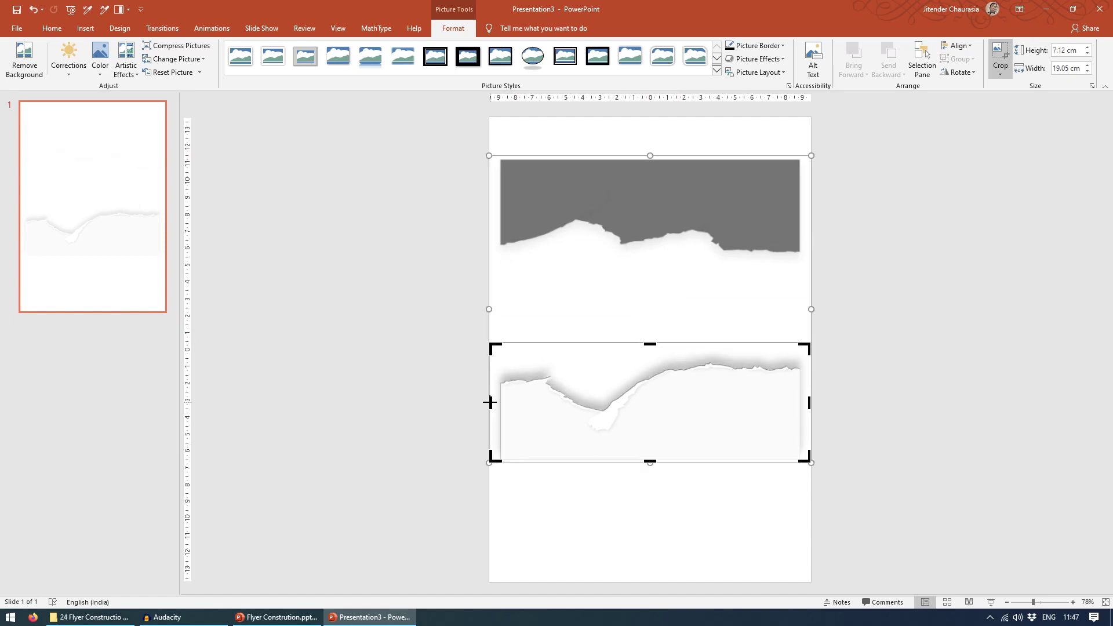
{"action": "left_click_drag", "start_coordinate": [490, 402], "coordinate": [502, 401]}
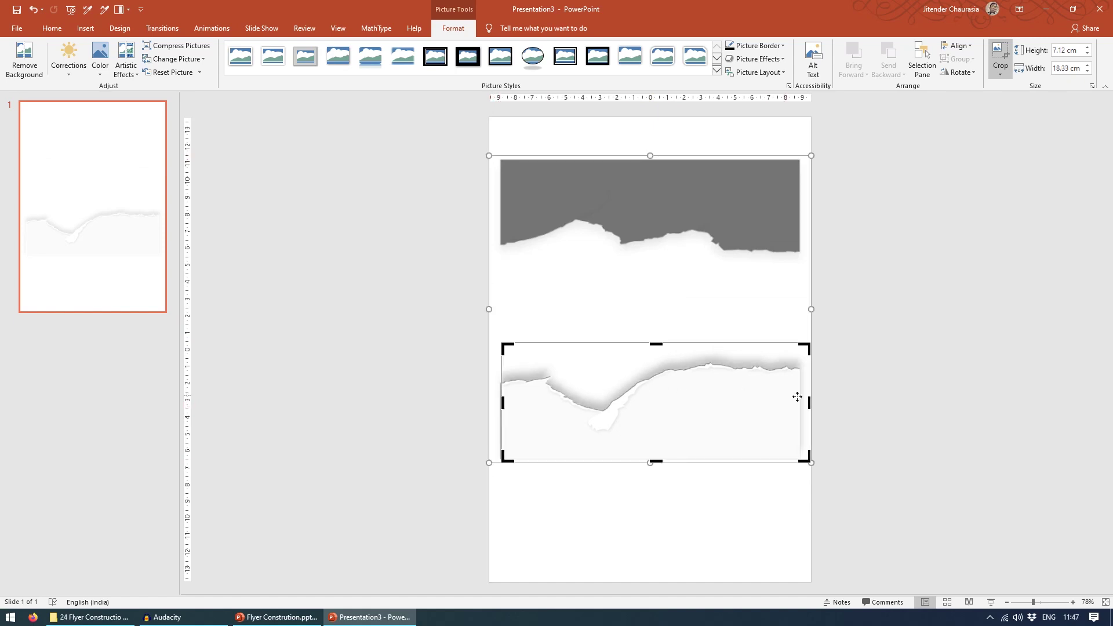
{"action": "left_click_drag", "start_coordinate": [809, 401], "coordinate": [797, 402]}
{"action": "left_click", "coordinate": [1003, 55]}
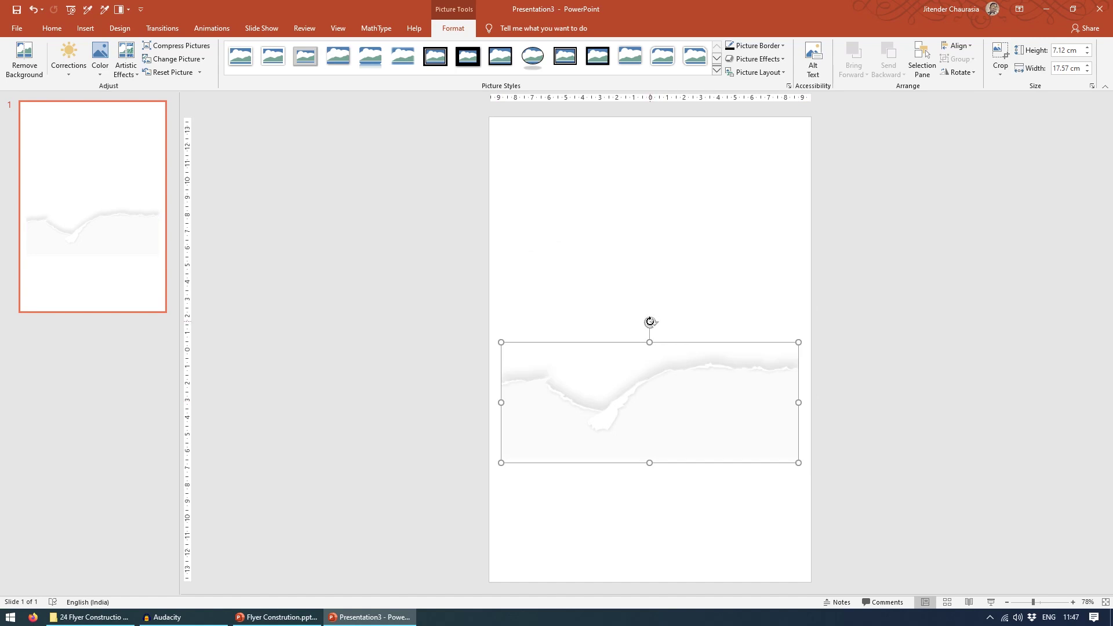
Rotate the torn-paper strip 180° and place it at the slide's left edge, slightly overlapping the top edge
{"action": "left_click_drag", "start_coordinate": [649, 323], "coordinate": [638, 449]}
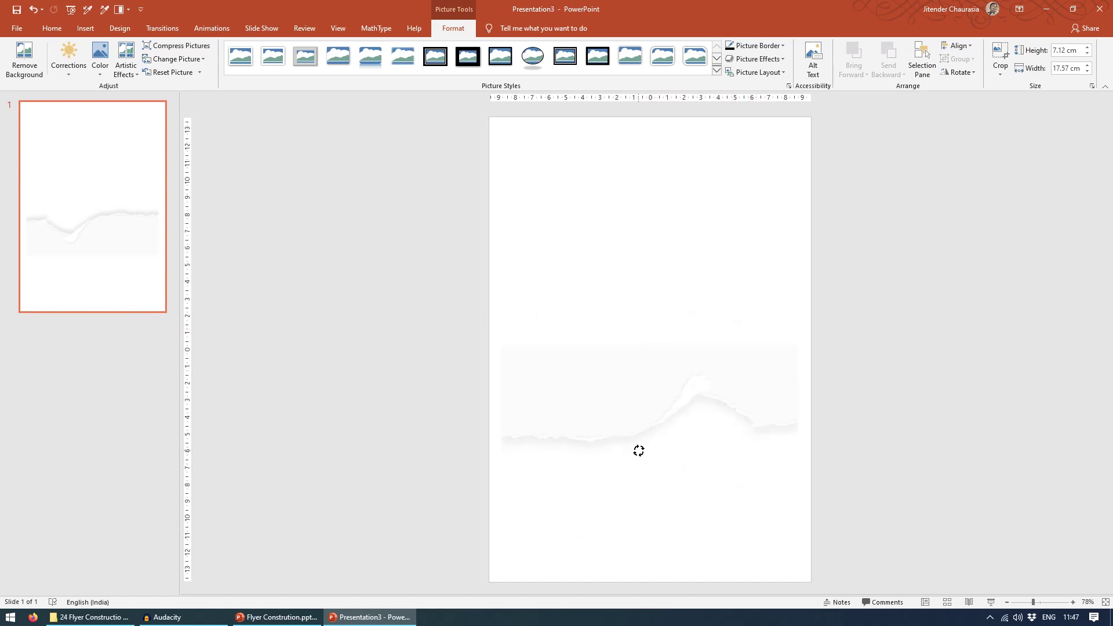
{"action": "left_click_drag", "start_coordinate": [615, 394], "coordinate": [597, 162]}
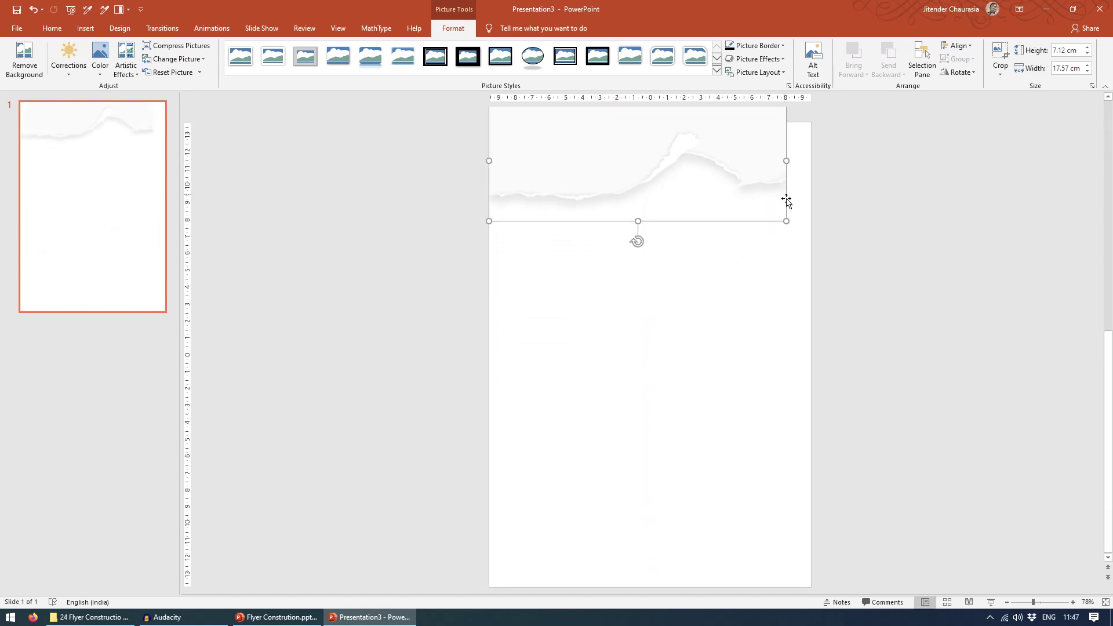
Enlarge the torn-paper strip to nearly the slide's full width and crop off the part extending above the slide
{"action": "left_click_drag", "start_coordinate": [785, 219], "coordinate": [794, 219]}
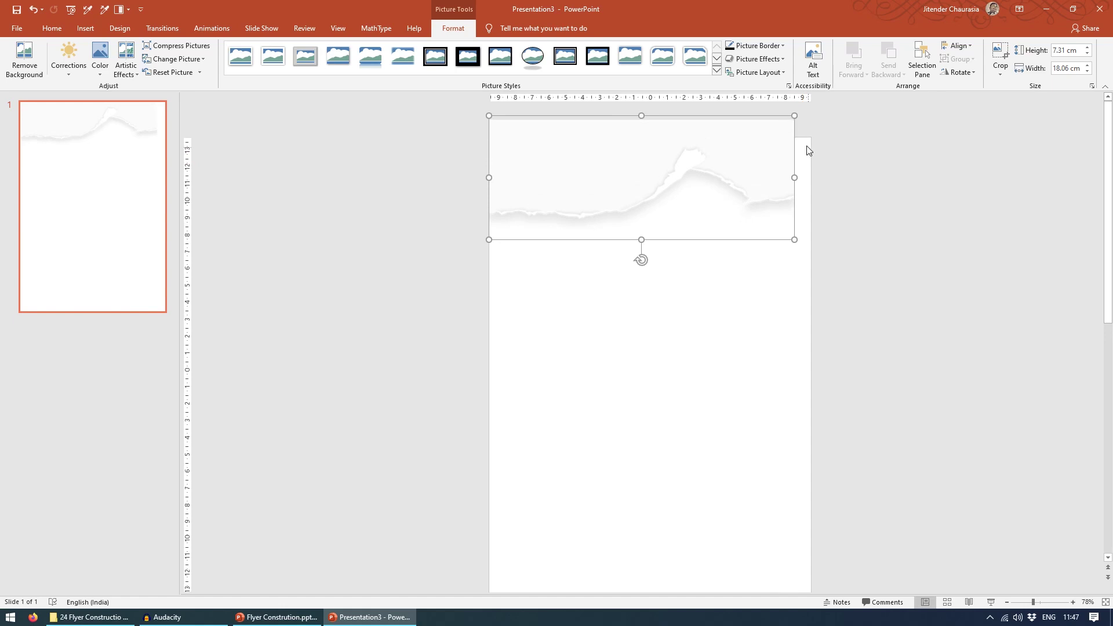
{"action": "left_click", "coordinate": [1000, 56]}
{"action": "left_click_drag", "start_coordinate": [646, 116], "coordinate": [645, 134]}
{"action": "left_click", "coordinate": [861, 218]}
{"action": "left_click", "coordinate": [768, 164]}
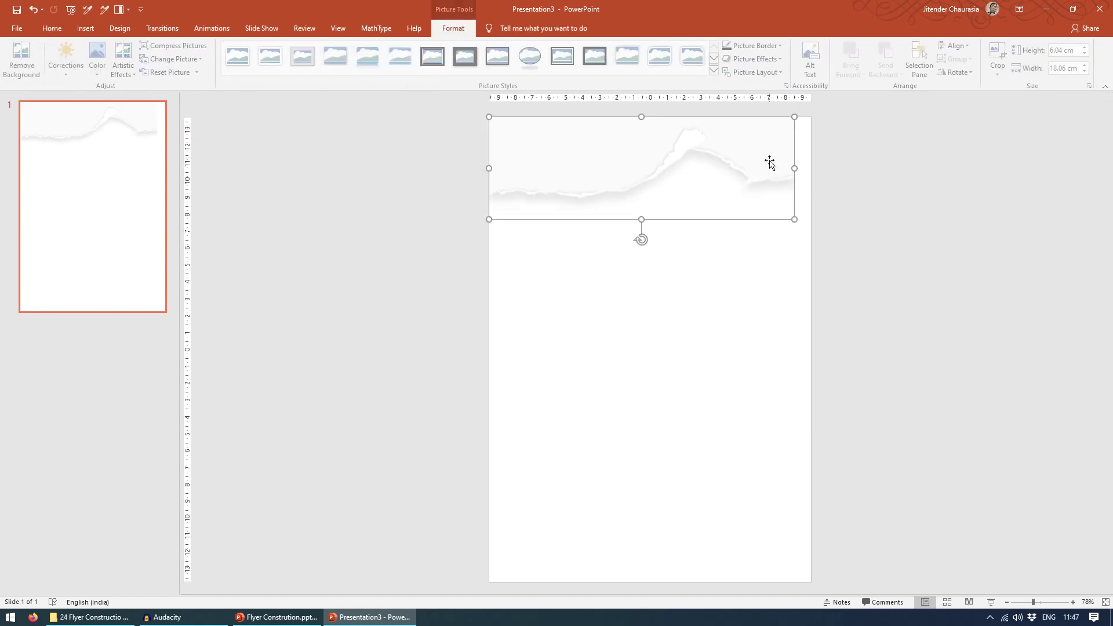
{"action": "left_click_drag", "start_coordinate": [796, 217], "coordinate": [798, 223]}
{"action": "left_click", "coordinate": [915, 260]}
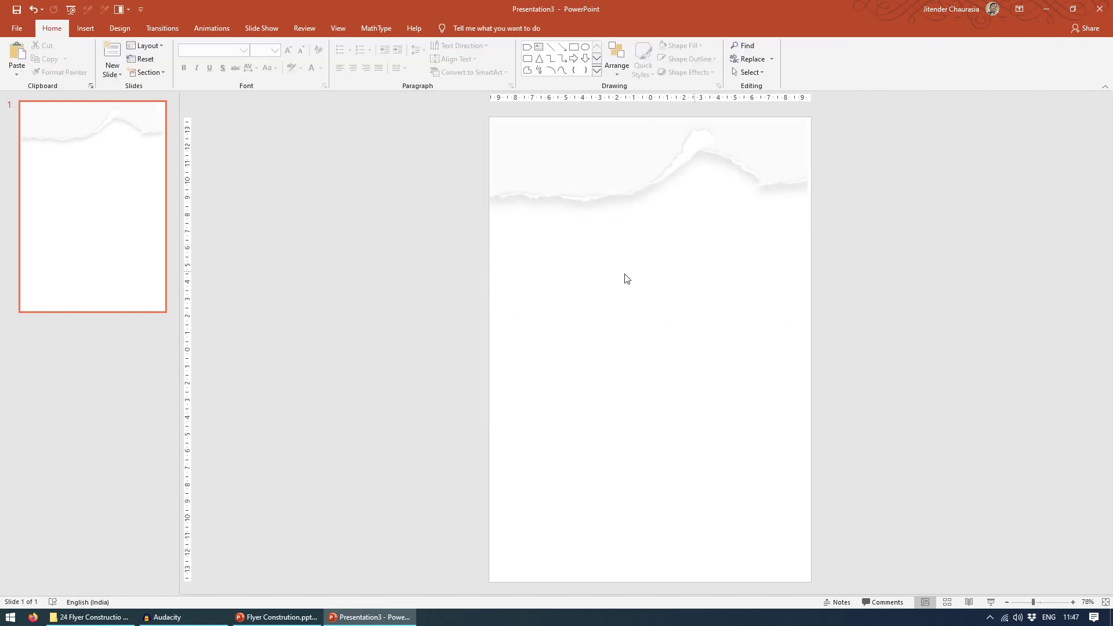
Switch to the reference flyer and move its top pieces aside to examine the pentagon-shaped photo, then return to the new presentation
{"action": "left_click", "coordinate": [277, 617]}
{"action": "left_click_drag", "start_coordinate": [534, 263], "coordinate": [375, 215]}
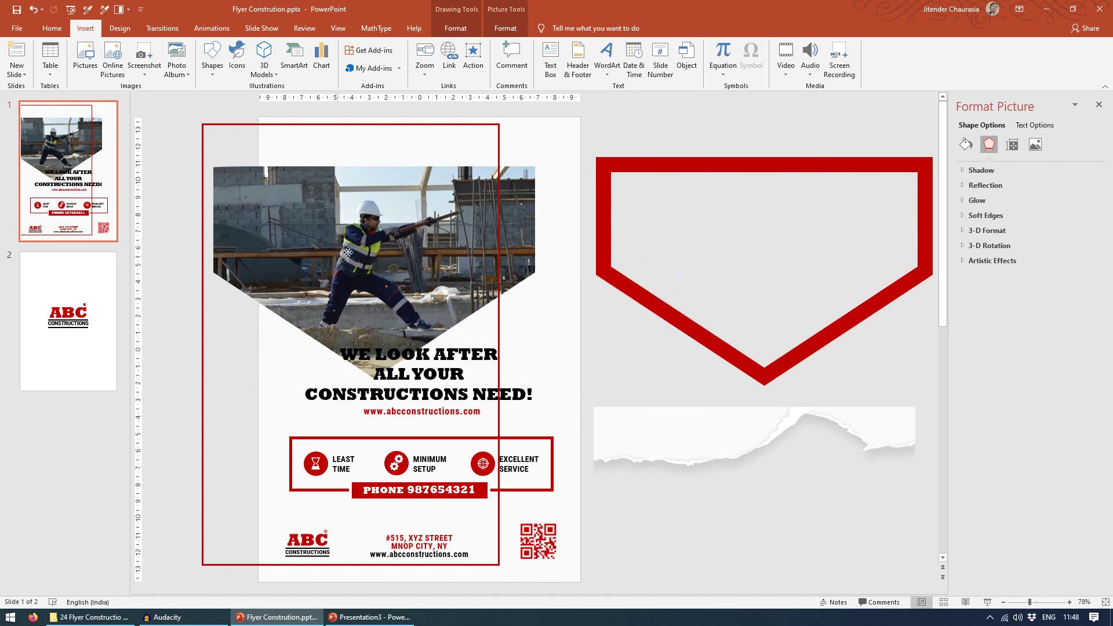
{"action": "mouse_move", "coordinate": [343, 253]}
{"action": "left_mouse_down"}
{"action": "mouse_move", "coordinate": [361, 240]}
{"action": "mouse_move", "coordinate": [350, 238]}
{"action": "left_mouse_up"}
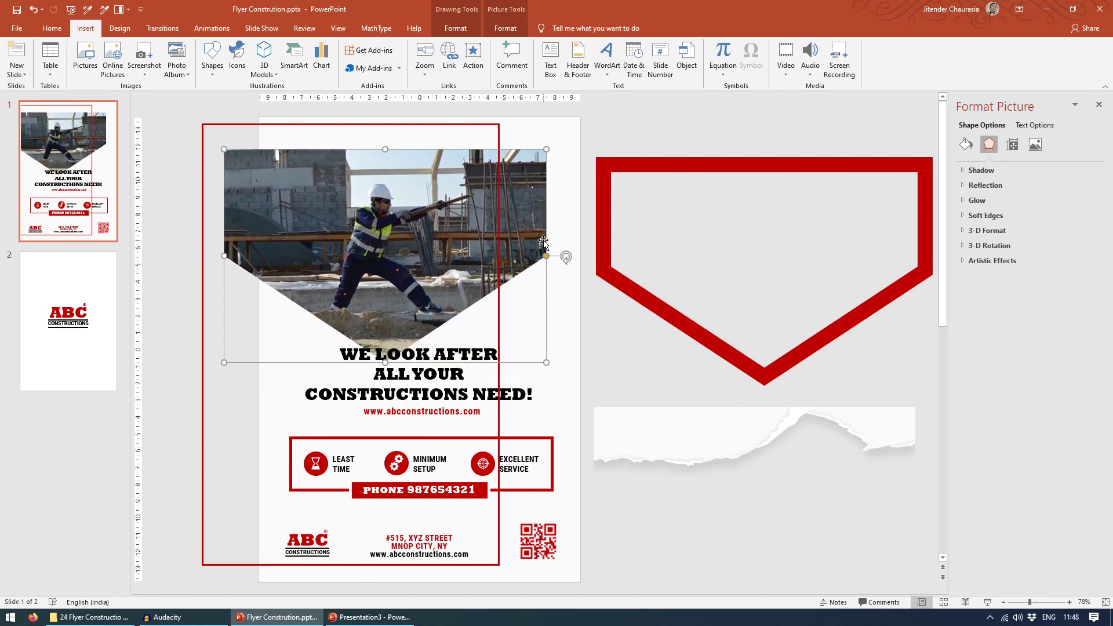
{"action": "key", "text": "alt+Tab"}
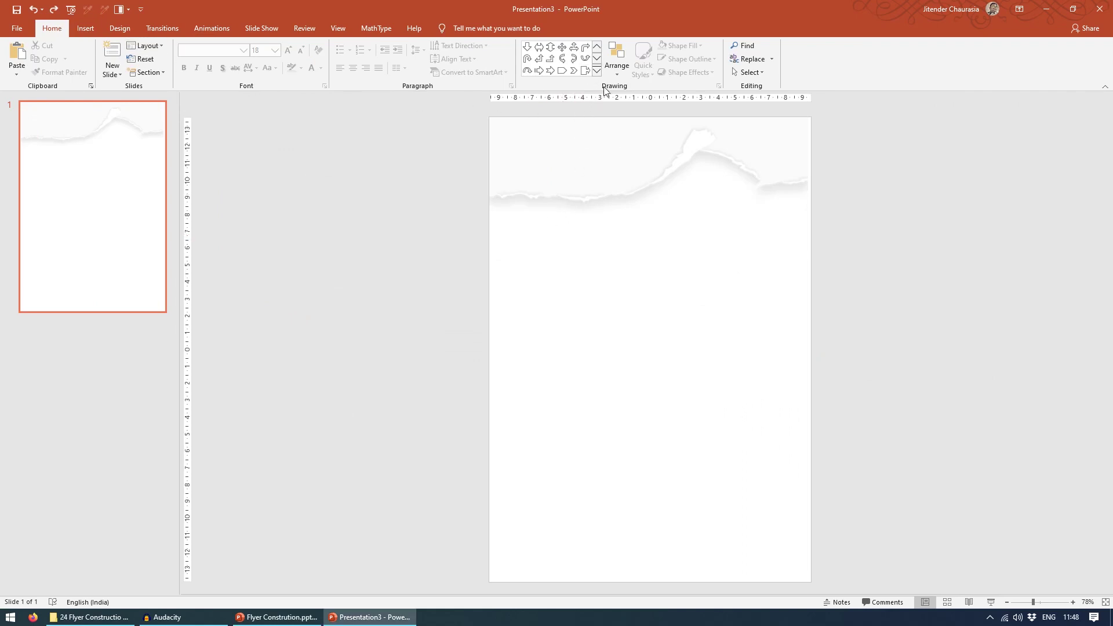
Draw a pentagon block arrow about 13.5 cm wide, rotate it 90° to point down and place it at the slide's left edge
{"action": "left_click", "coordinate": [597, 71]}
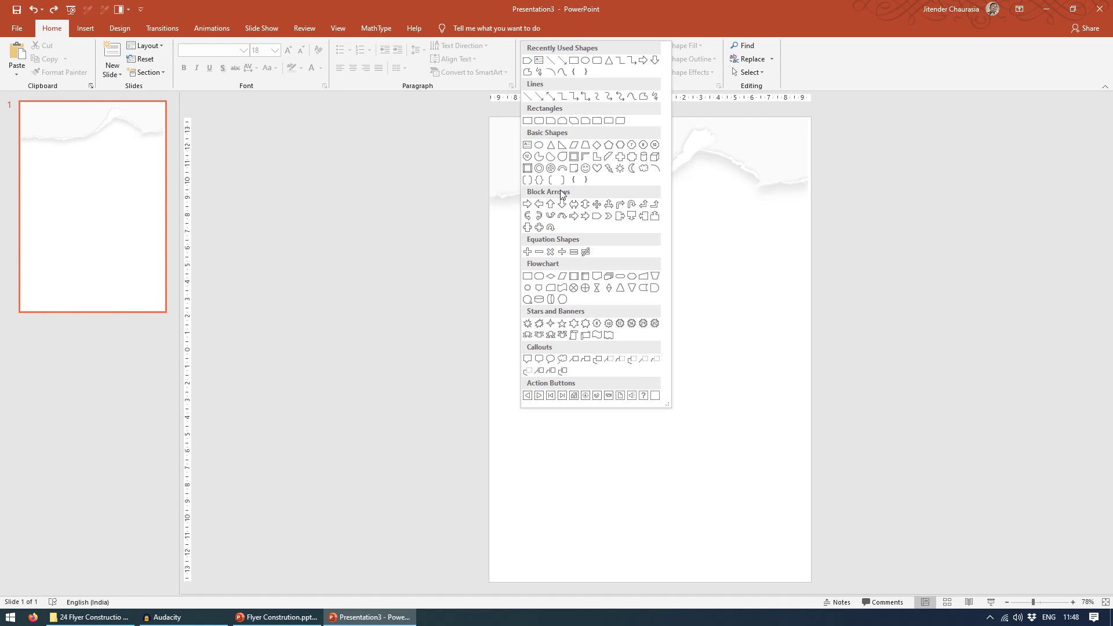
{"action": "left_click", "coordinate": [597, 216]}
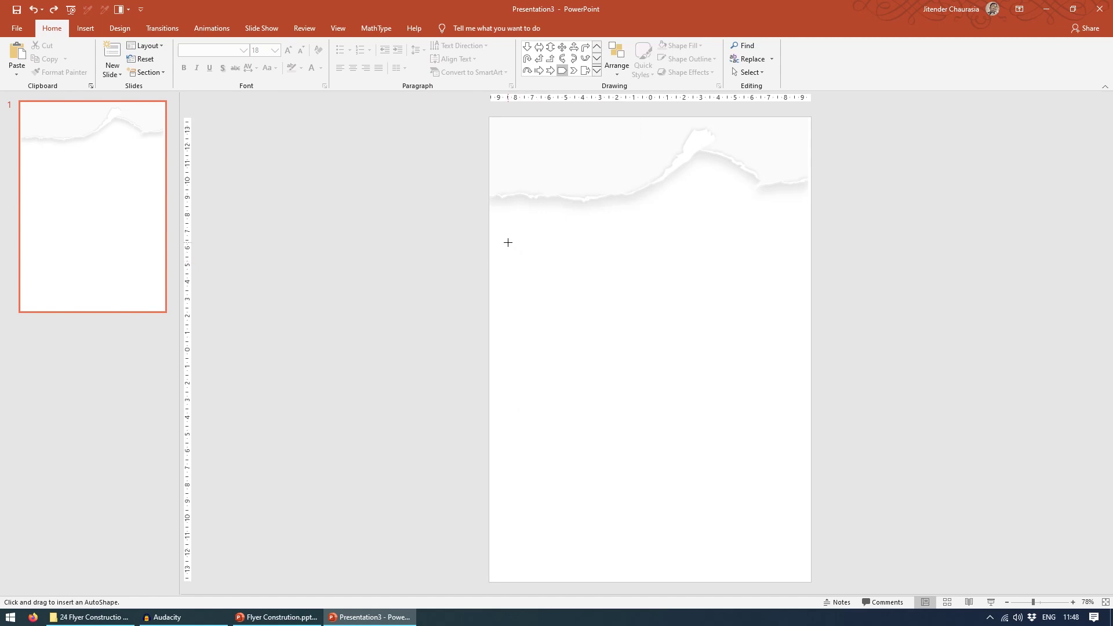
{"action": "left_click_drag", "start_coordinate": [508, 243], "coordinate": [737, 470]}
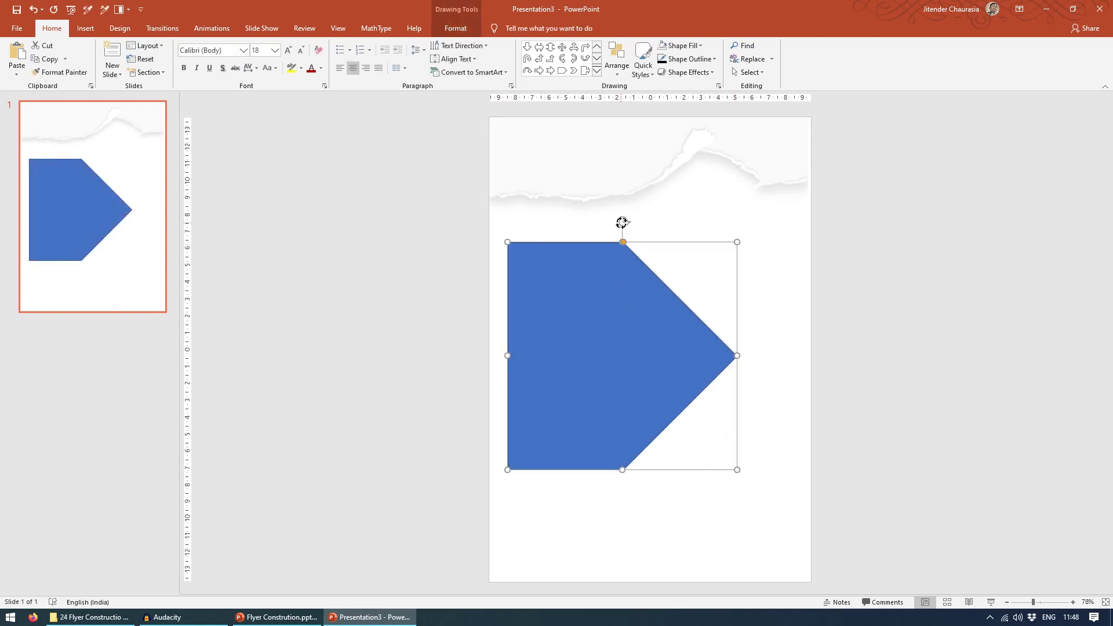
{"action": "left_click_drag", "start_coordinate": [622, 223], "coordinate": [748, 377]}
{"action": "left_click_drag", "start_coordinate": [638, 344], "coordinate": [616, 245]}
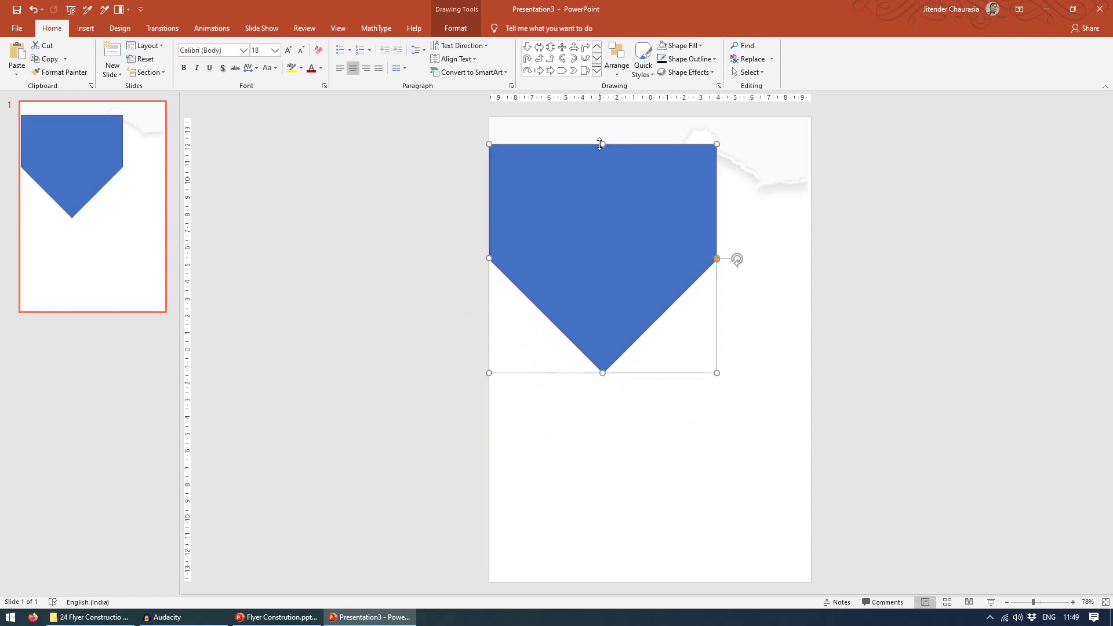
Flatten the pentagon, widen it to the slide's full width and position it over the torn-paper header, about 10 cm high
{"action": "left_click_drag", "start_coordinate": [601, 144], "coordinate": [601, 225]}
{"action": "left_click_drag", "start_coordinate": [616, 305], "coordinate": [663, 268]}
{"action": "left_click_drag", "start_coordinate": [699, 203], "coordinate": [652, 198]}
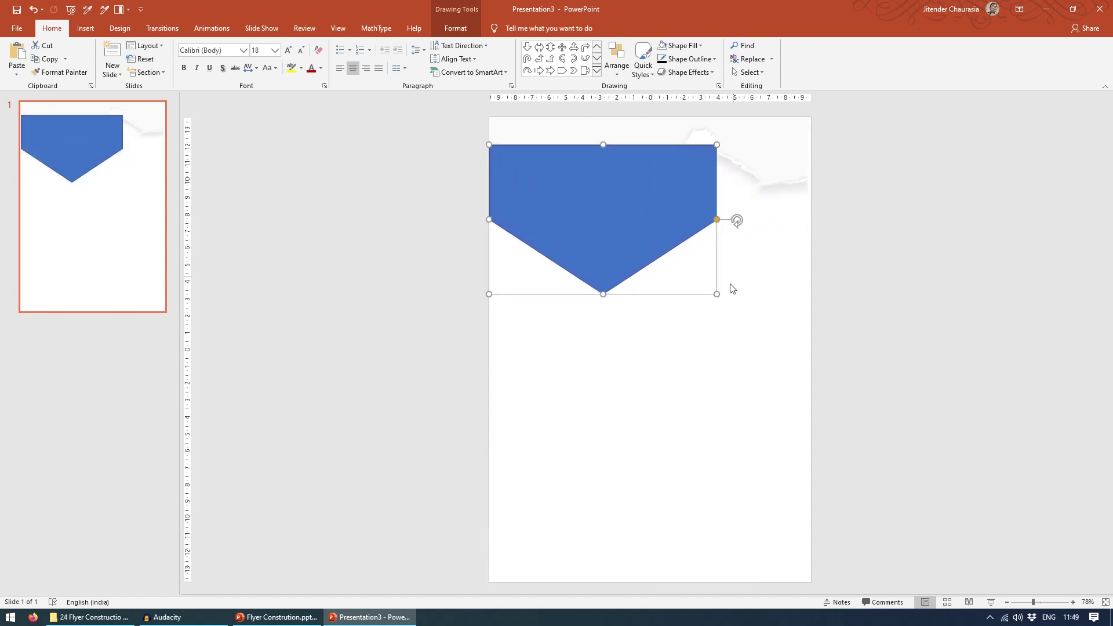
{"action": "left_click_drag", "start_coordinate": [716, 293], "coordinate": [806, 357]}
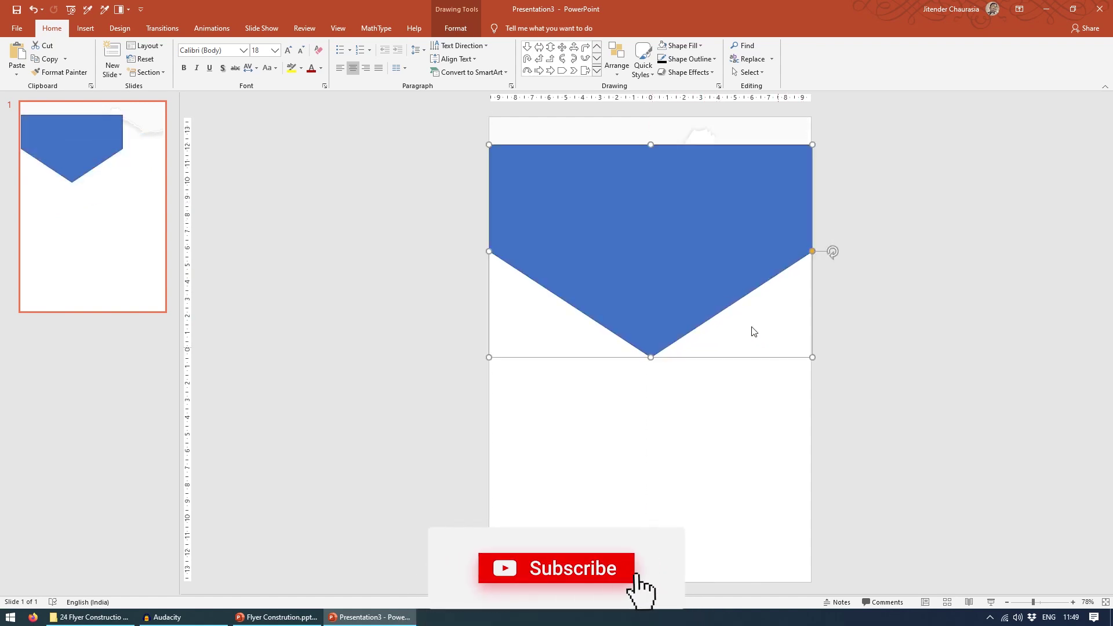
{"action": "left_click_drag", "start_coordinate": [701, 270], "coordinate": [701, 273]}
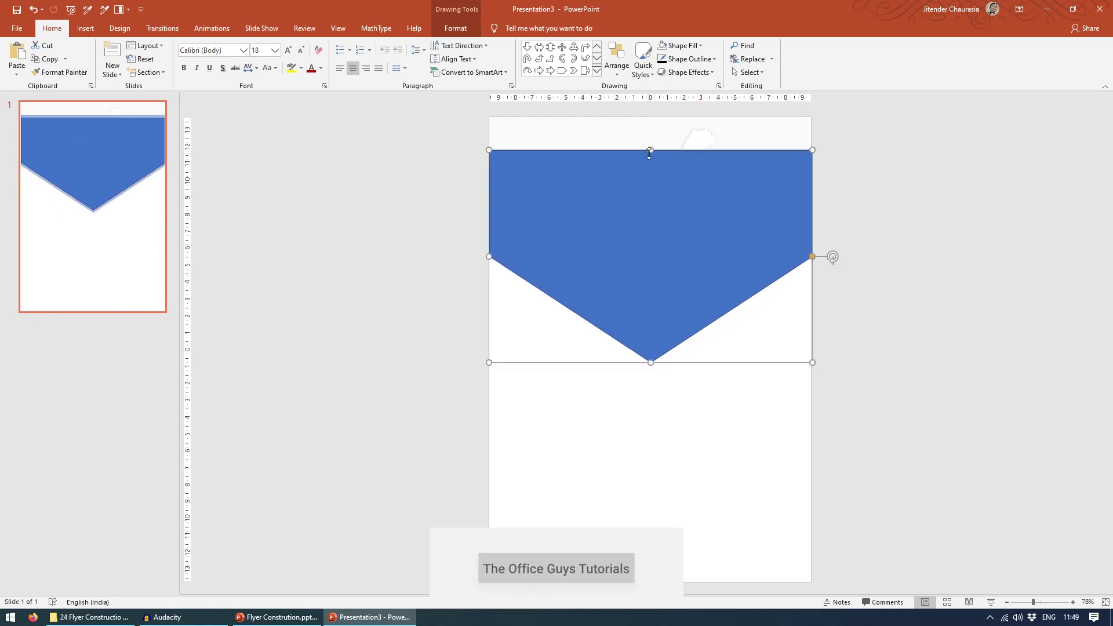
{"action": "left_click_drag", "start_coordinate": [650, 149], "coordinate": [651, 192]}
{"action": "left_click_drag", "start_coordinate": [653, 268], "coordinate": [653, 231]}
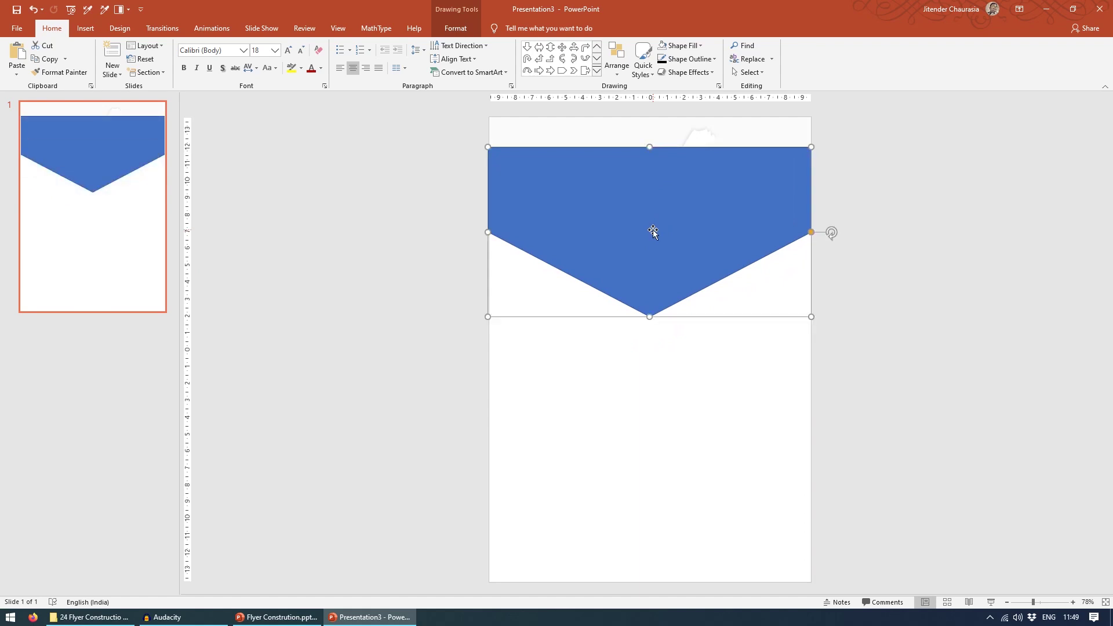
Send the blue pentagon behind the torn-paper strip
{"action": "right_click", "coordinate": [653, 232]}
{"action": "left_click", "coordinate": [725, 360]}
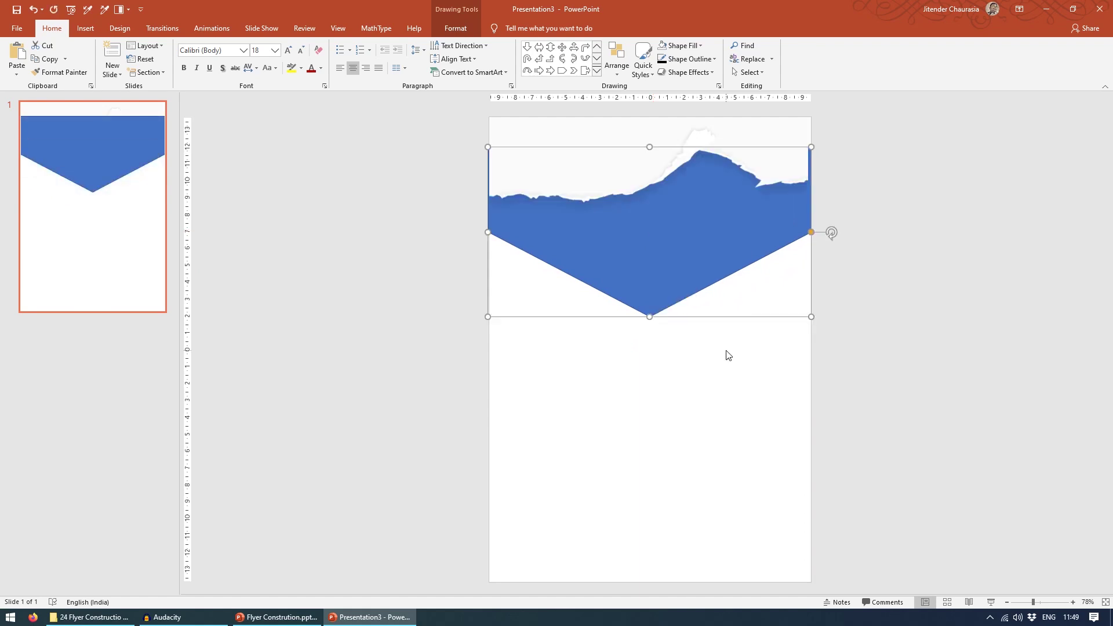
{"action": "left_click", "coordinate": [899, 333]}
Stretch the torn-paper strip sideways so it covers the pentagon's upper corners at both slide edges
{"action": "left_click", "coordinate": [767, 151]}
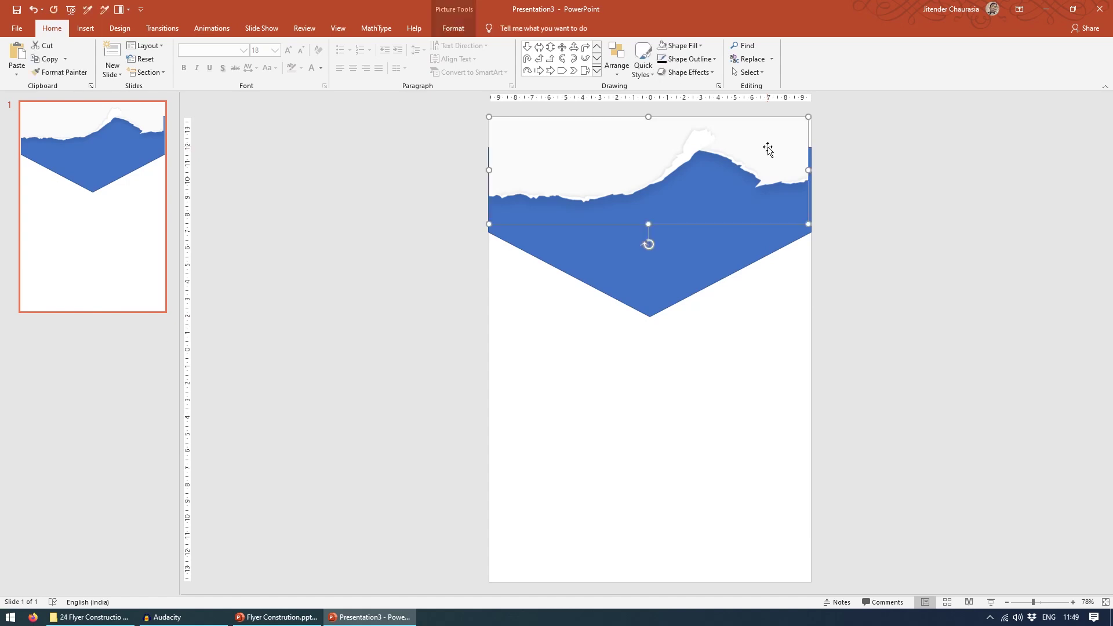
{"action": "left_click_drag", "start_coordinate": [807, 171], "coordinate": [811, 170]}
{"action": "left_click", "coordinate": [824, 293]}
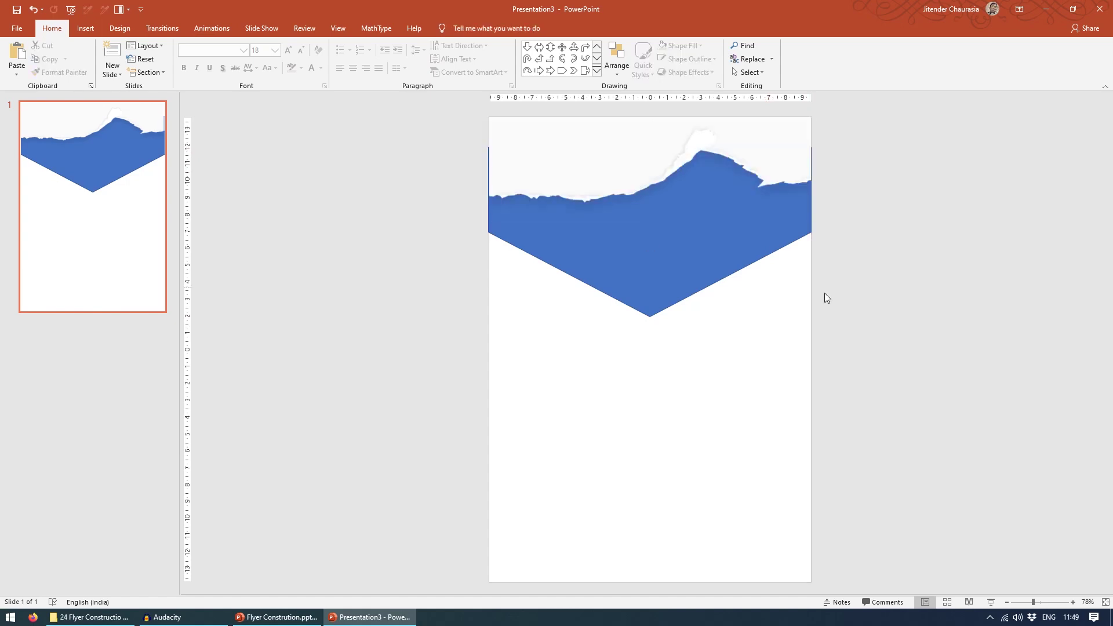
{"action": "left_click", "coordinate": [549, 161]}
{"action": "left_click", "coordinate": [519, 288]}
Extend the pentagon's lower tip slightly further down the slide
{"action": "left_click", "coordinate": [663, 239]}
{"action": "key", "text": "Escape"}
{"action": "left_click", "coordinate": [656, 276]}
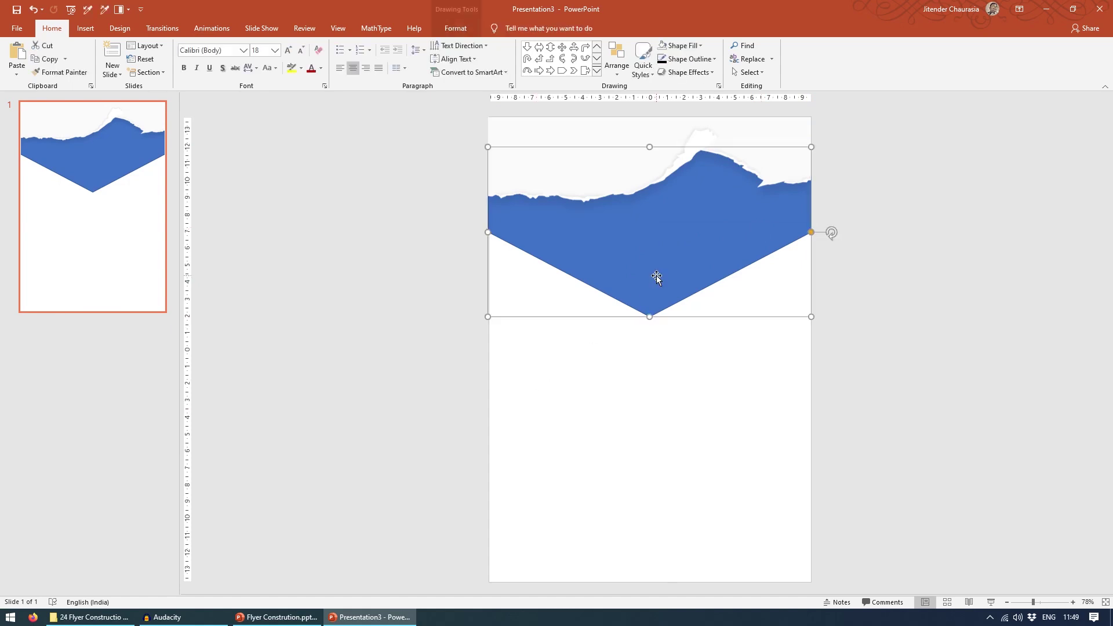
{"action": "left_click_drag", "start_coordinate": [650, 316], "coordinate": [650, 328]}
{"action": "left_click", "coordinate": [660, 383]}
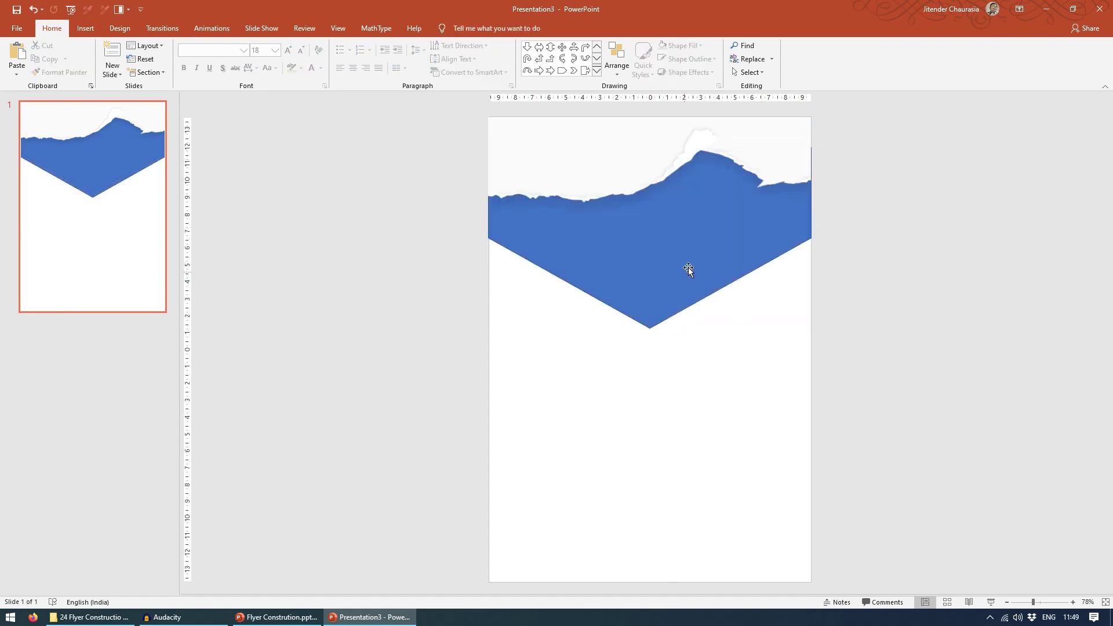
Open the pentagon's shape formatting and switch its fill to a picture or texture
{"action": "left_click", "coordinate": [689, 267]}
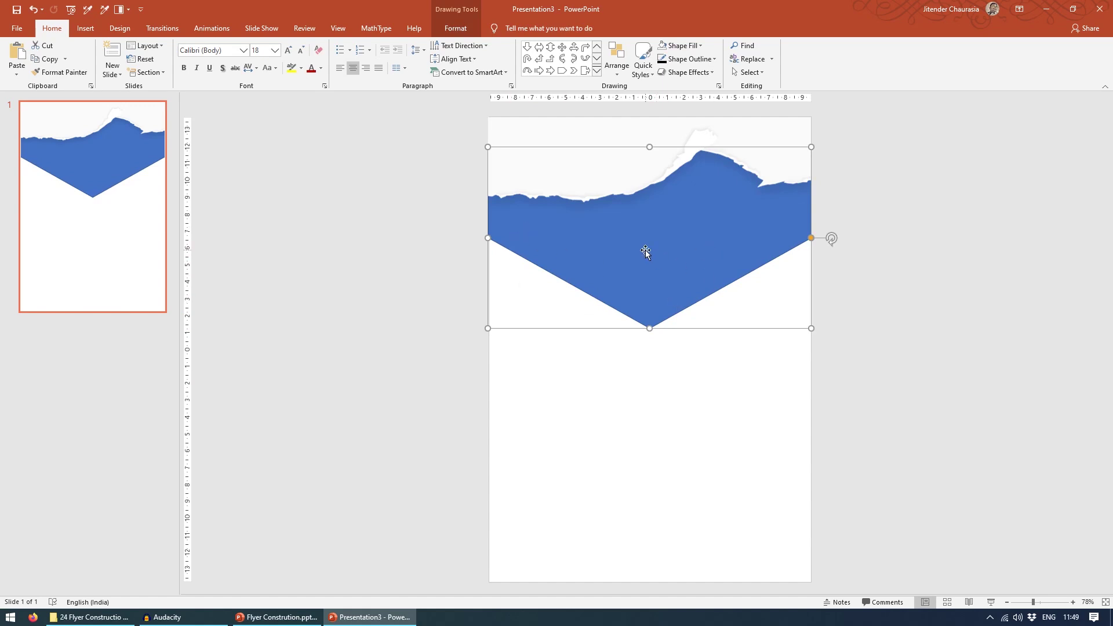
{"action": "right_click", "coordinate": [645, 288]}
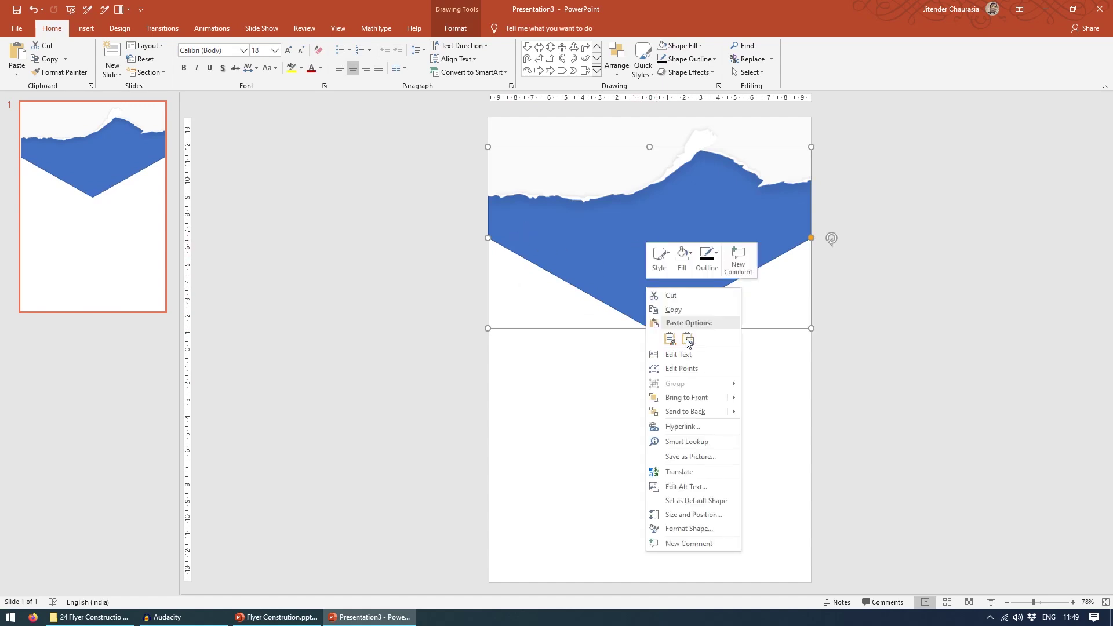
{"action": "left_click", "coordinate": [700, 527]}
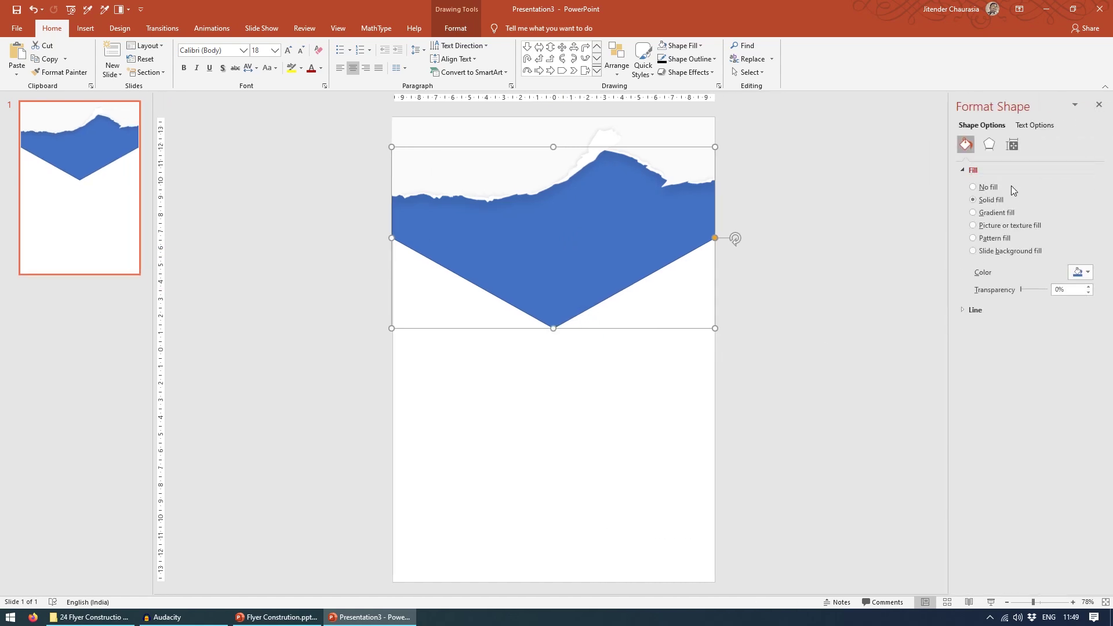
{"action": "left_click", "coordinate": [994, 226]}
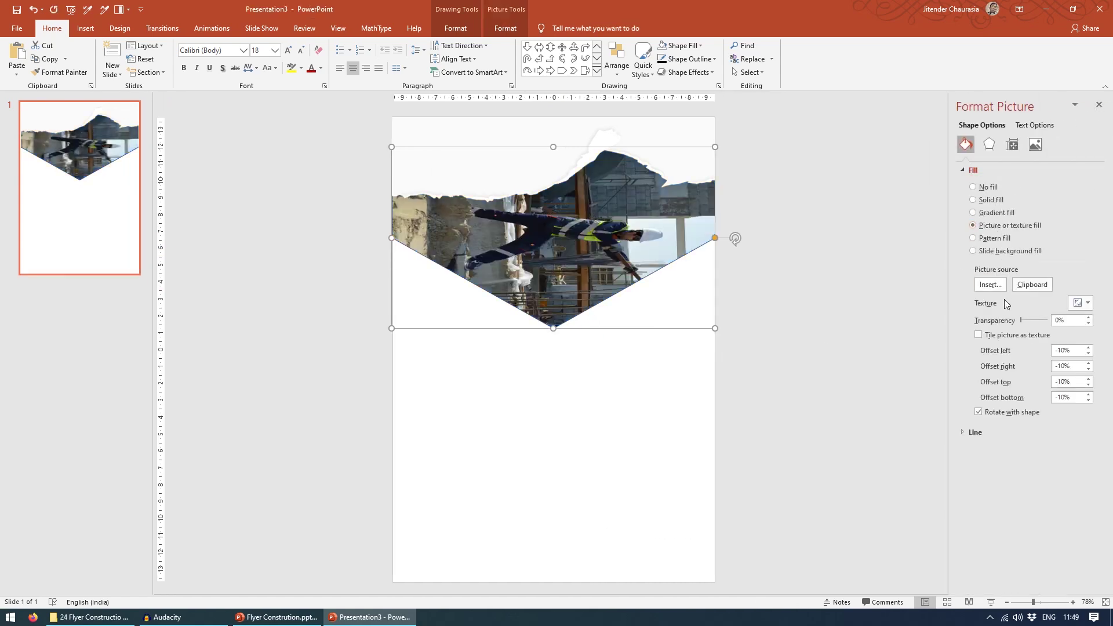
{"action": "left_click", "coordinate": [773, 324]}
{"action": "left_click", "coordinate": [560, 245]}
{"action": "left_click", "coordinate": [562, 245]}
Fill the pentagon with the picture file sams-solutions-qsk_ifUucWE-unsplash.jpg and turn off its rotation with the shape
{"action": "left_click", "coordinate": [990, 285]}
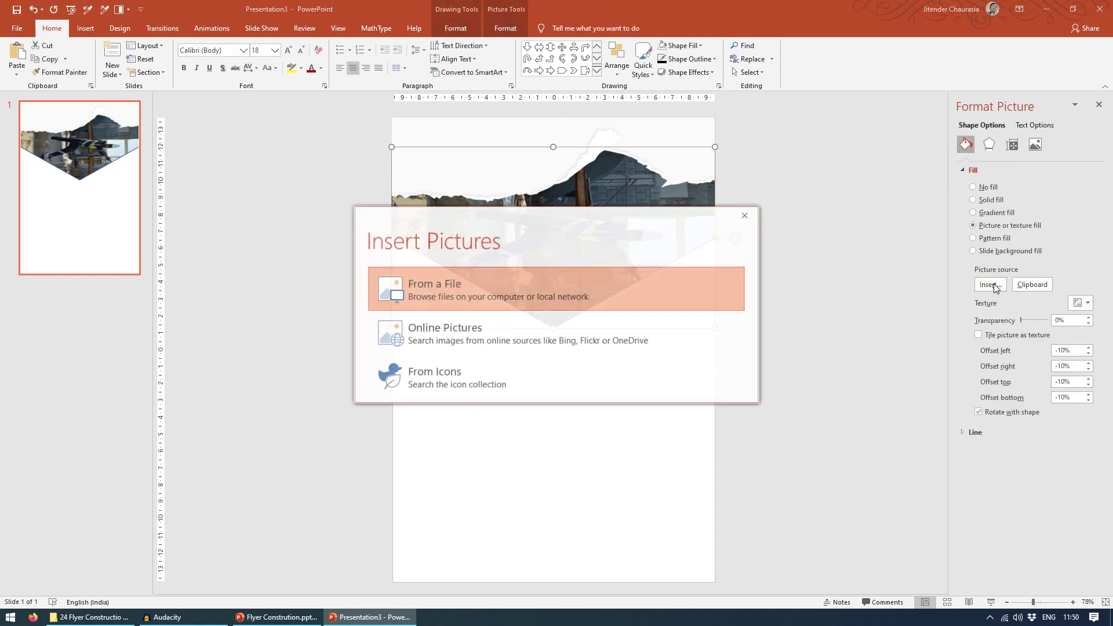
{"action": "left_click", "coordinate": [472, 294]}
{"action": "left_click", "coordinate": [446, 96]}
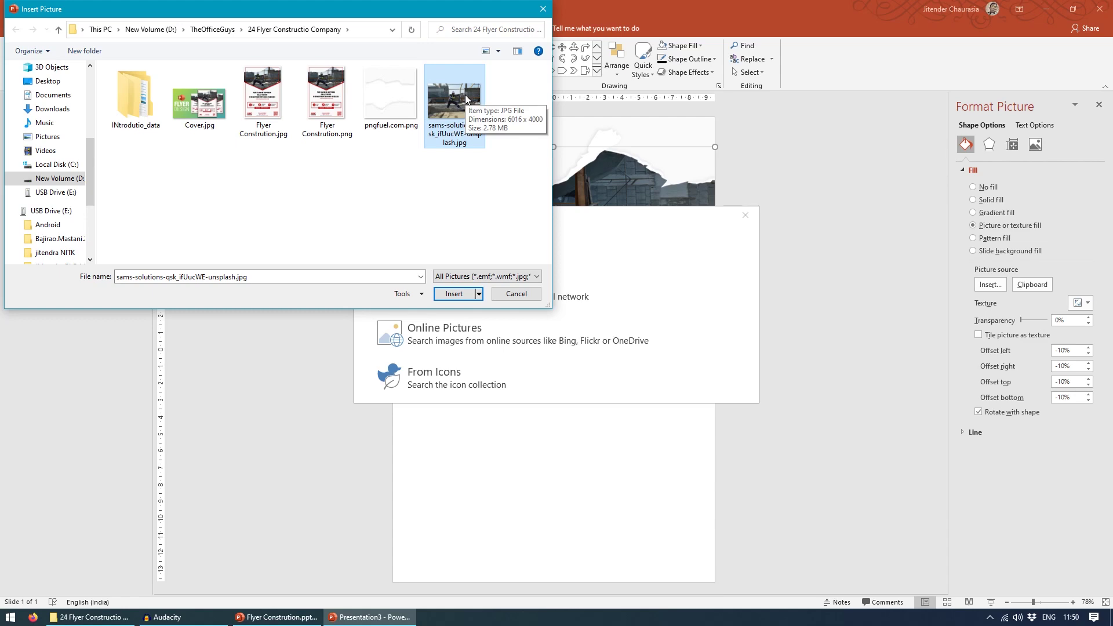
{"action": "left_click", "coordinate": [462, 295]}
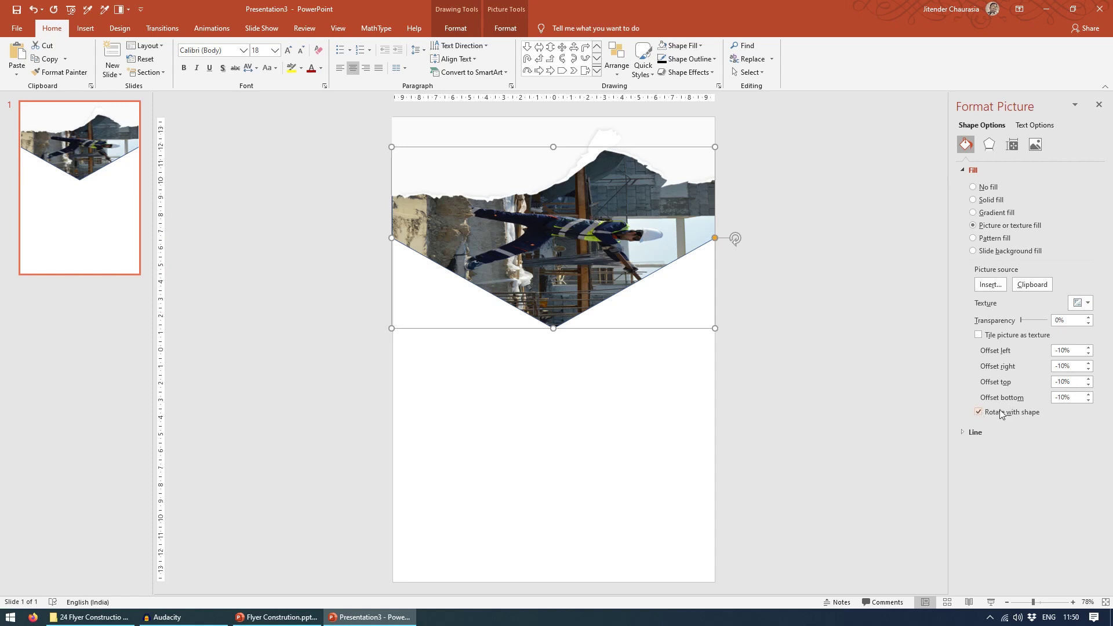
{"action": "left_click", "coordinate": [979, 412]}
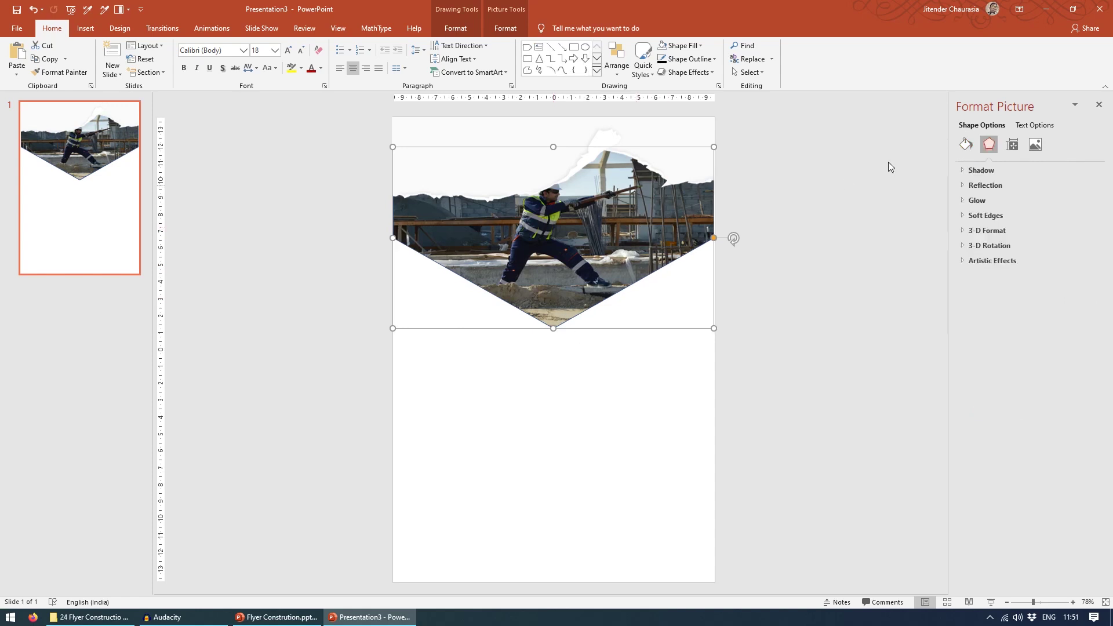
Reposition the photo inside the pentagon with a top offset of about -8% and a bottom offset of -33% or lower
{"action": "left_click", "coordinate": [966, 146]}
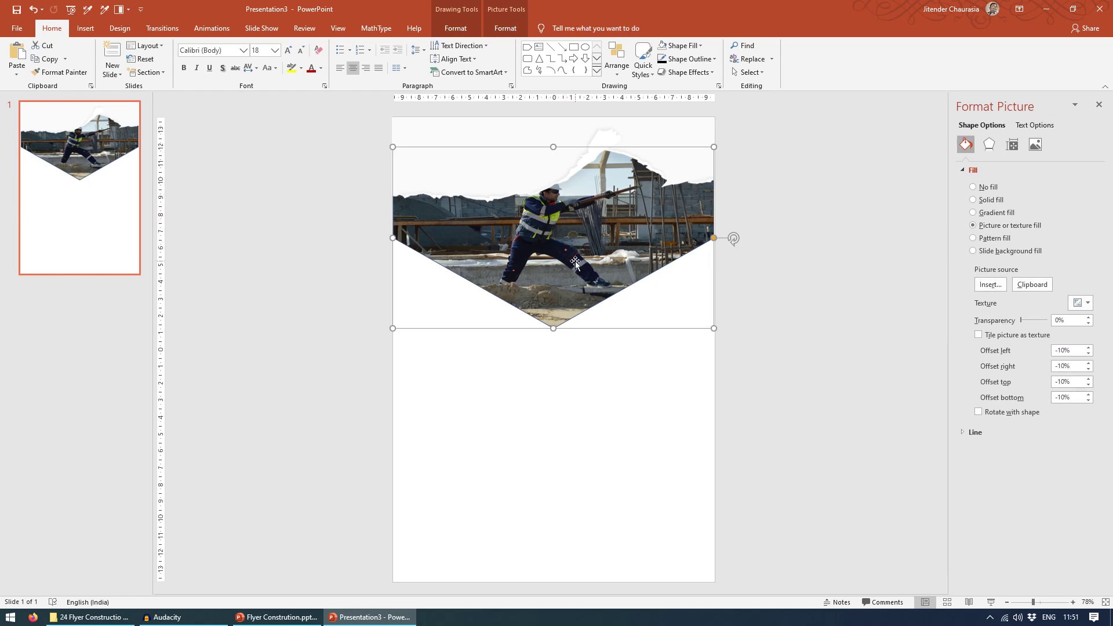
{"action": "left_click", "coordinate": [1088, 400]}
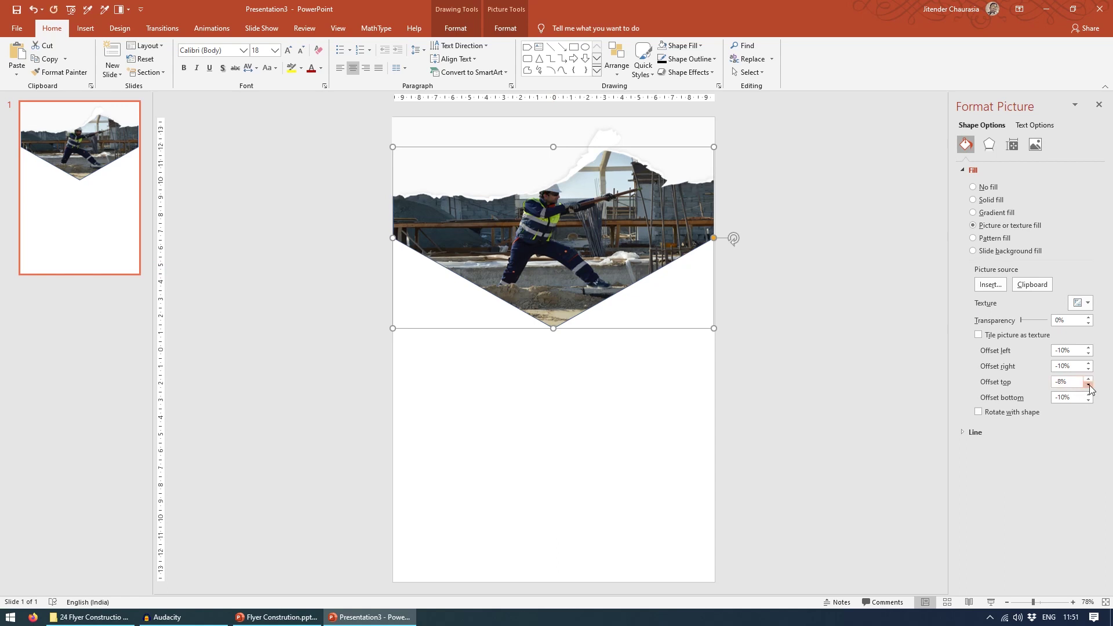
{"action": "left_click", "coordinate": [1088, 384]}
{"action": "left_click", "coordinate": [1089, 379]}
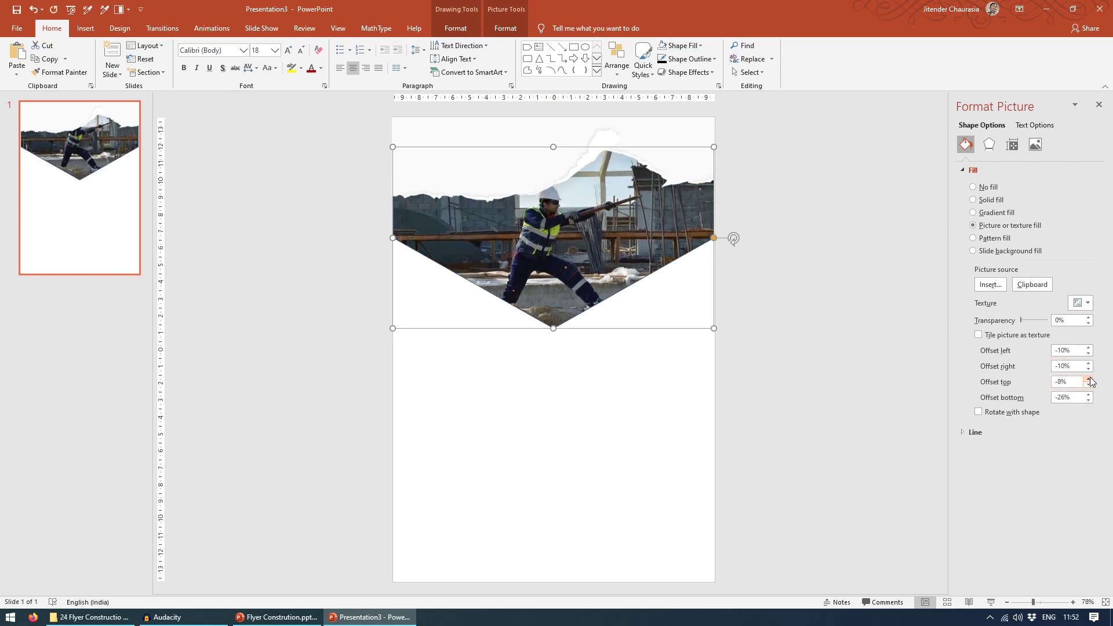
{"action": "left_click", "coordinate": [1089, 400]}
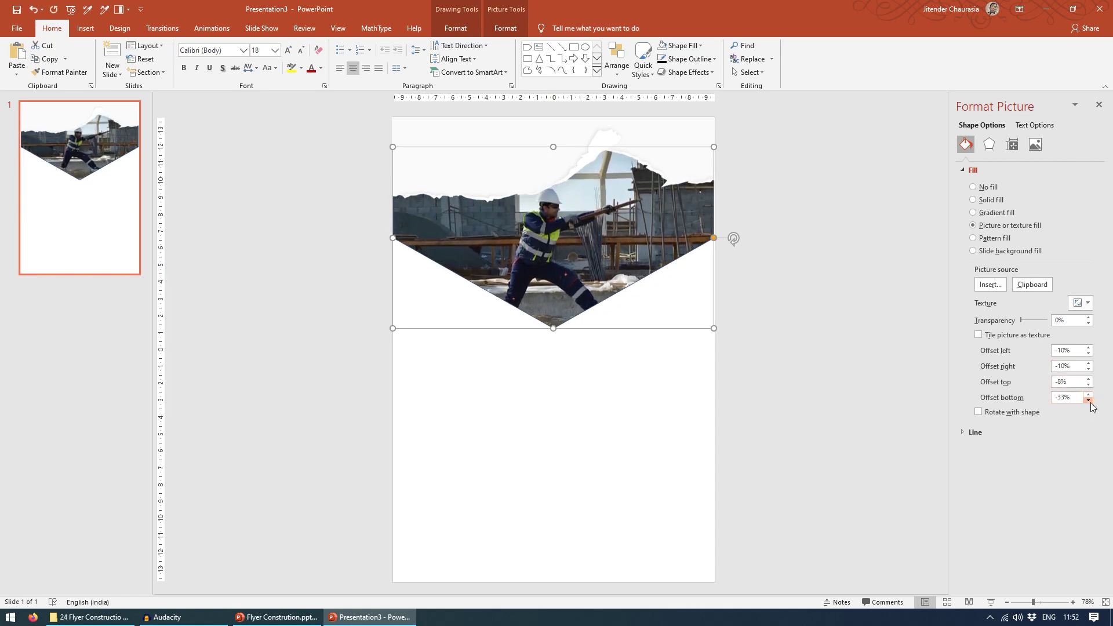
{"action": "left_click", "coordinate": [881, 340]}
{"action": "left_click", "coordinate": [705, 265]}
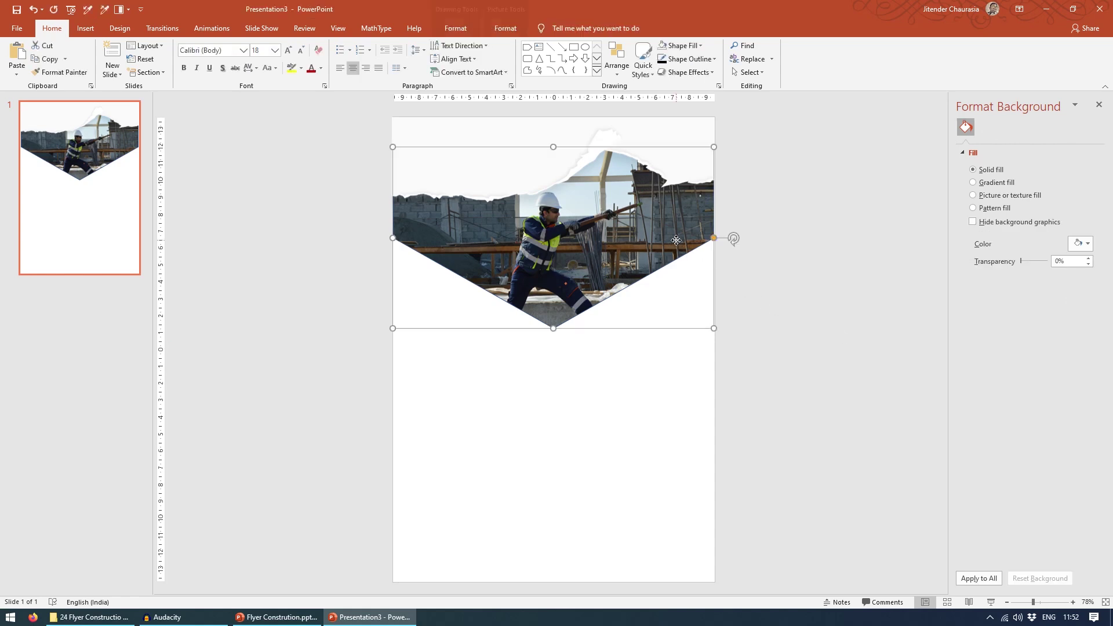
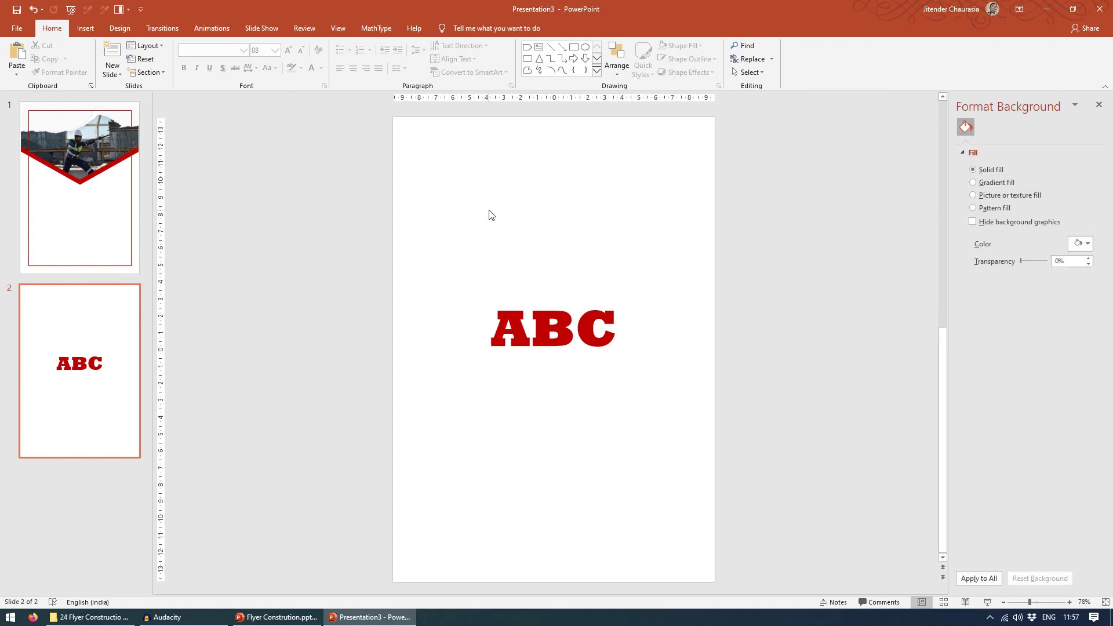
Add a text box reading CONSTRUCTIONS below ABC on the logo slide and set its font to Roboto Black
{"action": "left_click", "coordinate": [539, 48]}
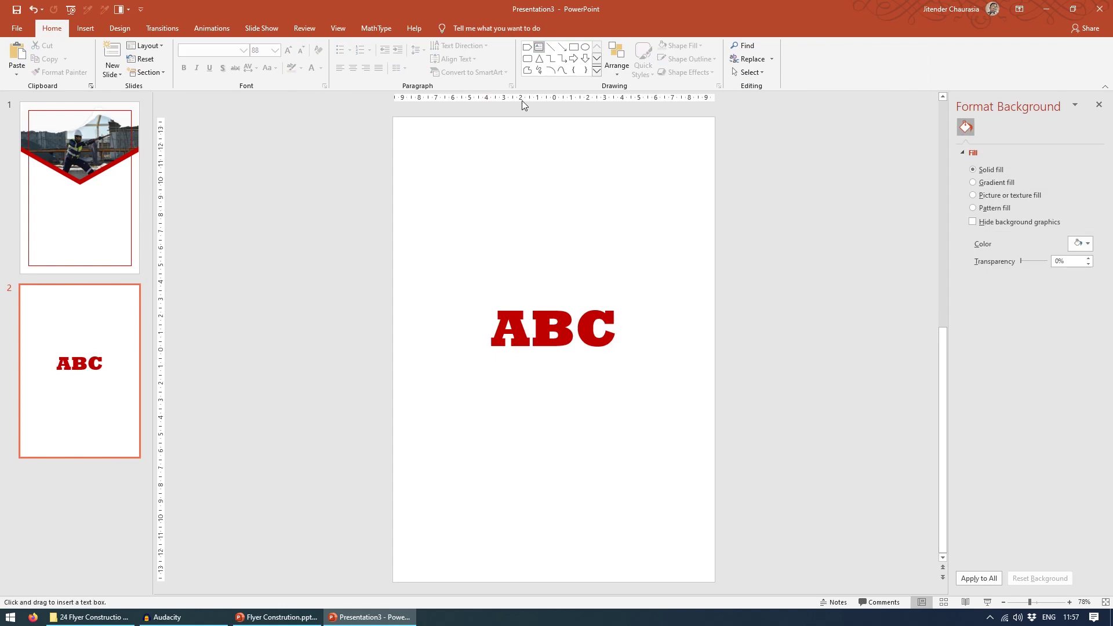
{"action": "left_click", "coordinate": [497, 408]}
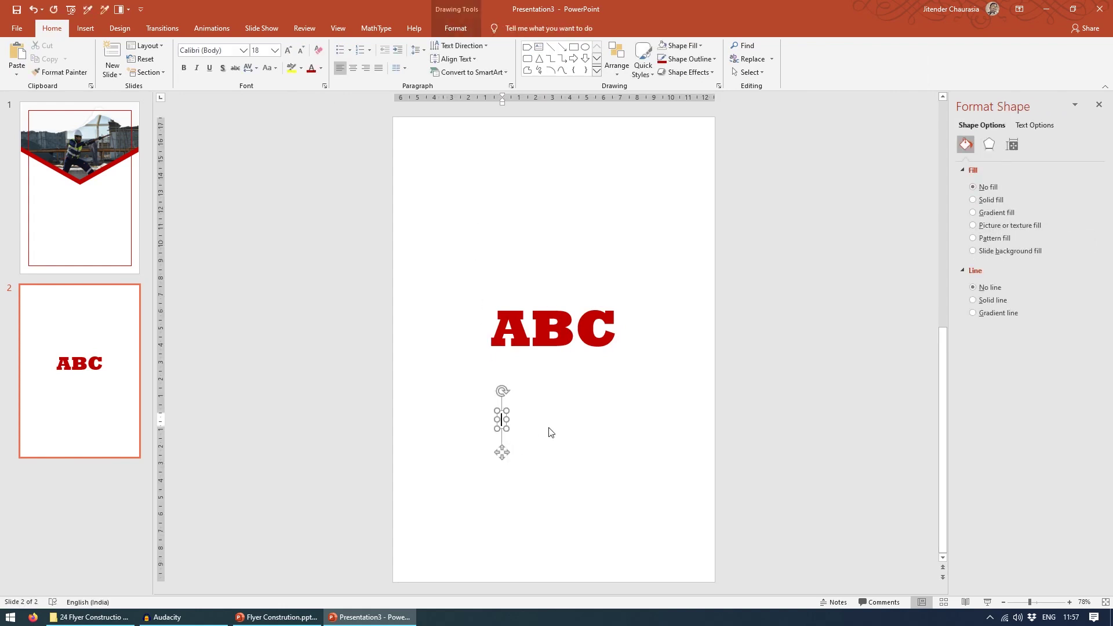
{"action": "type", "text": "CONSTRUCTIONS"}
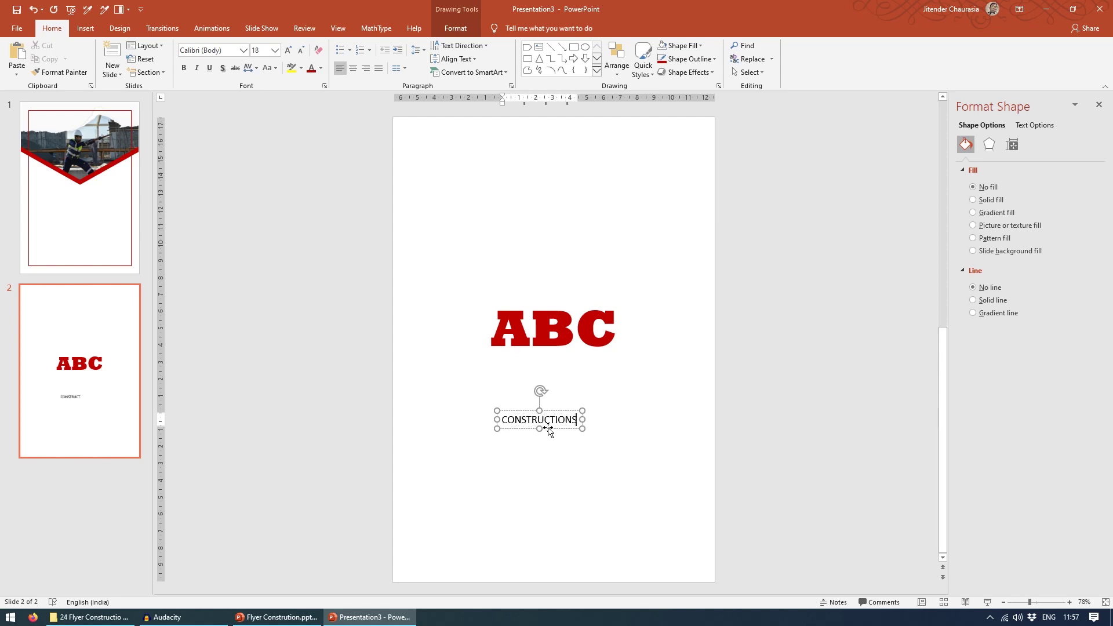
{"action": "key", "text": "ctrl+a"}
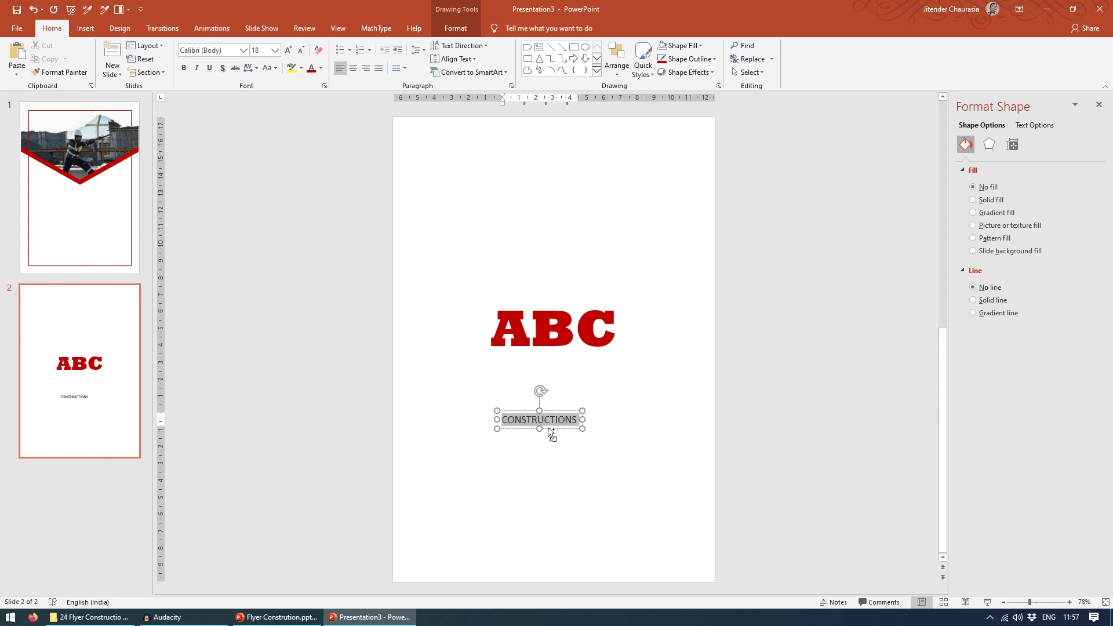
{"action": "left_click", "coordinate": [203, 51]}
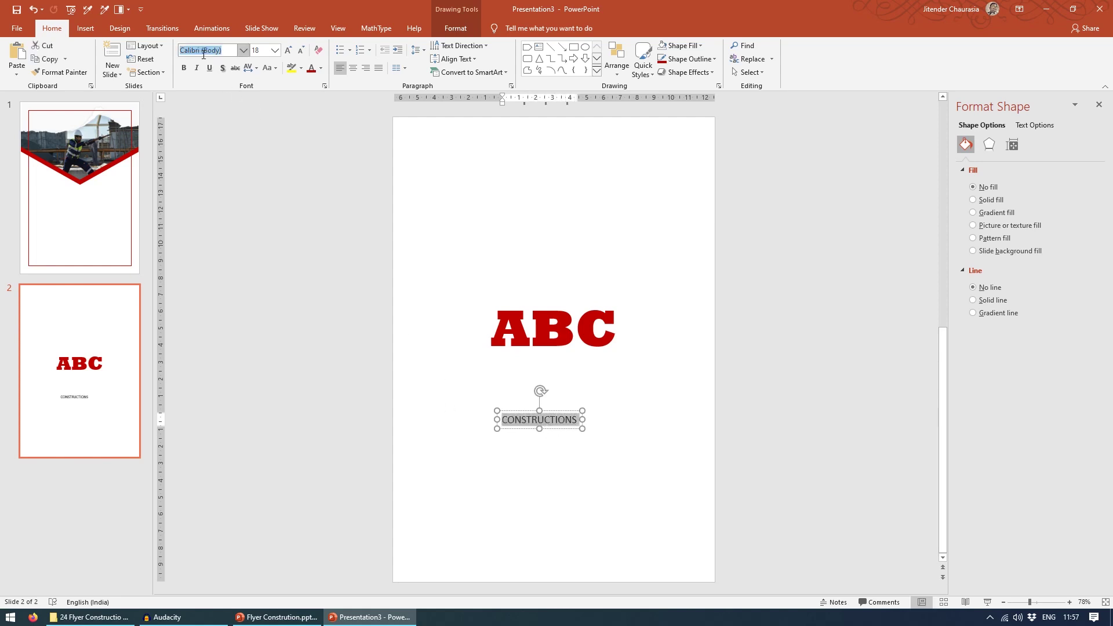
{"action": "type", "text": "Roboto Black"}
{"action": "key", "text": "Return"}
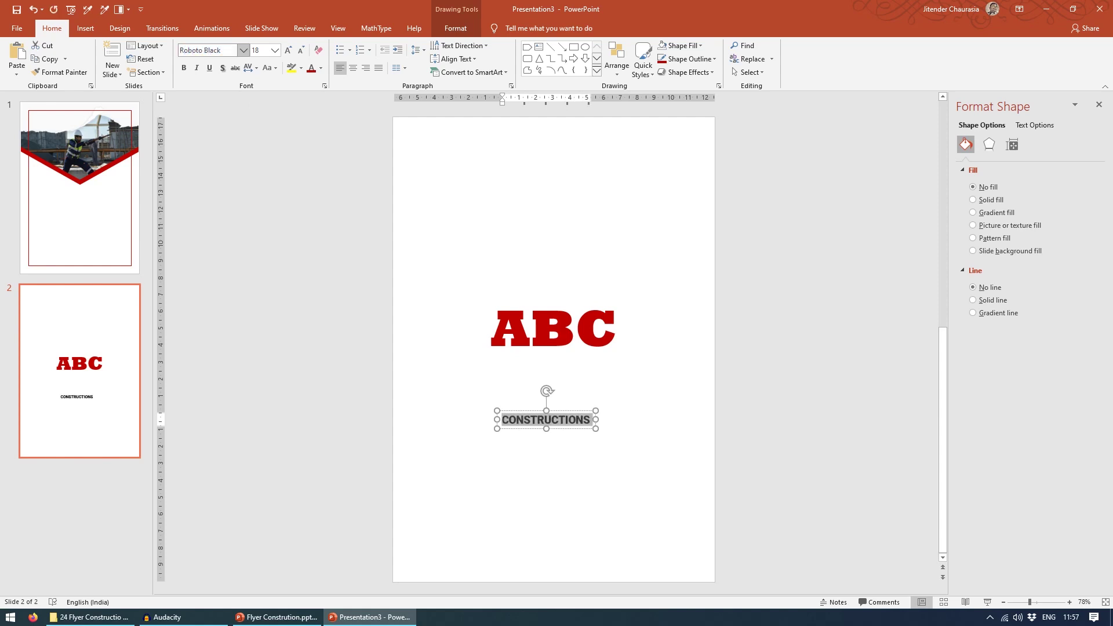
Set the CONSTRUCTIONS text to size 28, center its alignment and place it directly beneath ABC
{"action": "left_click", "coordinate": [259, 49]}
{"action": "type", "text": "28"}
{"action": "key", "text": "Return"}
{"action": "left_click_drag", "start_coordinate": [545, 409], "coordinate": [529, 374]}
{"action": "left_click", "coordinate": [351, 71]}
{"action": "key", "text": "Escape"}
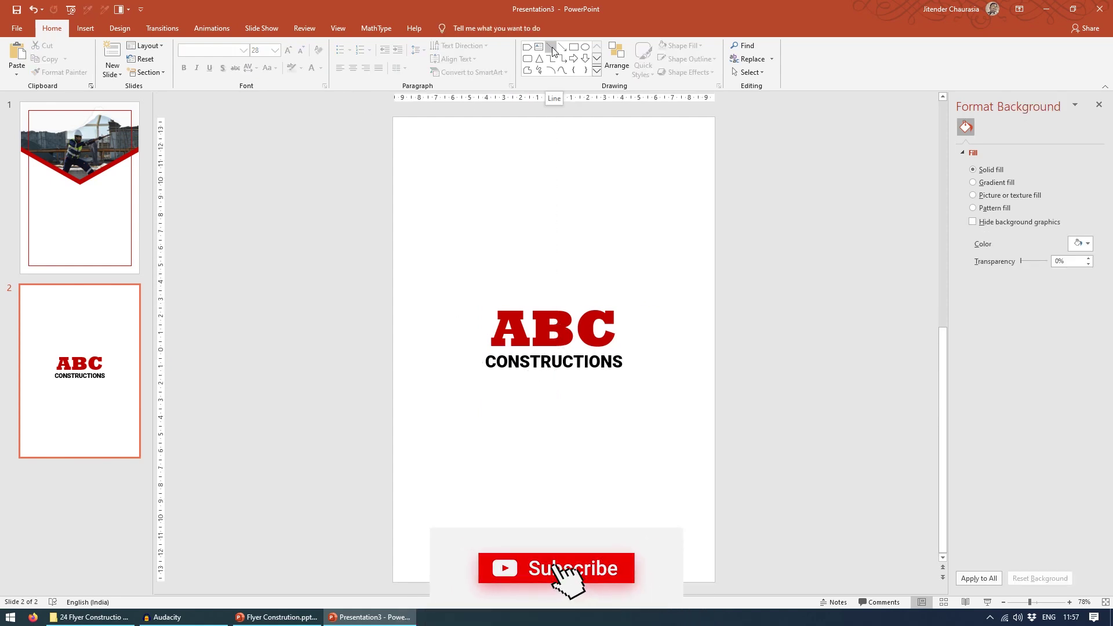
Draw a horizontal black line between ABC and CONSTRUCTIONS, as wide as the lower word, with a 4.5 pt weight
{"action": "left_click", "coordinate": [551, 47]}
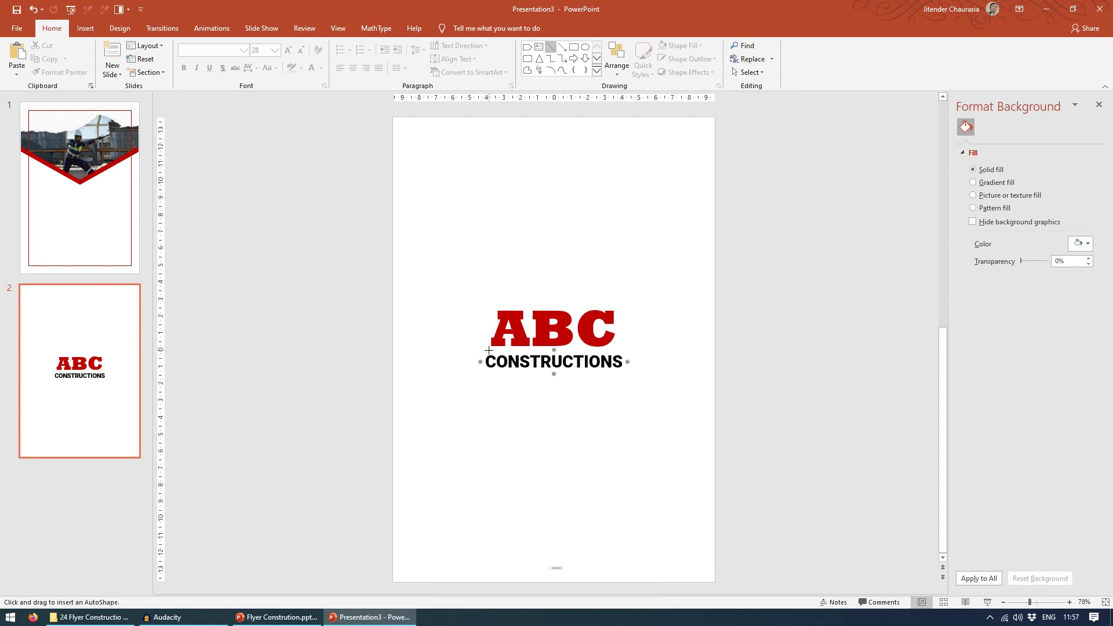
{"action": "left_click_drag", "start_coordinate": [486, 350], "coordinate": [622, 349]}
{"action": "left_click", "coordinate": [687, 58]}
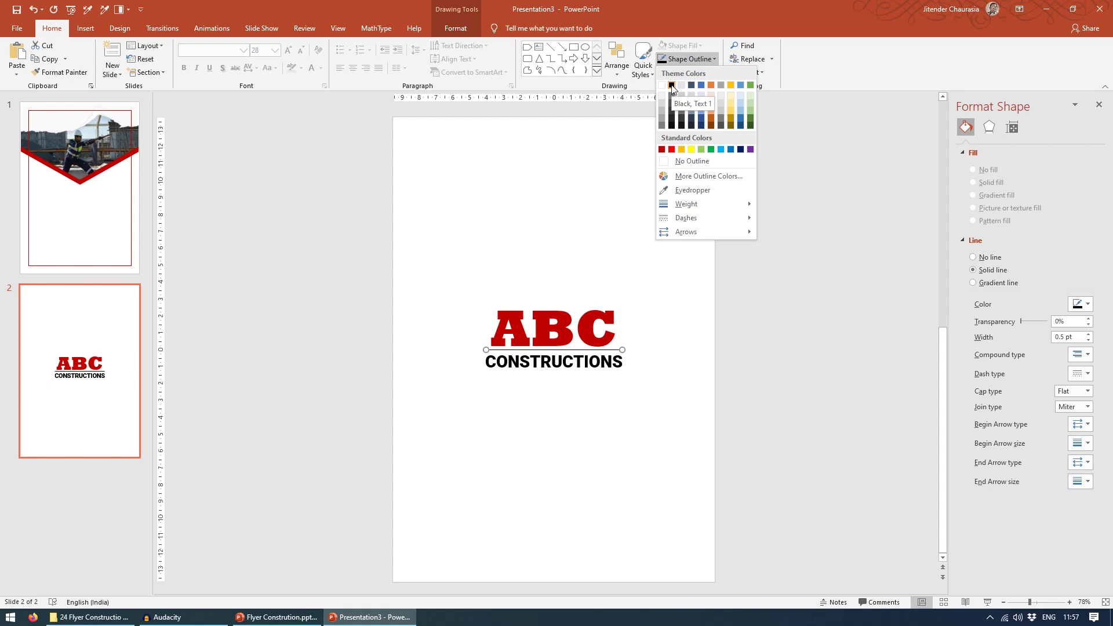
{"action": "mouse_move", "coordinate": [717, 202]}
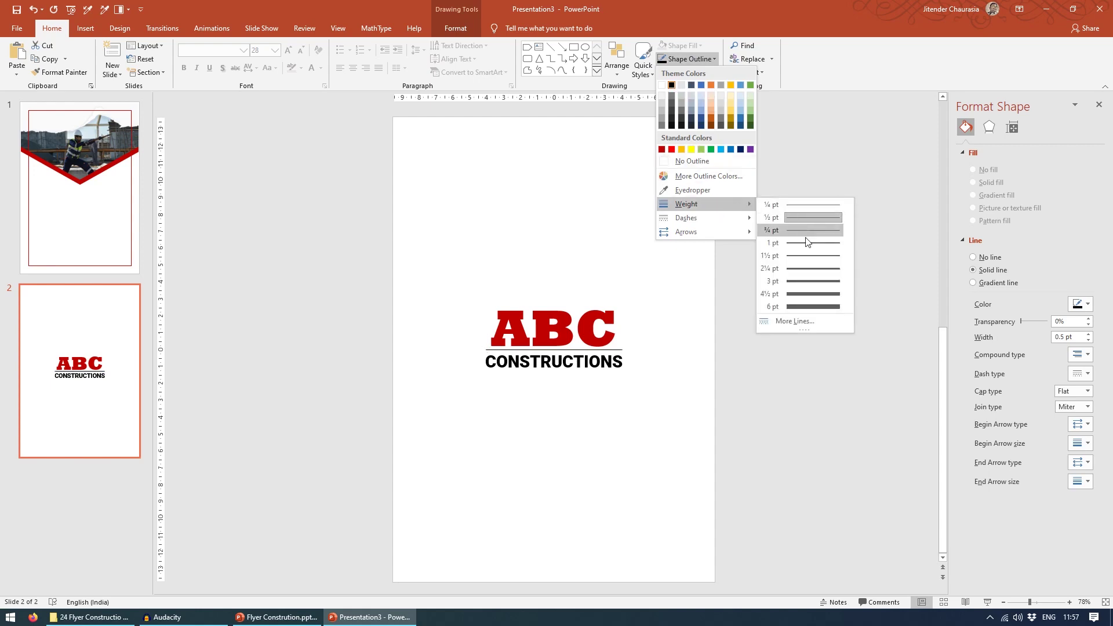
{"action": "left_click", "coordinate": [809, 294]}
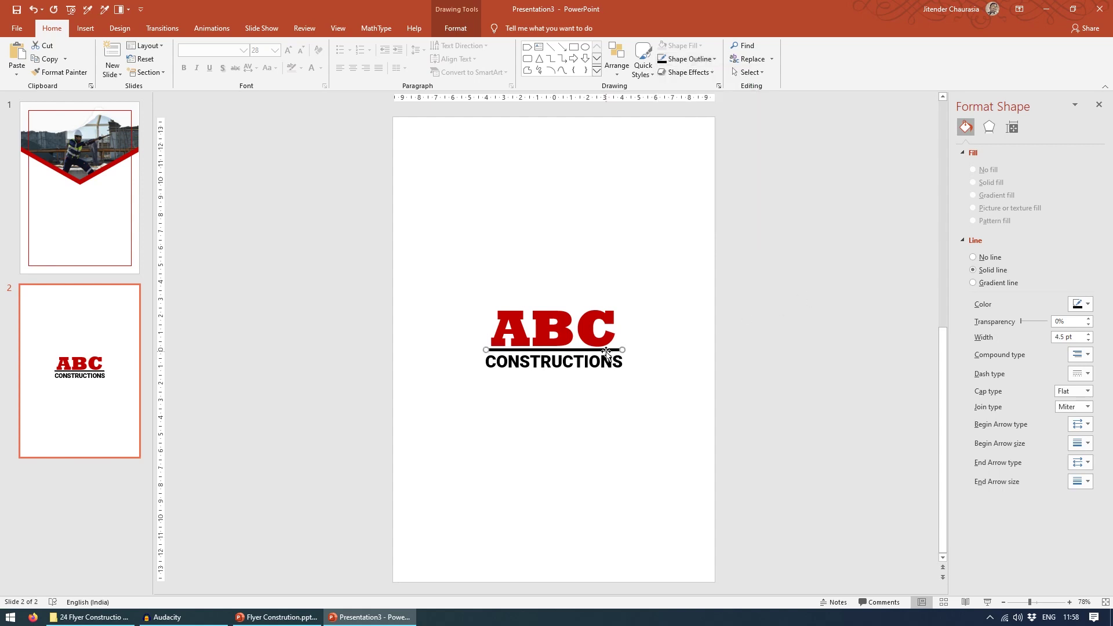
Duplicate the line below CONSTRUCTIONS and shift both lines with the word slightly down from ABC
{"action": "left_click_drag", "start_coordinate": [607, 350], "coordinate": [606, 374]}
{"action": "left_click", "coordinate": [603, 349]}
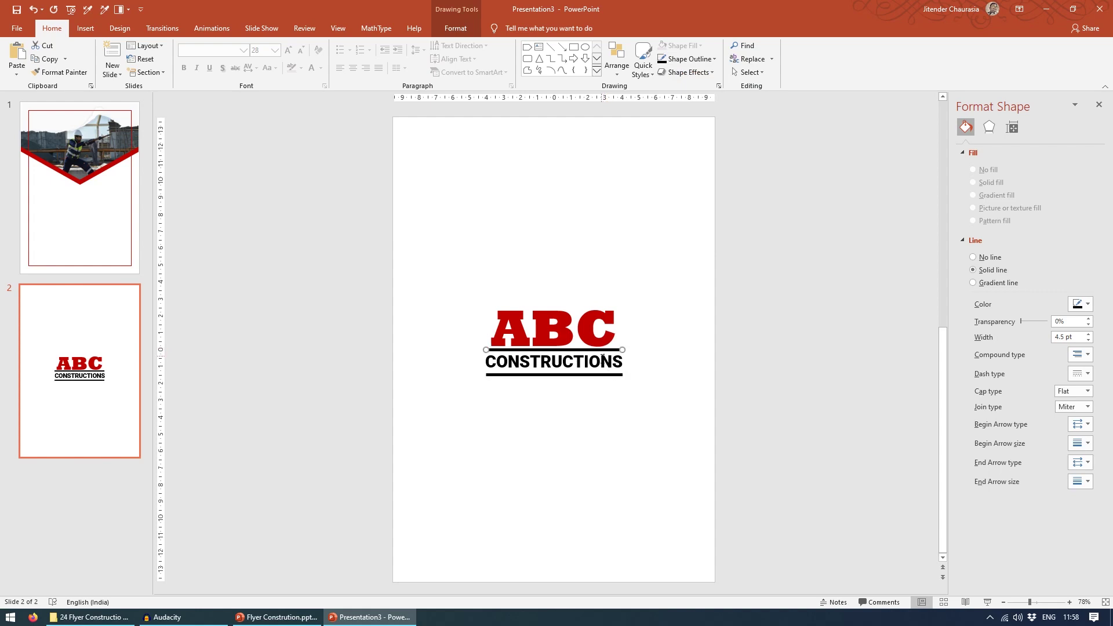
{"action": "left_click", "coordinate": [601, 374], "text": "shift"}
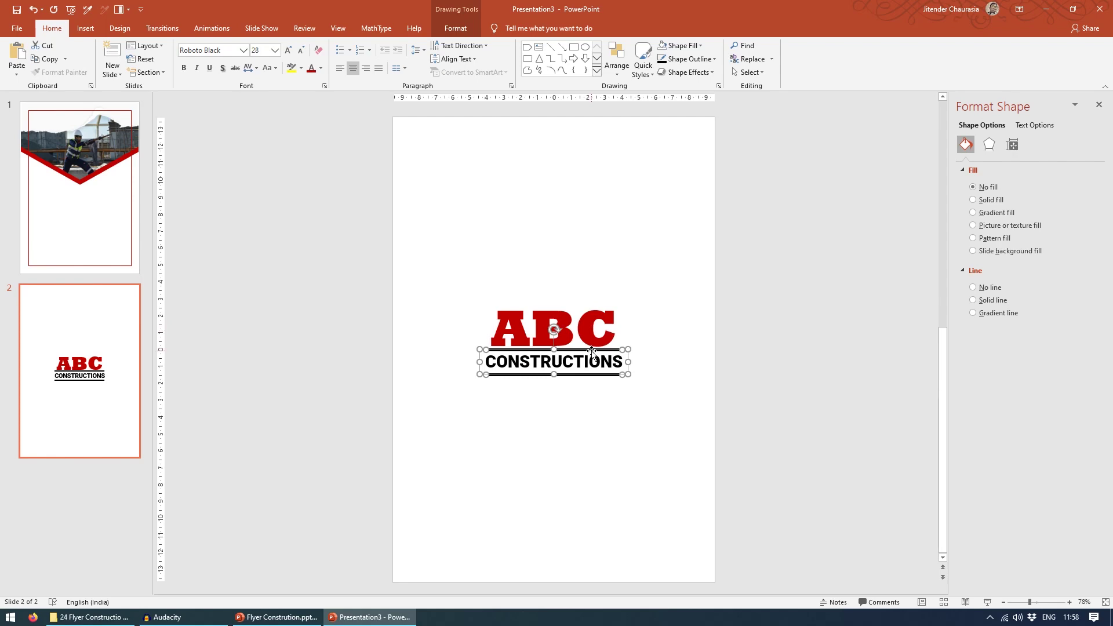
{"action": "left_click_drag", "start_coordinate": [592, 350], "coordinate": [592, 352]}
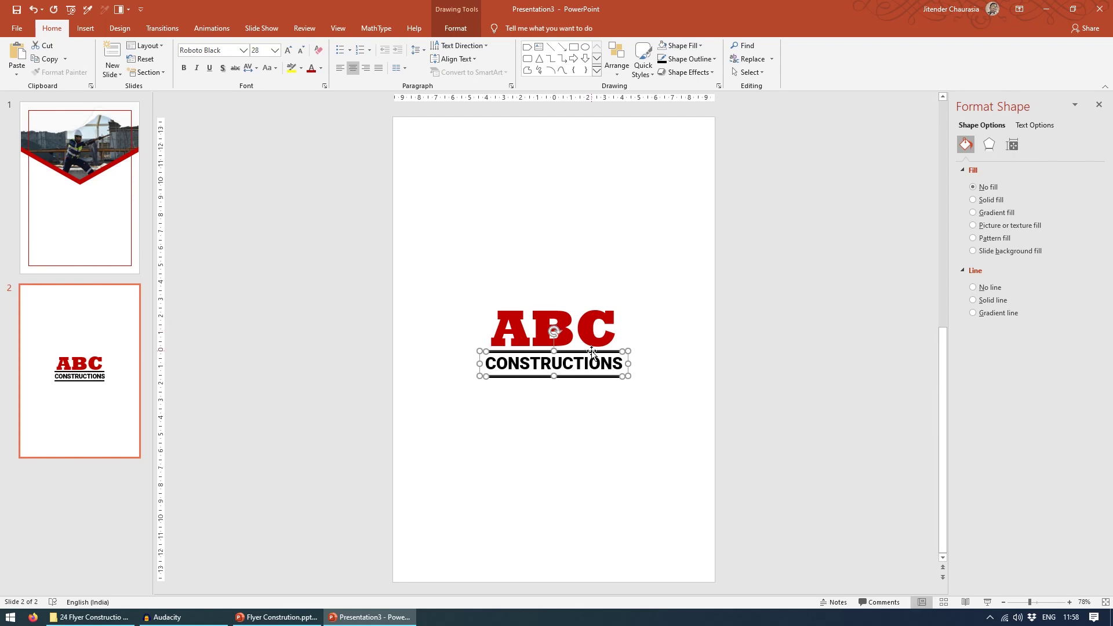
{"action": "left_click", "coordinate": [586, 446]}
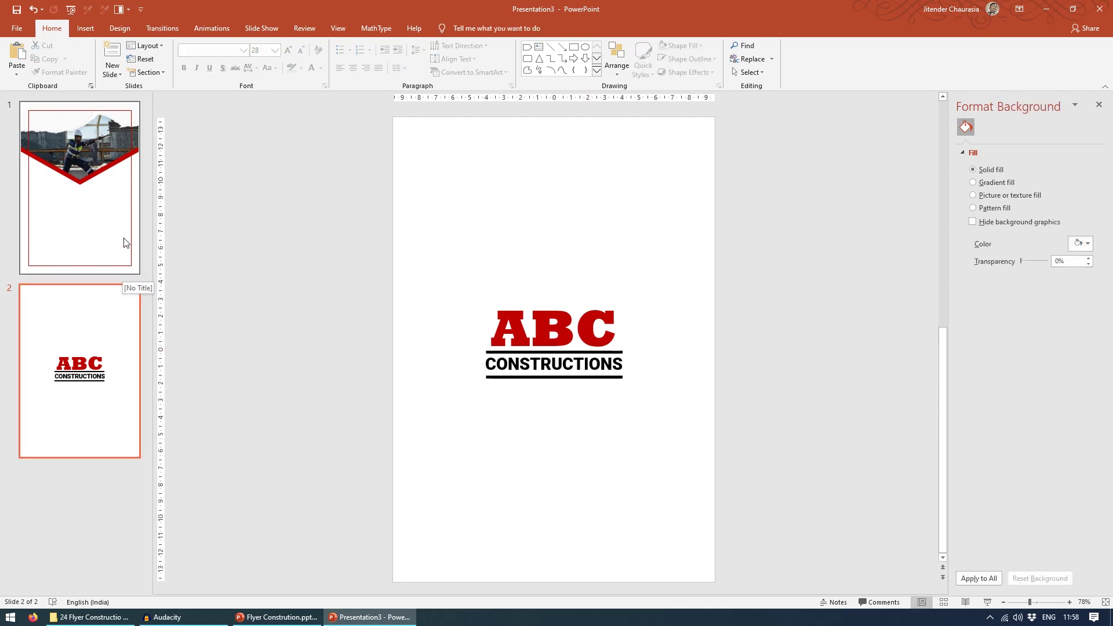
Check the logo in the reference flyer, then insert a registered sign ® in a new text box near the slide's upper edge
{"action": "left_click", "coordinate": [277, 617]}
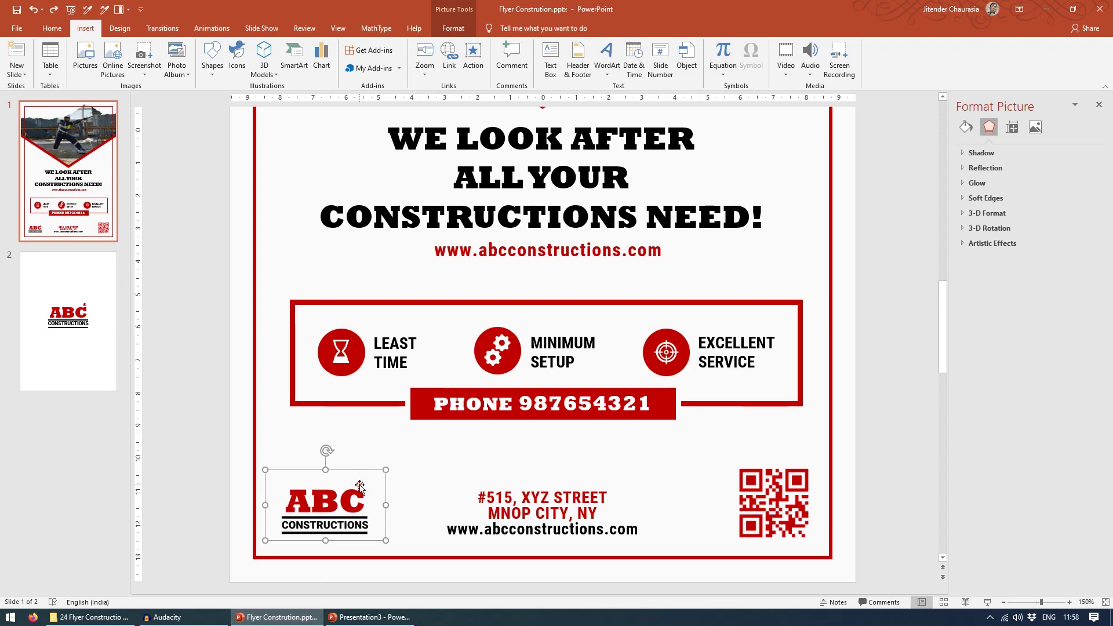
{"action": "key", "text": "alt+Tab"}
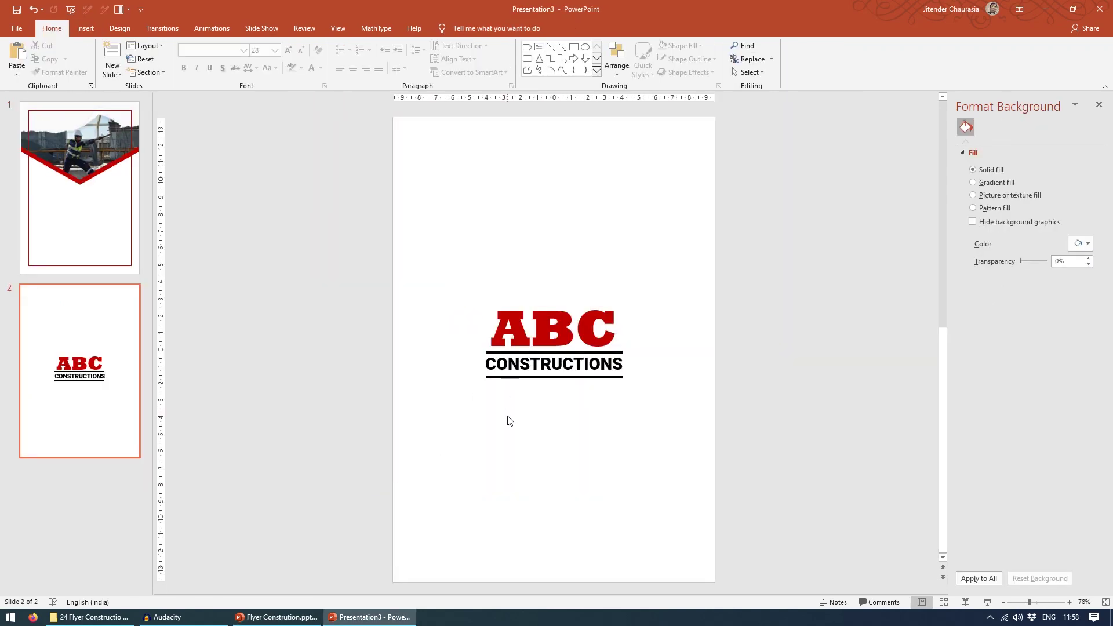
{"action": "left_click", "coordinate": [540, 48]}
{"action": "left_click", "coordinate": [512, 146]}
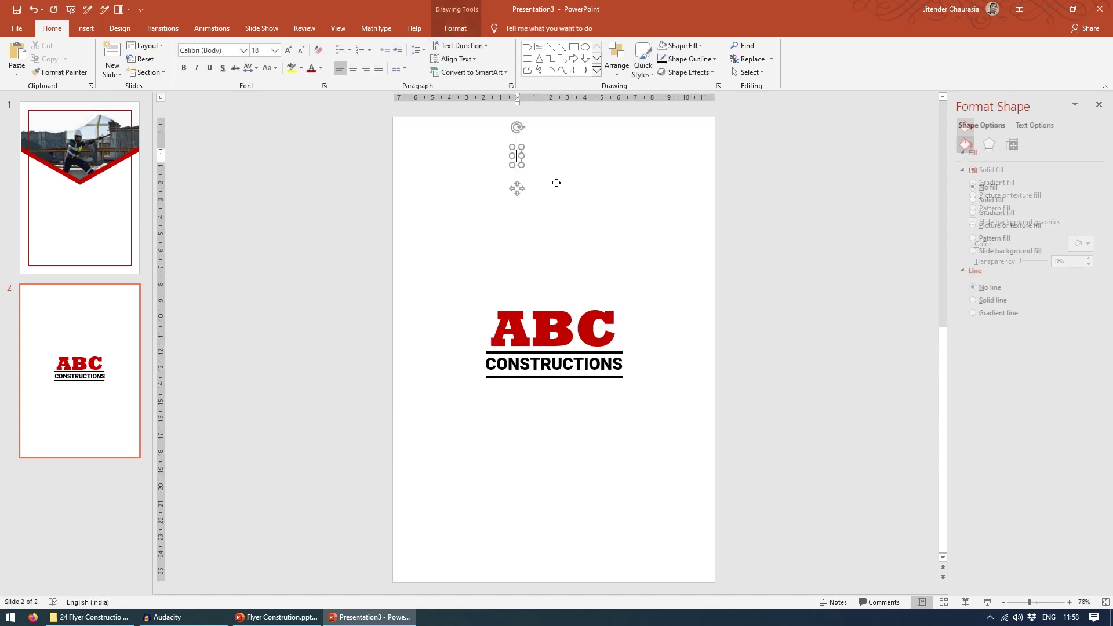
{"action": "left_click", "coordinate": [85, 28]}
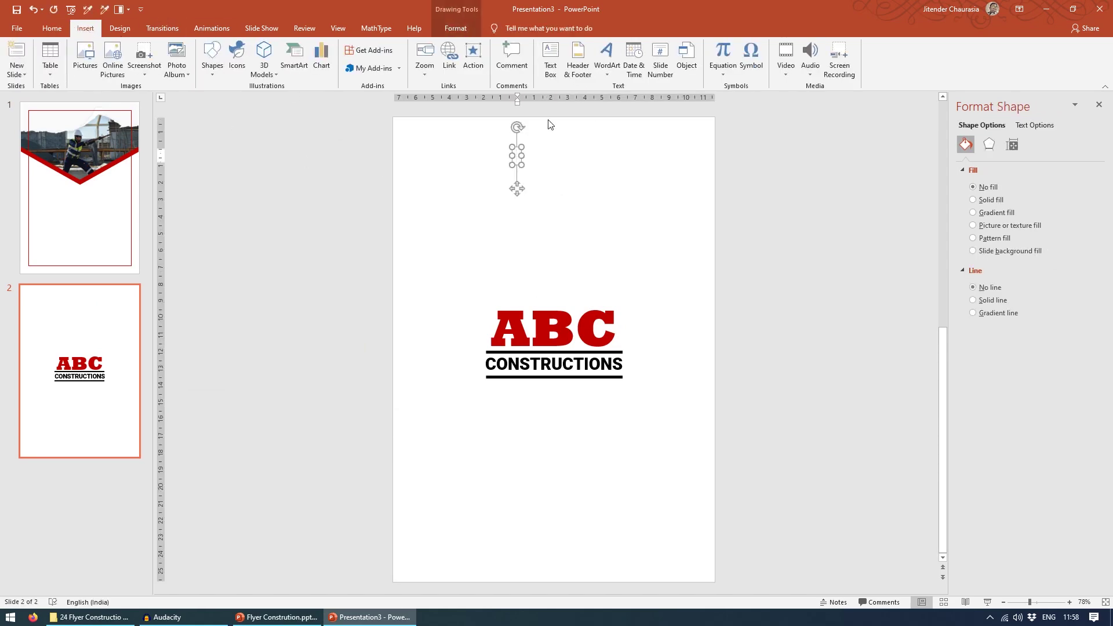
{"action": "left_click", "coordinate": [751, 58]}
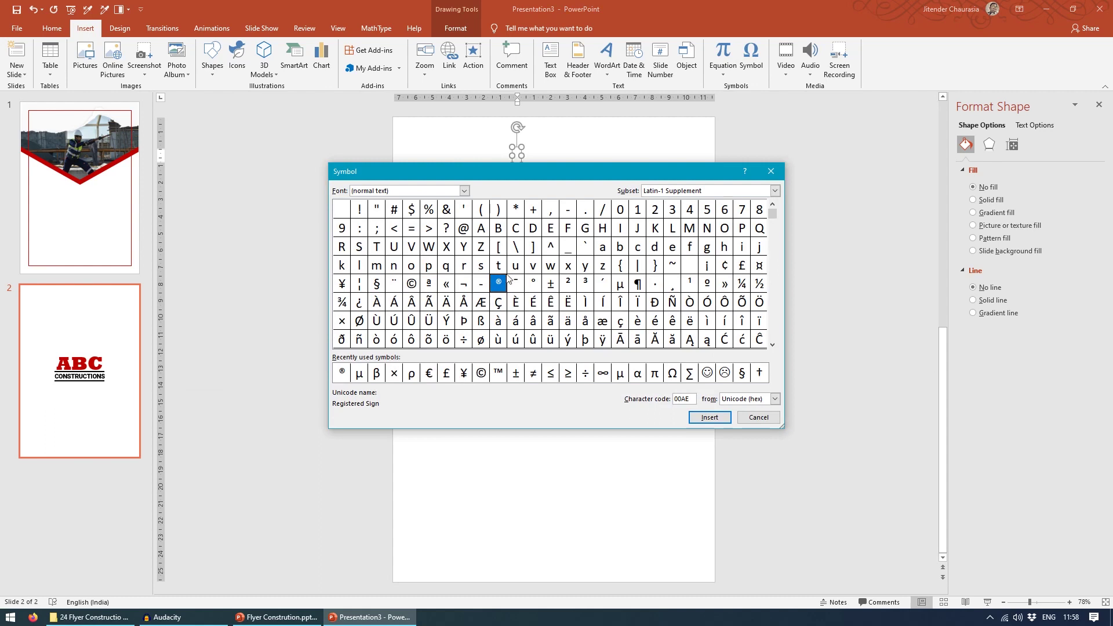
{"action": "left_click", "coordinate": [517, 281]}
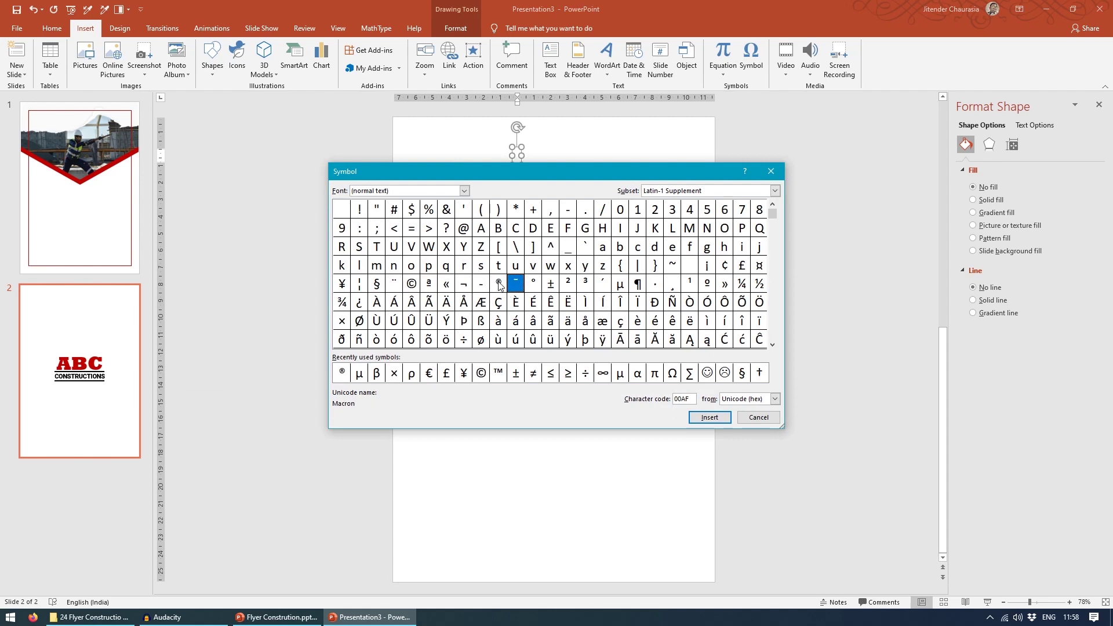
{"action": "left_click", "coordinate": [499, 282]}
{"action": "left_click", "coordinate": [708, 417]}
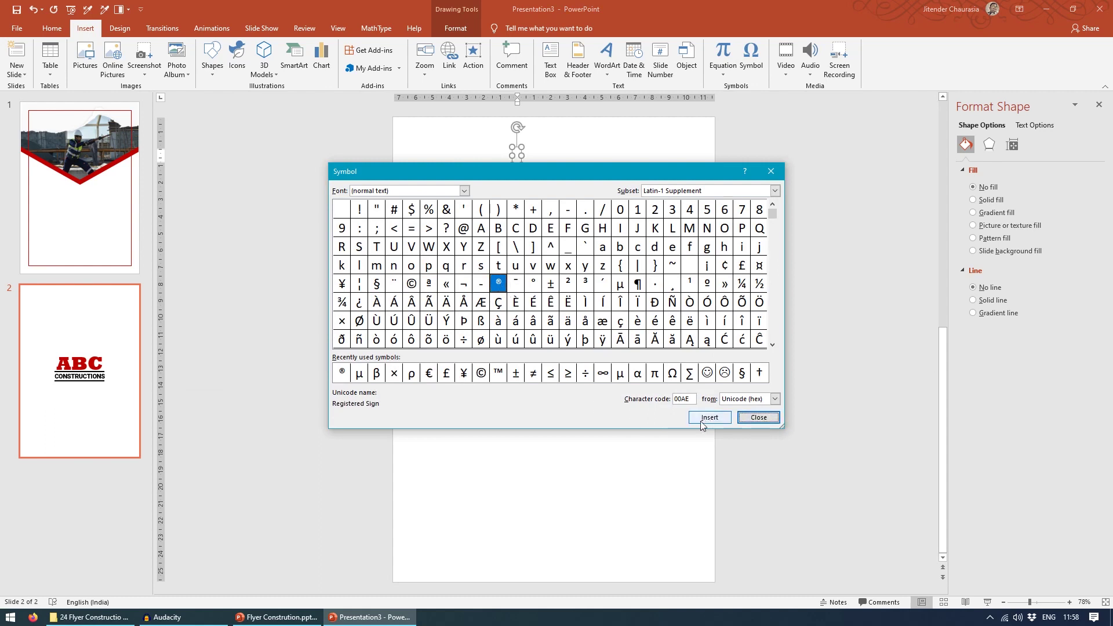
{"action": "left_click", "coordinate": [754, 413]}
Enlarge the ® symbol to size 44, color it red and place it just above the C of ABC
{"action": "left_click", "coordinate": [52, 27]}
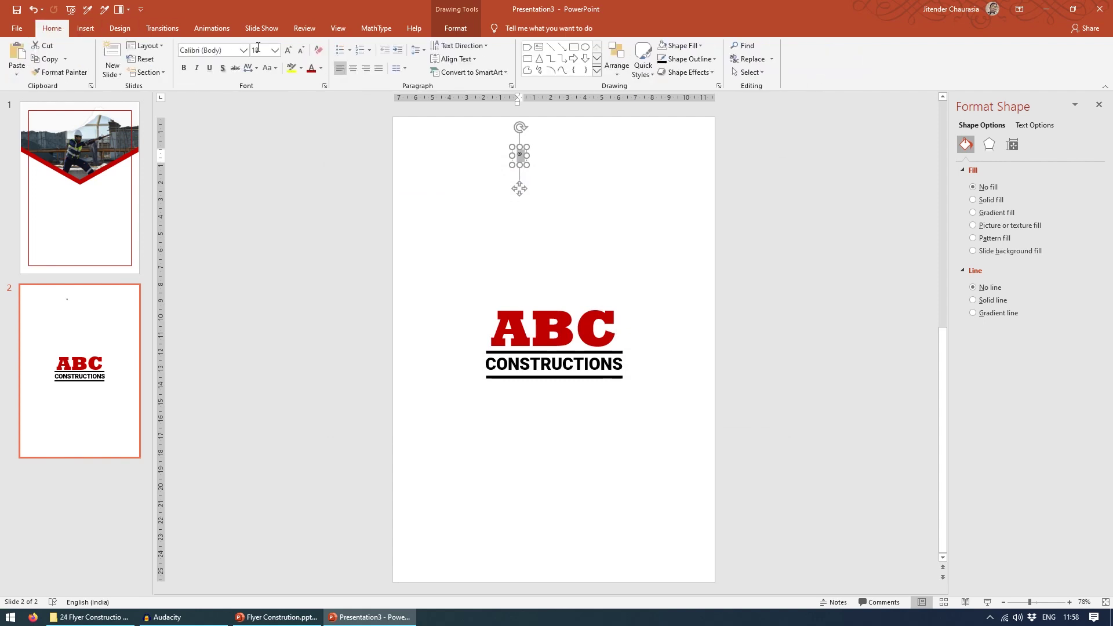
{"action": "left_click", "coordinate": [288, 49]}
{"action": "left_click", "coordinate": [289, 50]}
{"action": "left_click", "coordinate": [288, 50]}
{"action": "left_click", "coordinate": [288, 50]}
{"action": "left_click", "coordinate": [288, 50]}
{"action": "left_click", "coordinate": [288, 50]}
{"action": "left_click", "coordinate": [288, 49]}
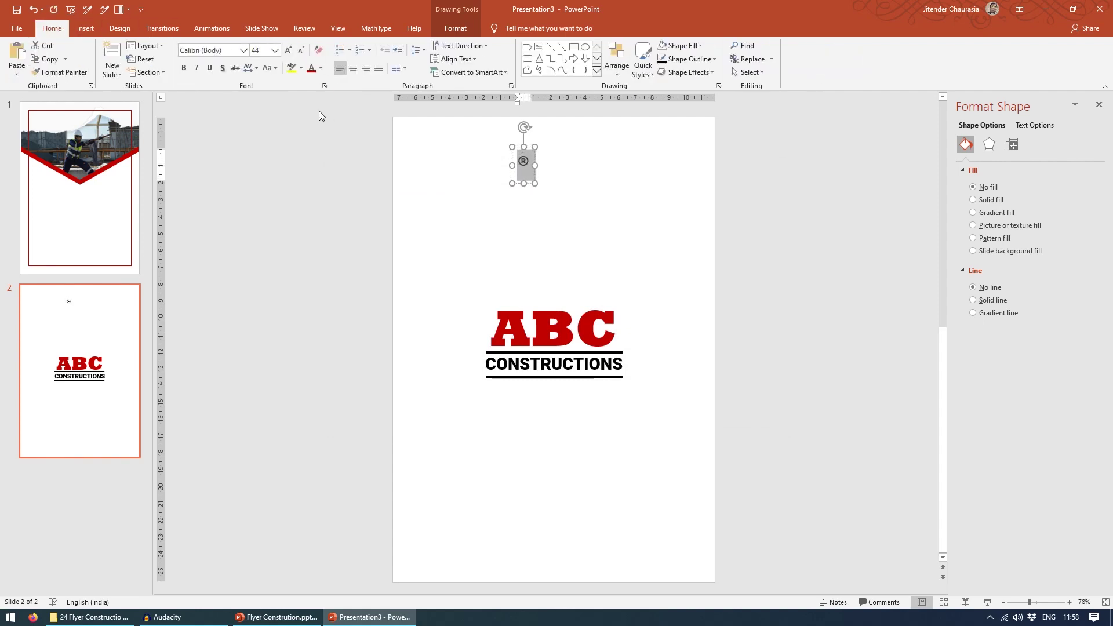
{"action": "left_click", "coordinate": [311, 68]}
{"action": "mouse_move", "coordinate": [535, 175]}
{"action": "left_mouse_down"}
{"action": "mouse_move", "coordinate": [582, 202]}
{"action": "mouse_move", "coordinate": [624, 313]}
{"action": "left_mouse_up"}
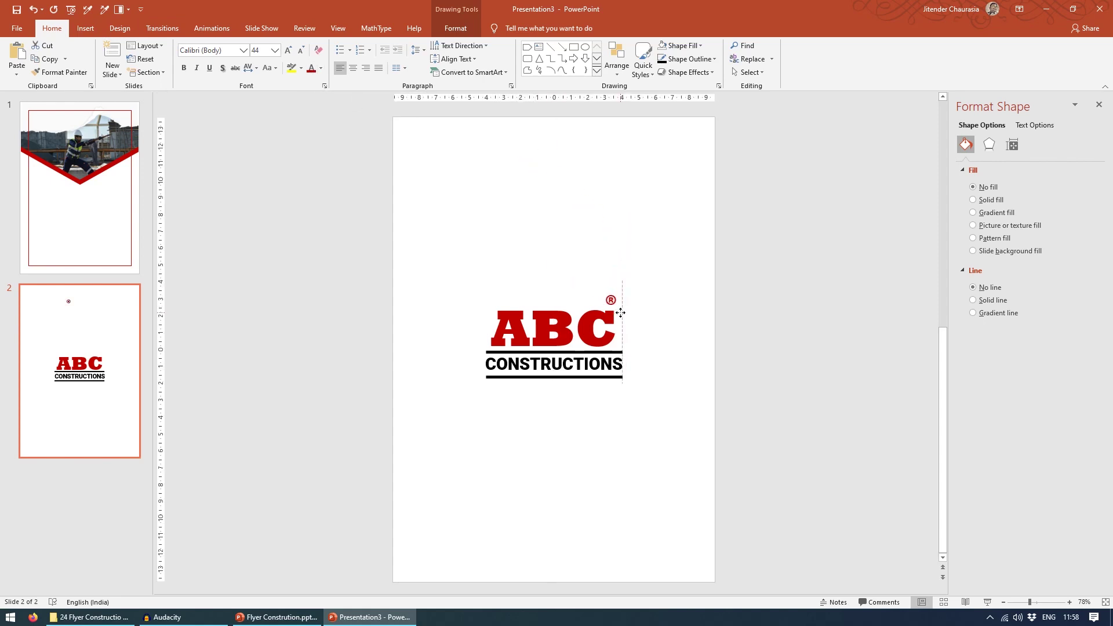
{"action": "left_click", "coordinate": [611, 485]}
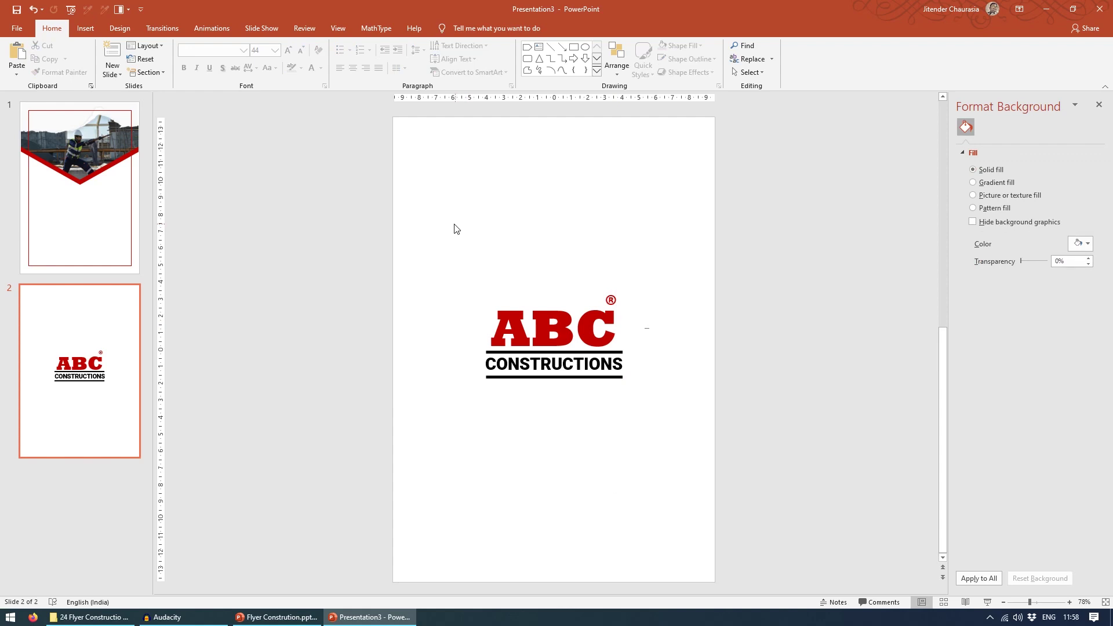
Group all parts of the logo and paste a picture copy of it in the upper part of the slide
{"action": "left_click_drag", "start_coordinate": [453, 229], "coordinate": [696, 518]}
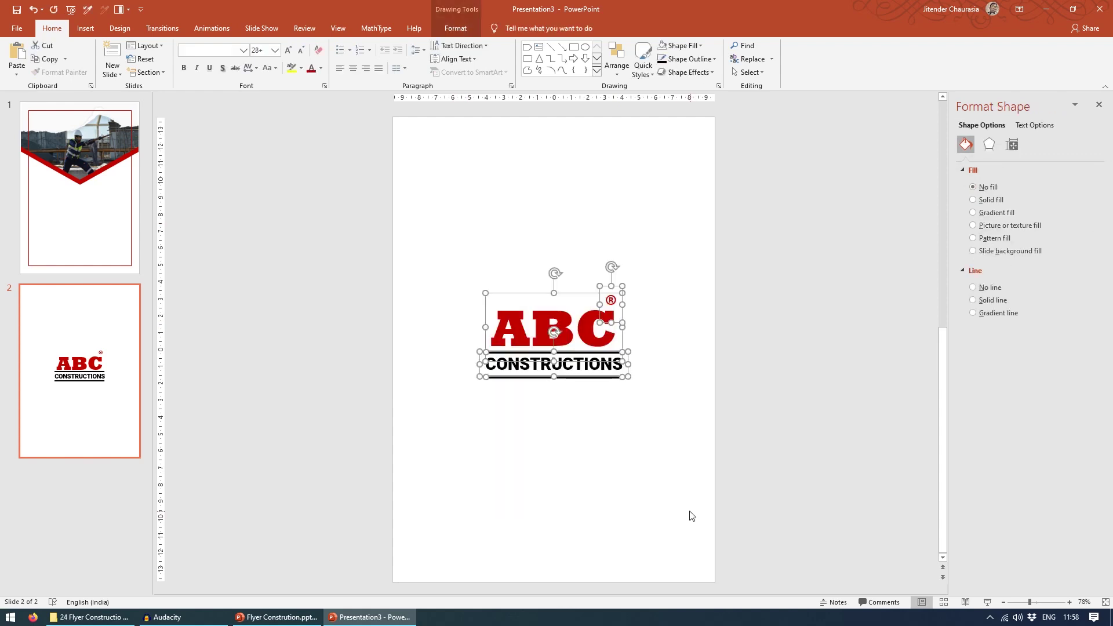
{"action": "key", "text": "ctrl+g"}
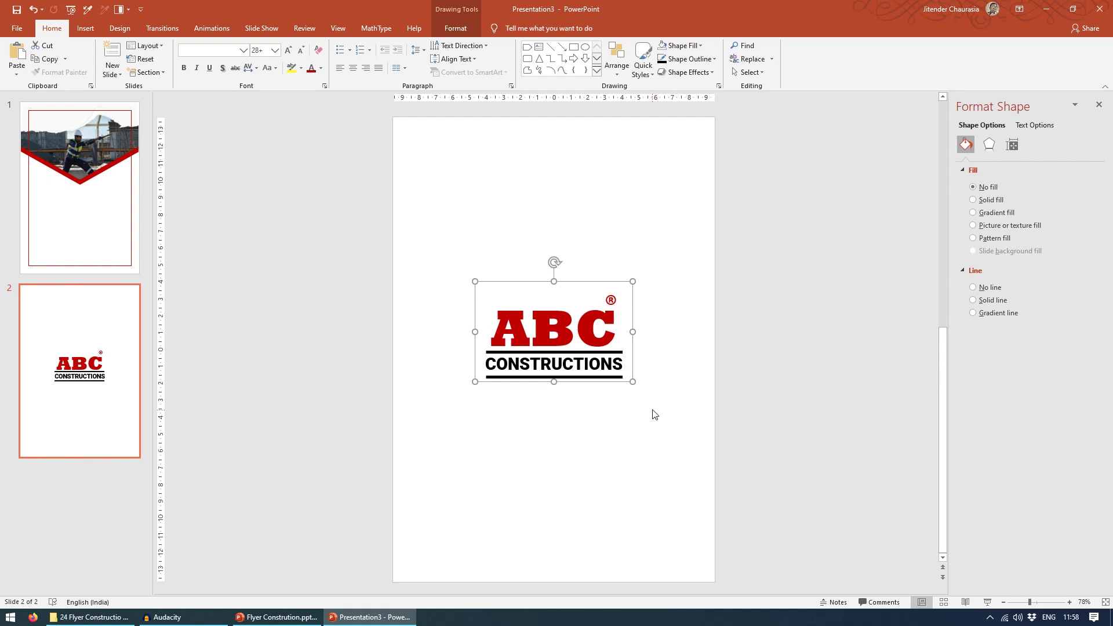
{"action": "left_click", "coordinate": [614, 194]}
{"action": "right_click", "coordinate": [614, 182]}
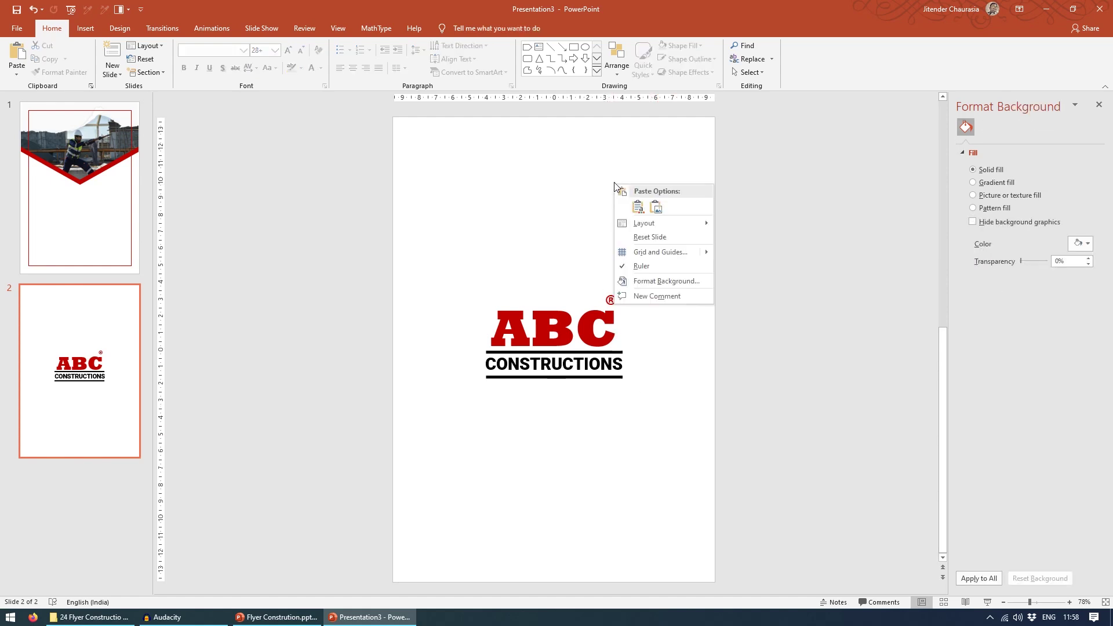
{"action": "right_click", "coordinate": [594, 145]}
{"action": "left_click", "coordinate": [641, 171]}
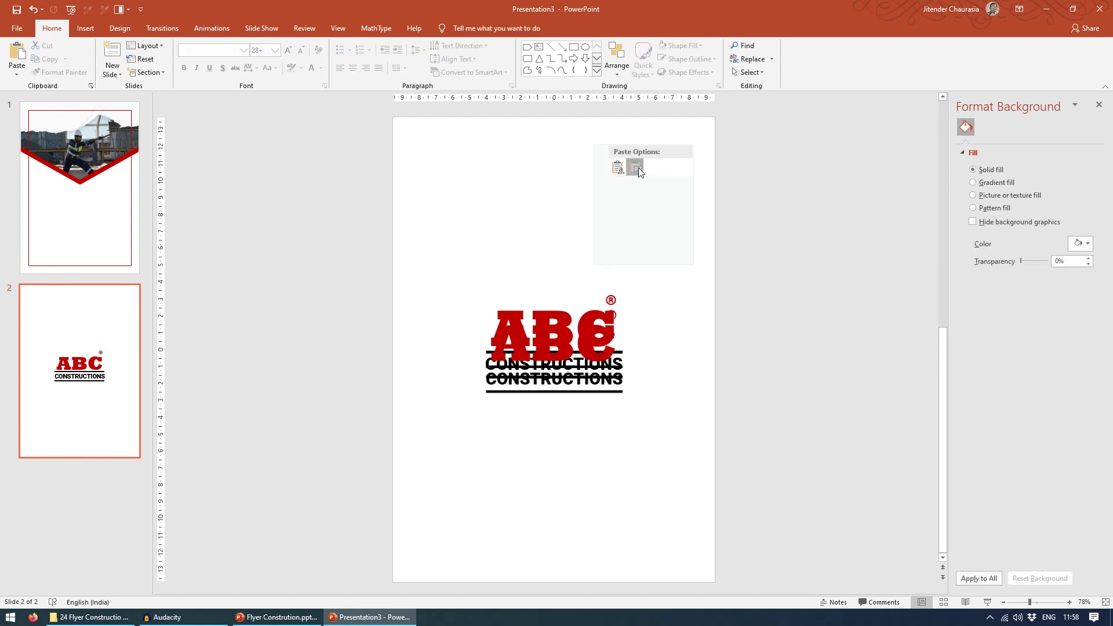
{"action": "left_click_drag", "start_coordinate": [580, 347], "coordinate": [548, 185]}
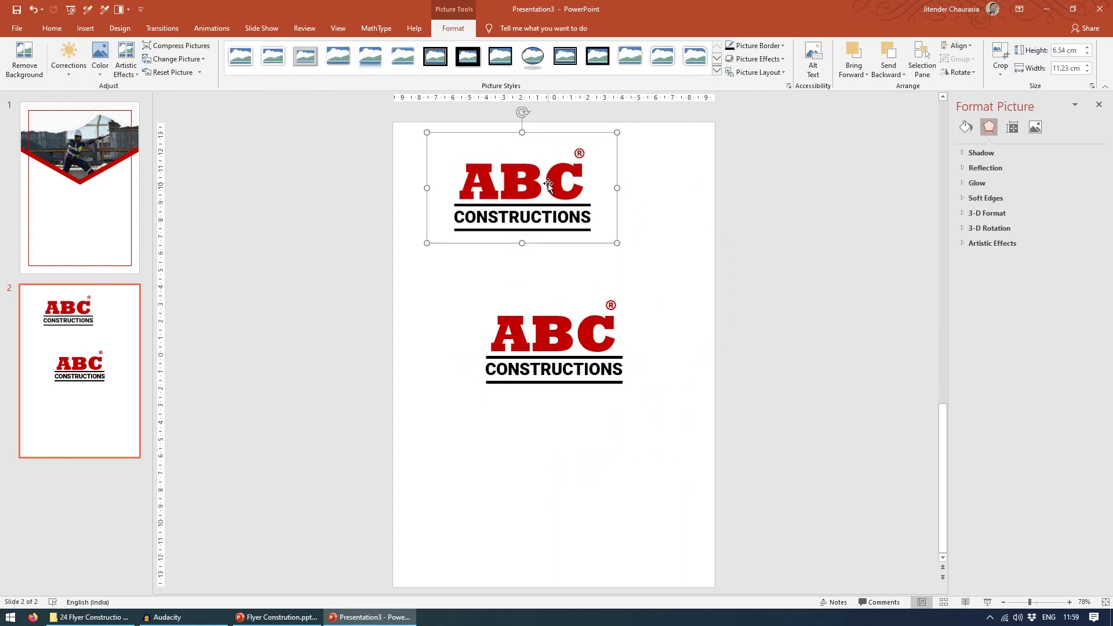
Move the logo picture to slide 1, scaled down inside the lower-left corner of the red frame
{"action": "key", "text": "ctrl+x"}
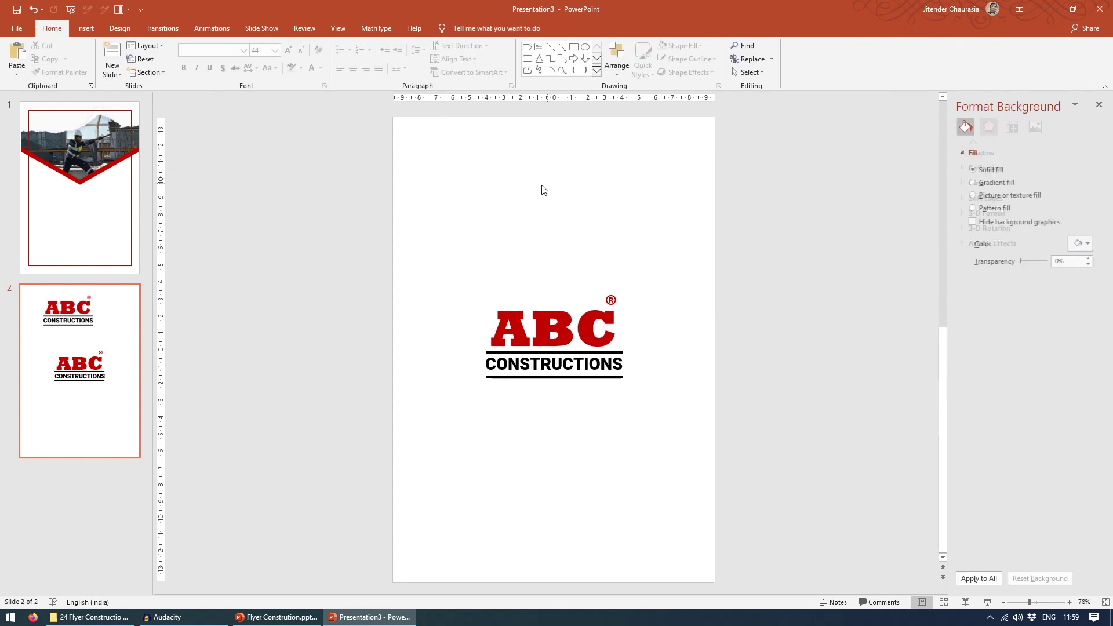
{"action": "left_click", "coordinate": [92, 199]}
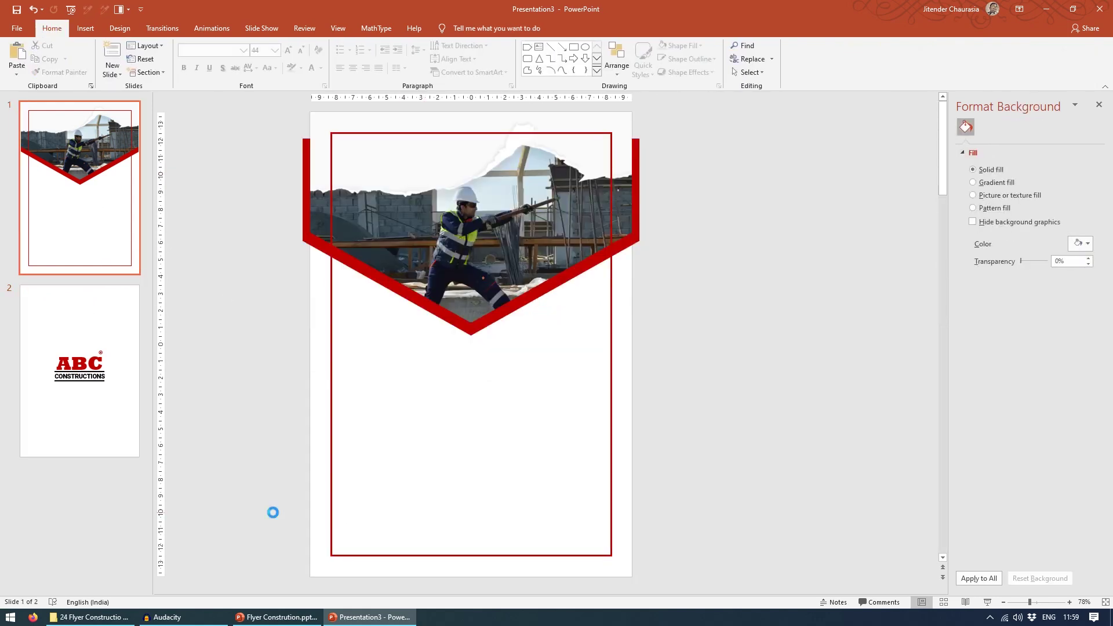
{"action": "key", "text": "ctrl+v"}
{"action": "left_click_drag", "start_coordinate": [512, 123], "coordinate": [375, 527]}
{"action": "left_click", "coordinate": [841, 514]}
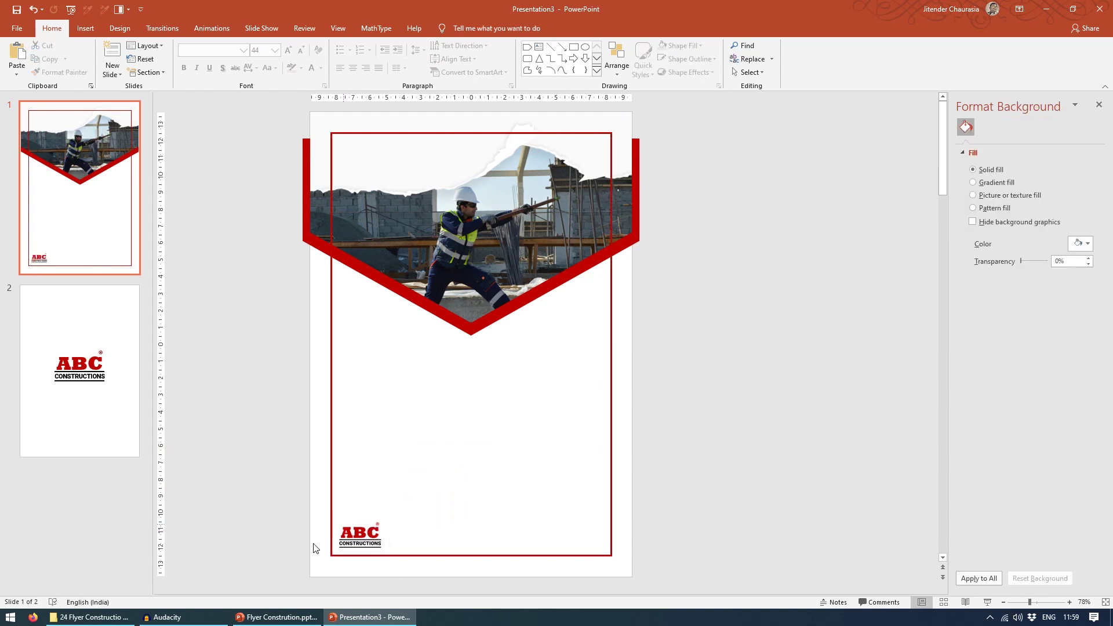
Copy the headline and website text boxes from the reference flyer Flyer Constrution.pptx and paste them onto slide 1 of Presentation3
{"action": "left_click", "coordinate": [277, 617]}
{"action": "scroll", "coordinate": [512, 333], "scroll_direction": "up", "scroll_amount": 3}
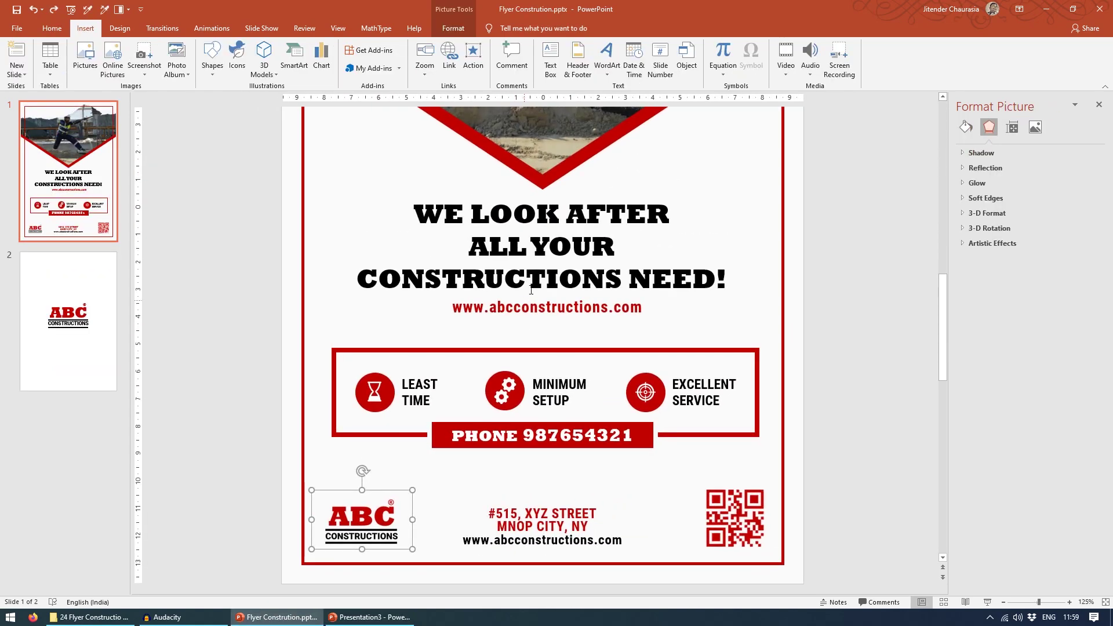
{"action": "left_click", "coordinate": [531, 290]}
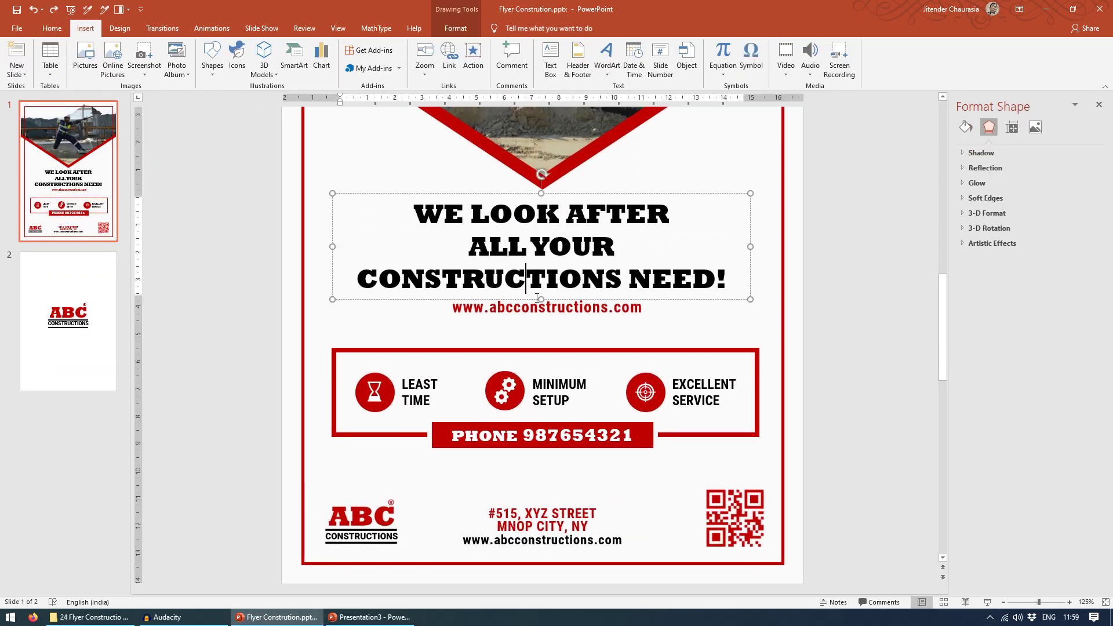
{"action": "left_click", "coordinate": [881, 329]}
{"action": "left_click", "coordinate": [620, 246]}
{"action": "left_click", "coordinate": [593, 309], "text": "shift"}
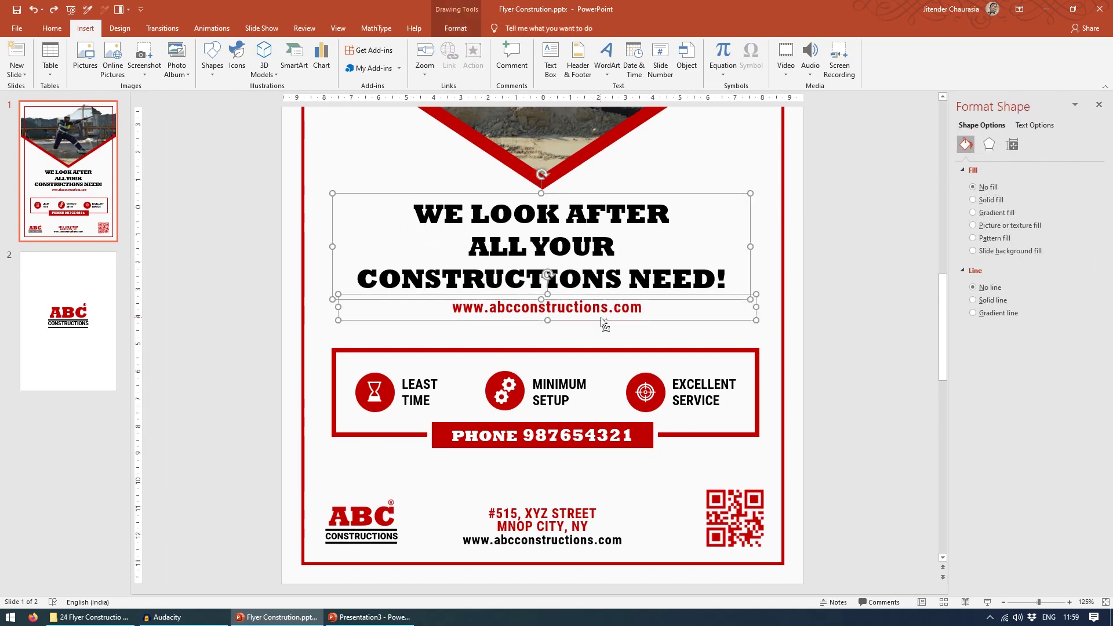
{"action": "key", "text": "alt+Tab"}
{"action": "left_click", "coordinate": [329, 388]}
{"action": "left_click", "coordinate": [238, 390]}
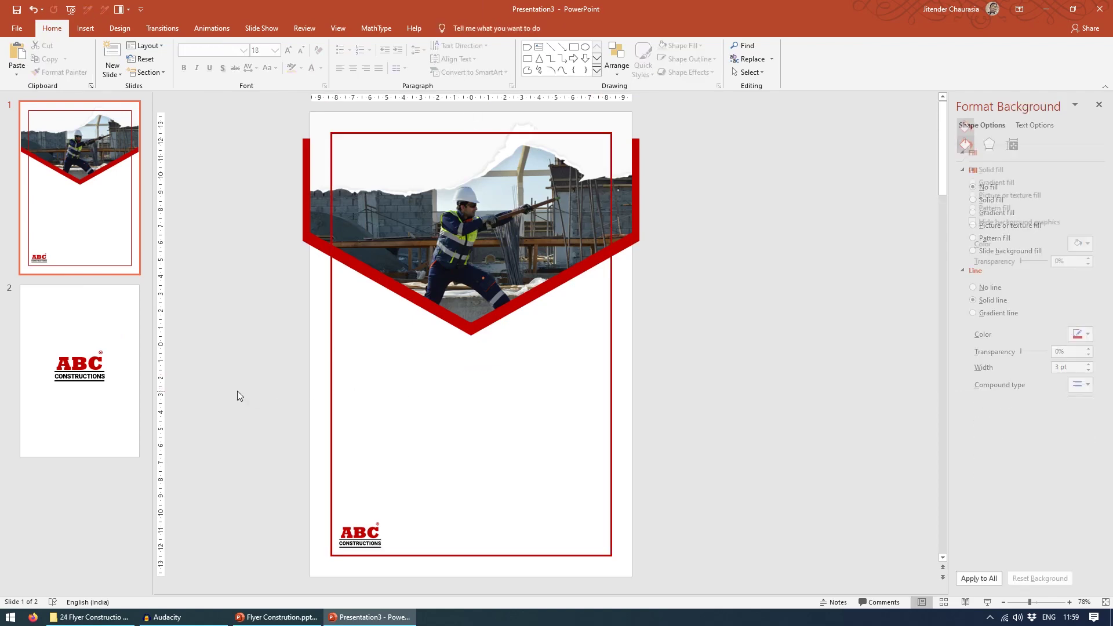
{"action": "key", "text": "ctrl+v"}
Copy the address and website text block from the reference flyer to slide 1 and nudge it slightly up beside the logo
{"action": "key", "text": "alt+Tab"}
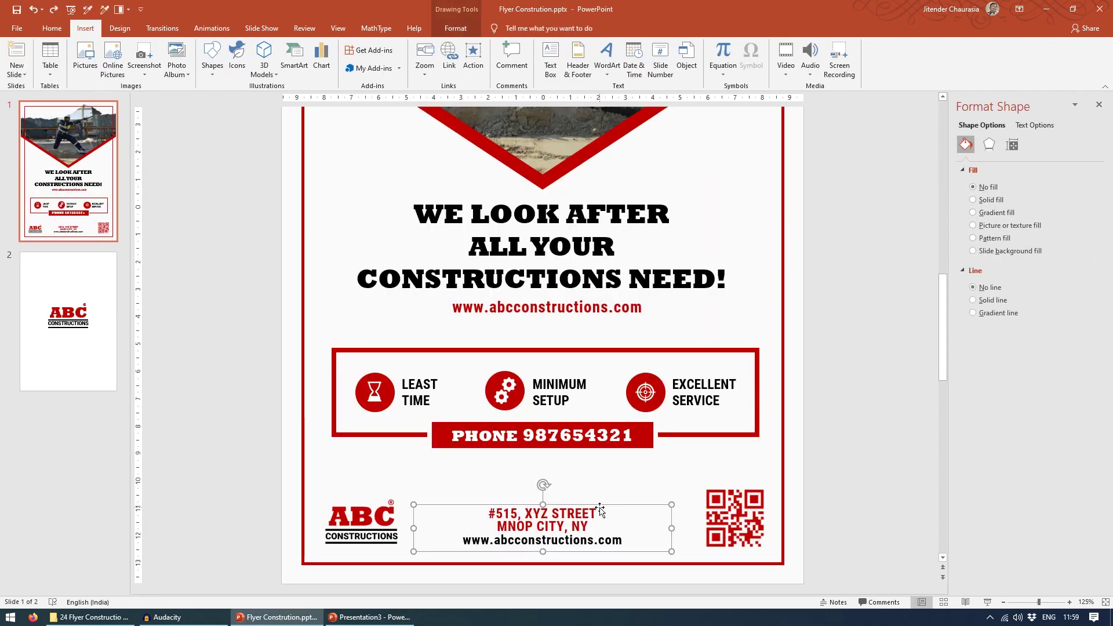
{"action": "key", "text": "alt+Tab"}
{"action": "key", "text": "ctrl+v"}
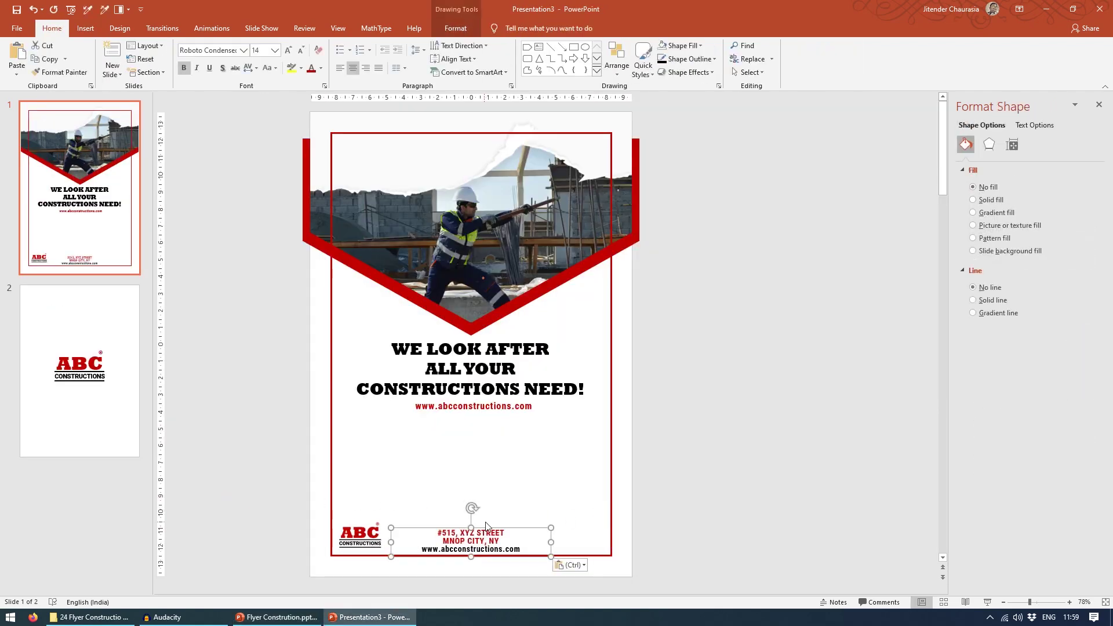
{"action": "left_click_drag", "start_coordinate": [488, 523], "coordinate": [489, 519]}
Check the QR code in the reference flyer, then search the web in Firefox for a QR code generator and open the-qrcode-generator.com
{"action": "key", "text": "alt+Tab"}
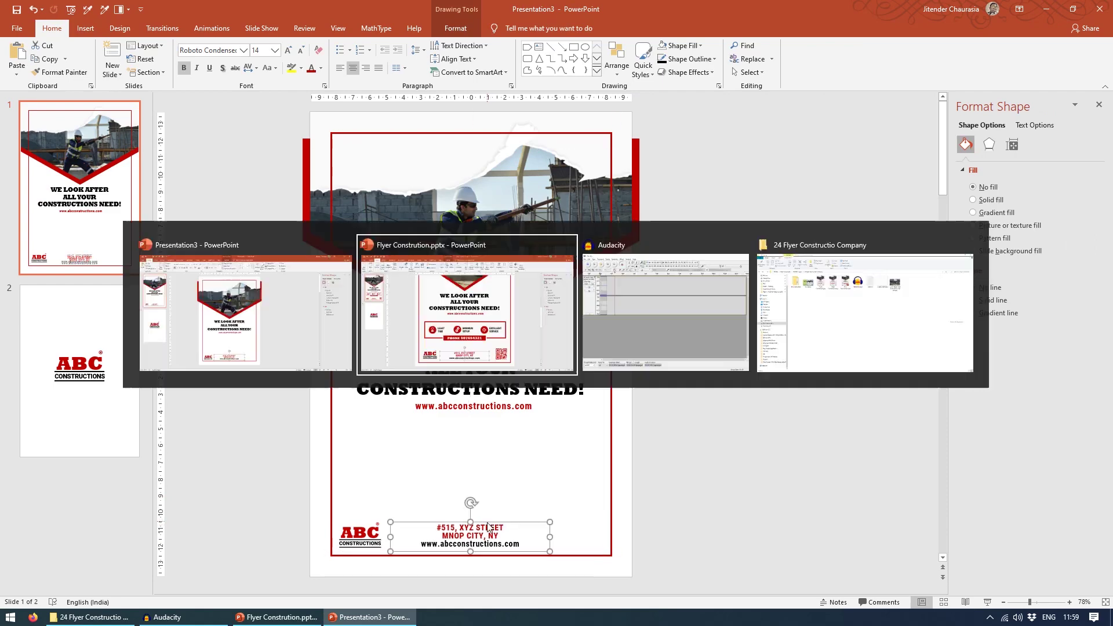
{"action": "left_click", "coordinate": [743, 517]}
{"action": "left_click", "coordinate": [881, 461]}
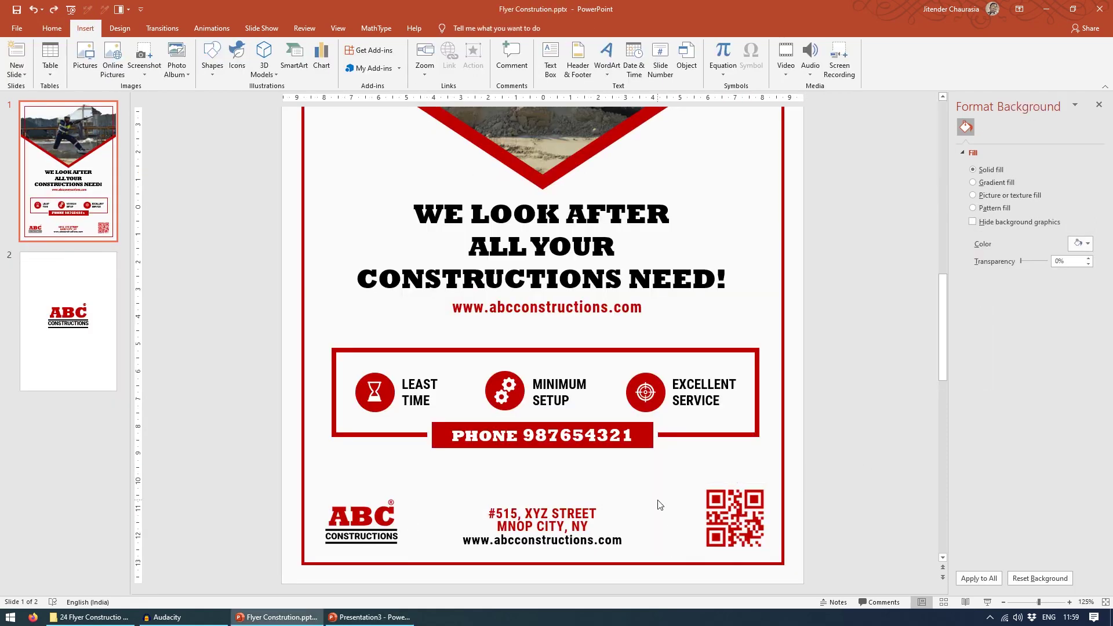
{"action": "left_click", "coordinate": [722, 519]}
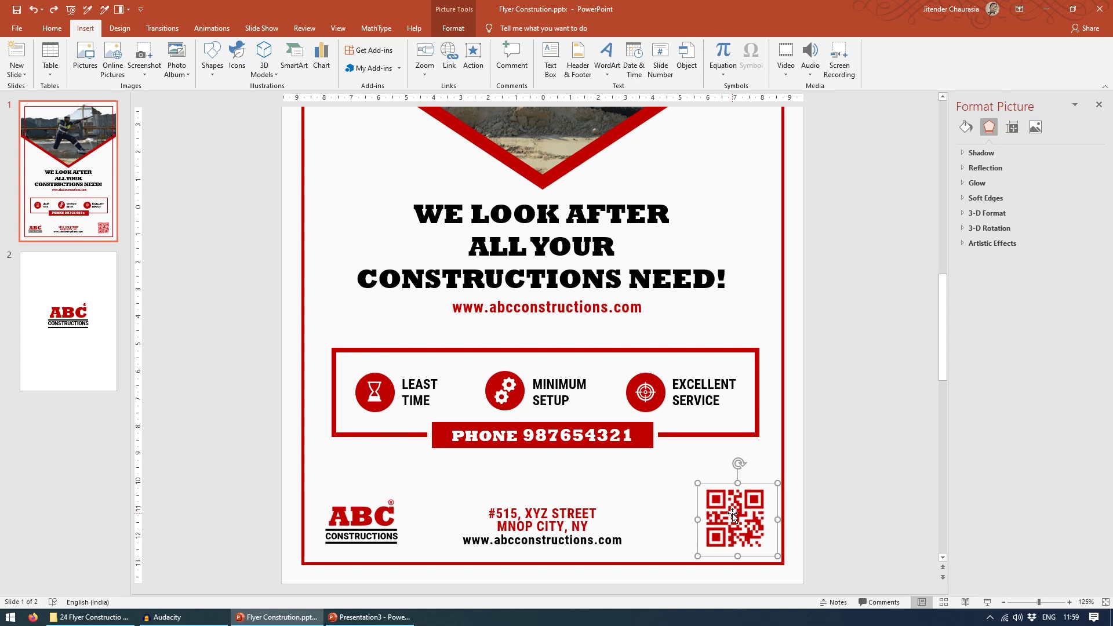
{"action": "left_click", "coordinate": [36, 623]}
{"action": "left_click", "coordinate": [386, 107]}
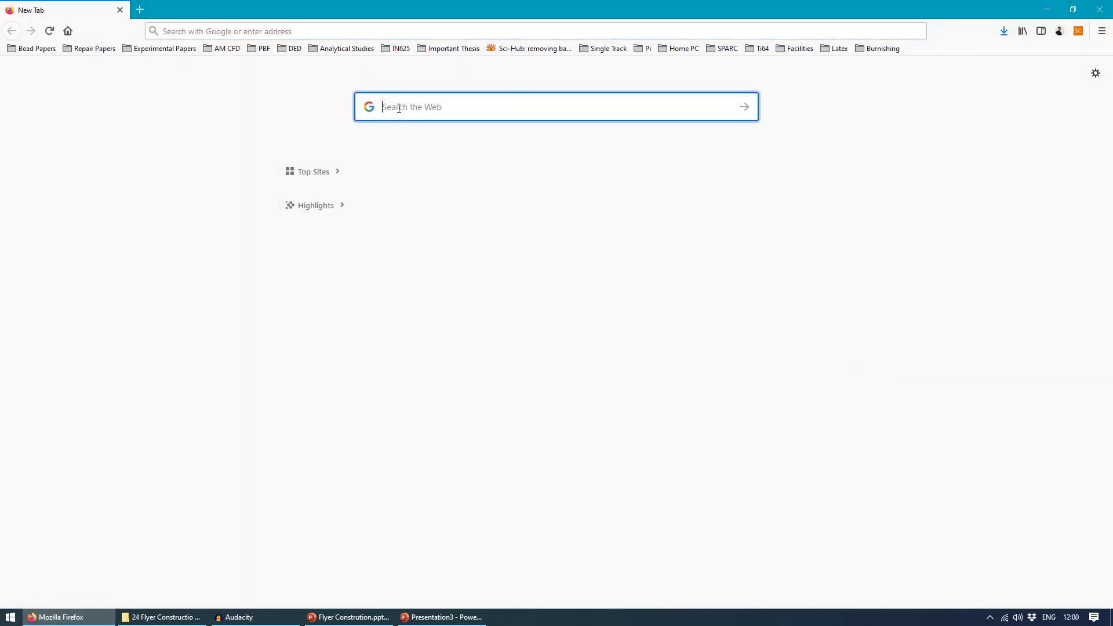
{"action": "type", "text": "QR "}
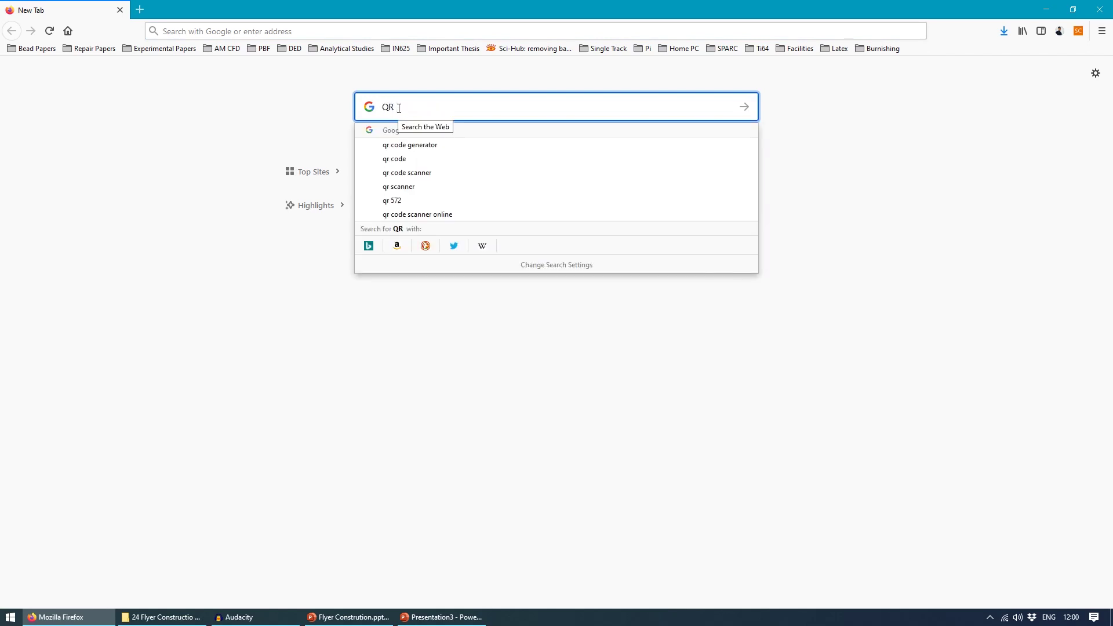
{"action": "type", "text": "Code"}
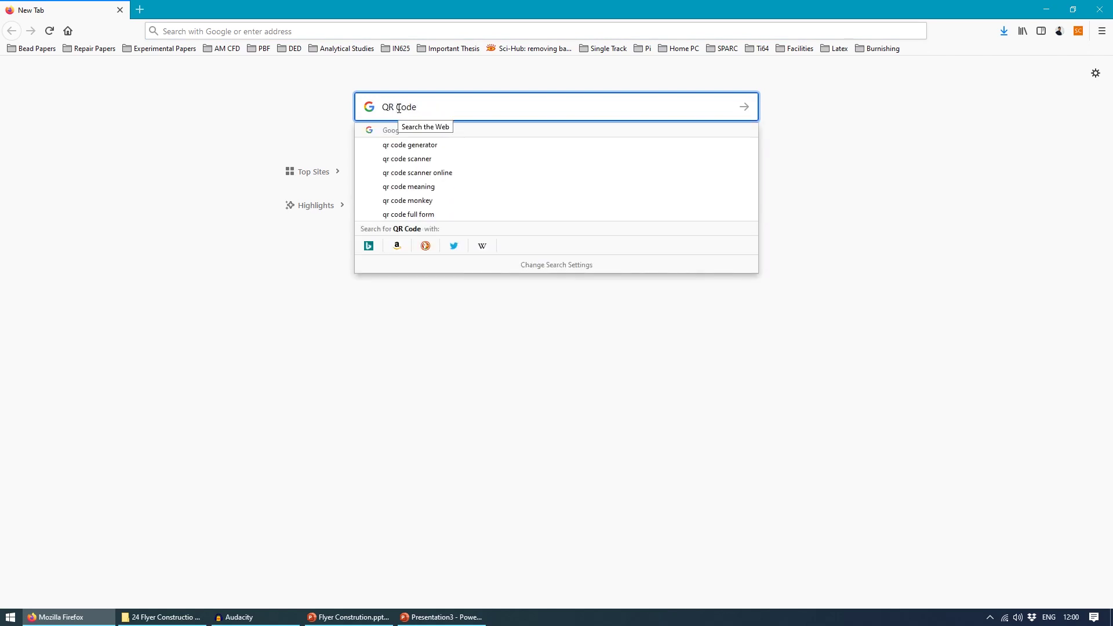
{"action": "key", "text": "Down"}
{"action": "key", "text": "Return"}
{"action": "left_click", "coordinate": [185, 189]}
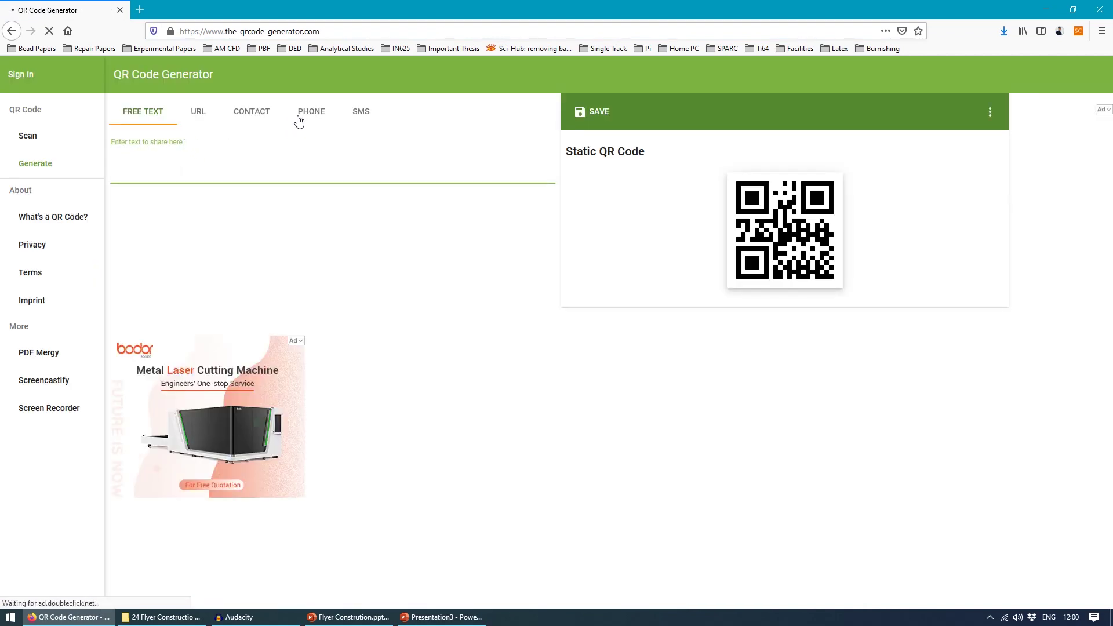
{"action": "left_click", "coordinate": [198, 113]}
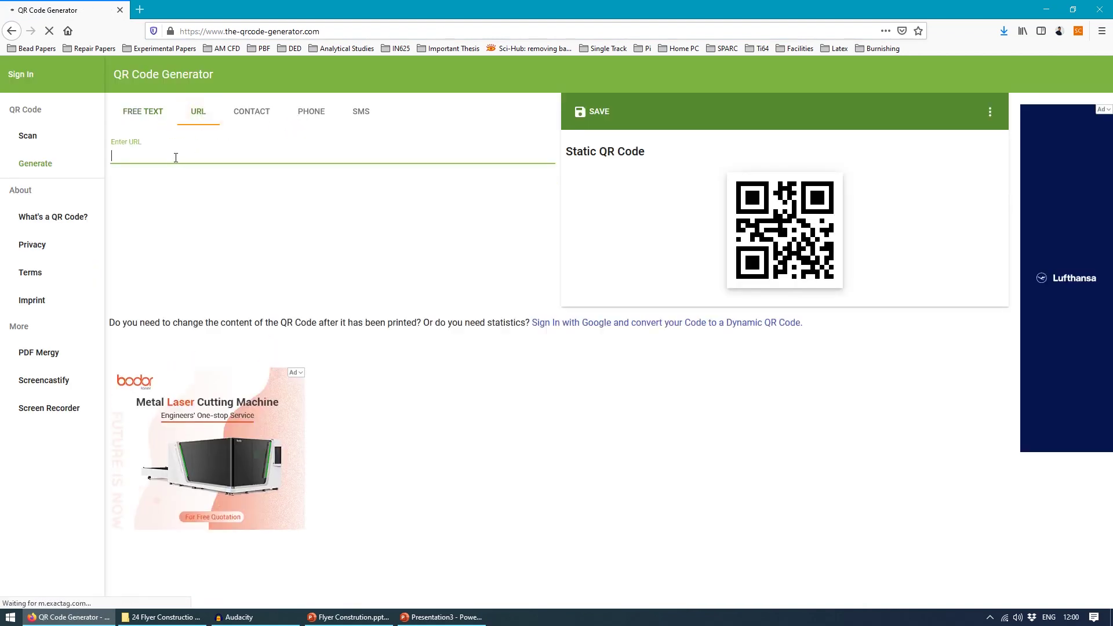
{"action": "left_click", "coordinate": [244, 113]}
{"action": "left_click", "coordinate": [192, 114]}
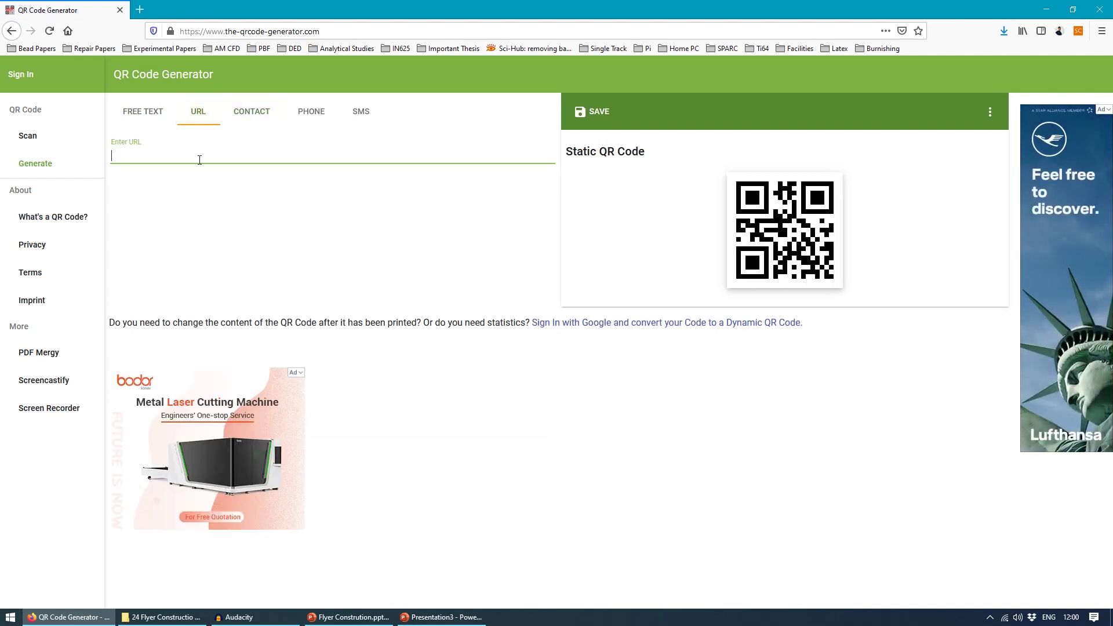
{"action": "type", "text": "www."}
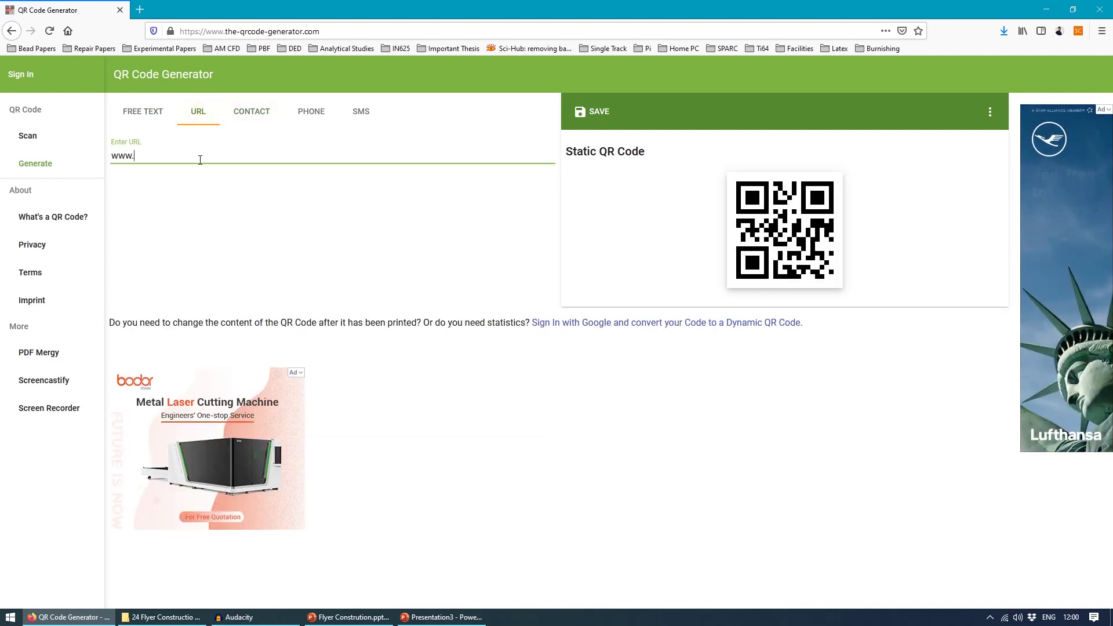
{"action": "type", "text": "abc.com"}
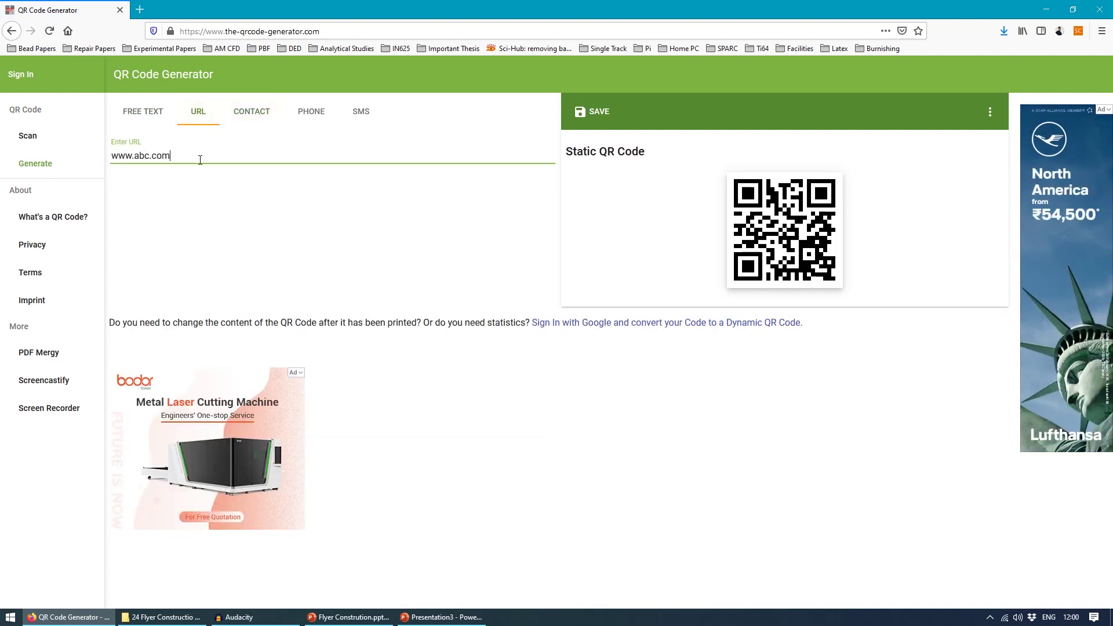
Save the QR code in PNG format as qrcode.png in the 24 Flyer Constructio Company folder
{"action": "left_click", "coordinate": [603, 112]}
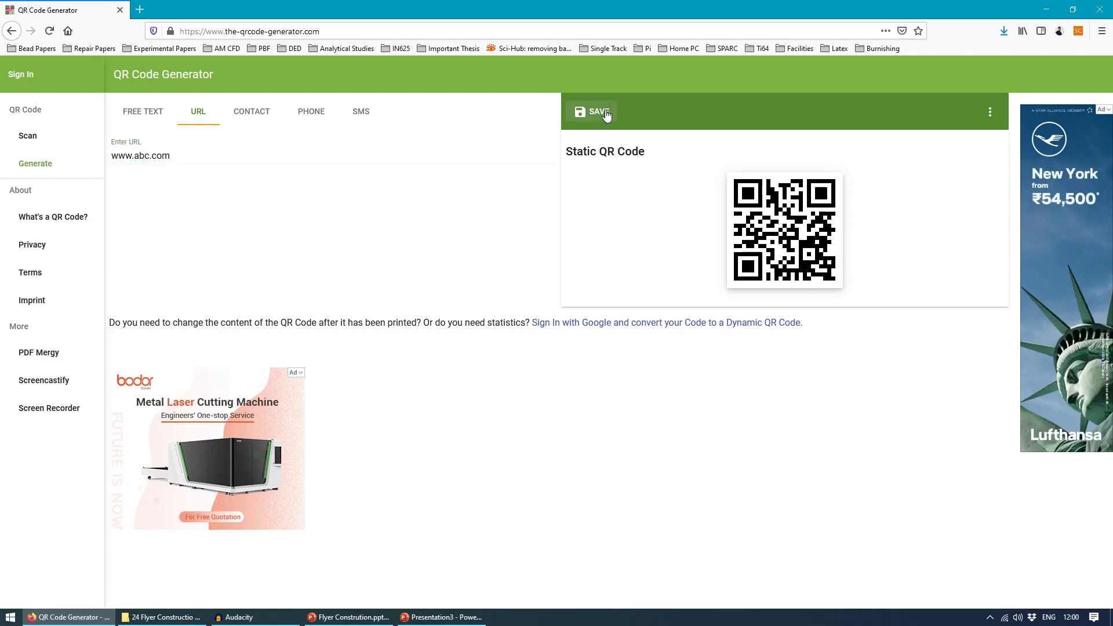
{"action": "left_click", "coordinate": [502, 372]}
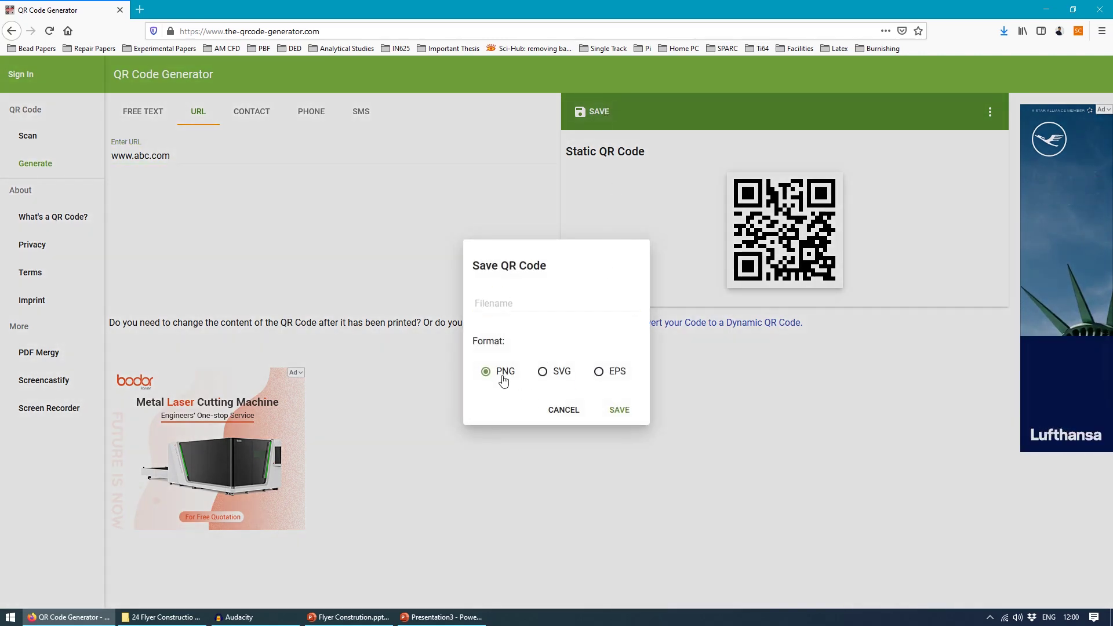
{"action": "left_click", "coordinate": [619, 410]}
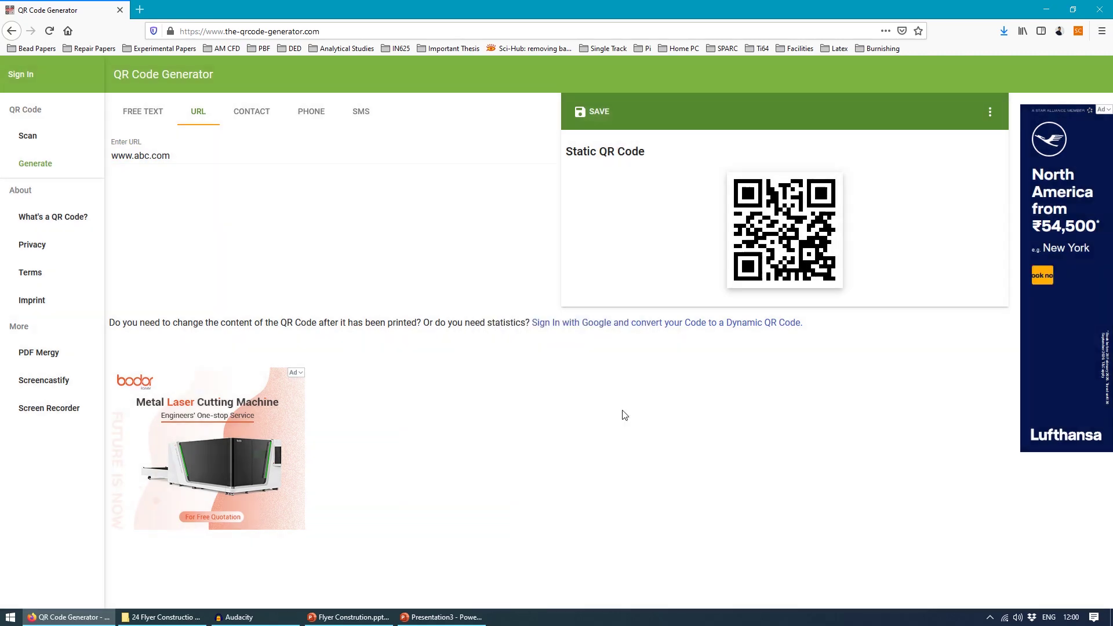
{"action": "left_click", "coordinate": [323, 372]}
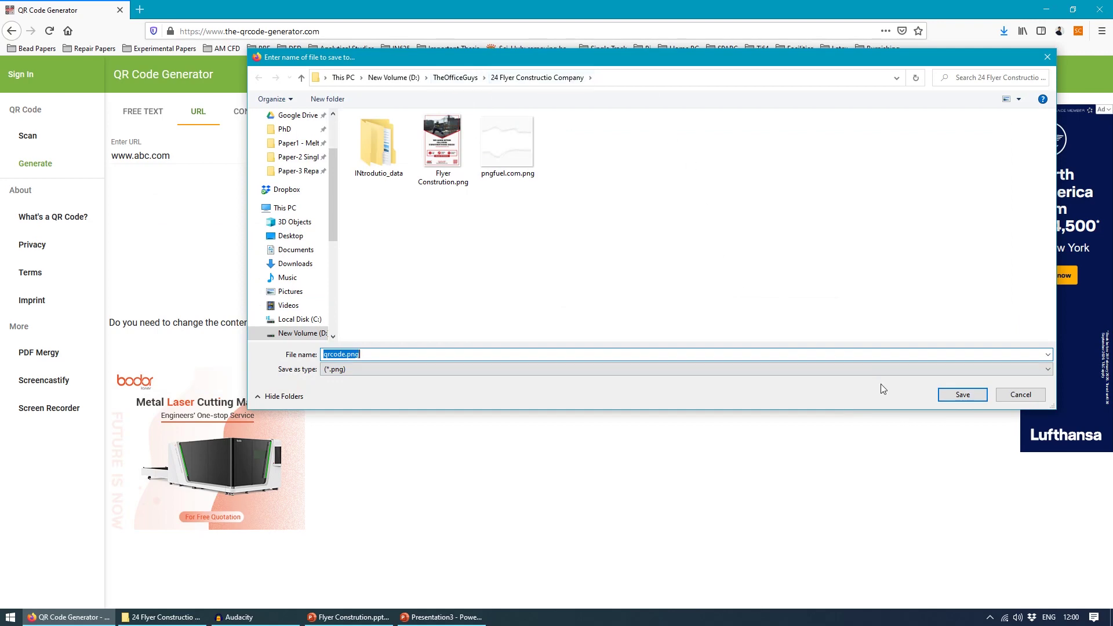
{"action": "left_click", "coordinate": [968, 396]}
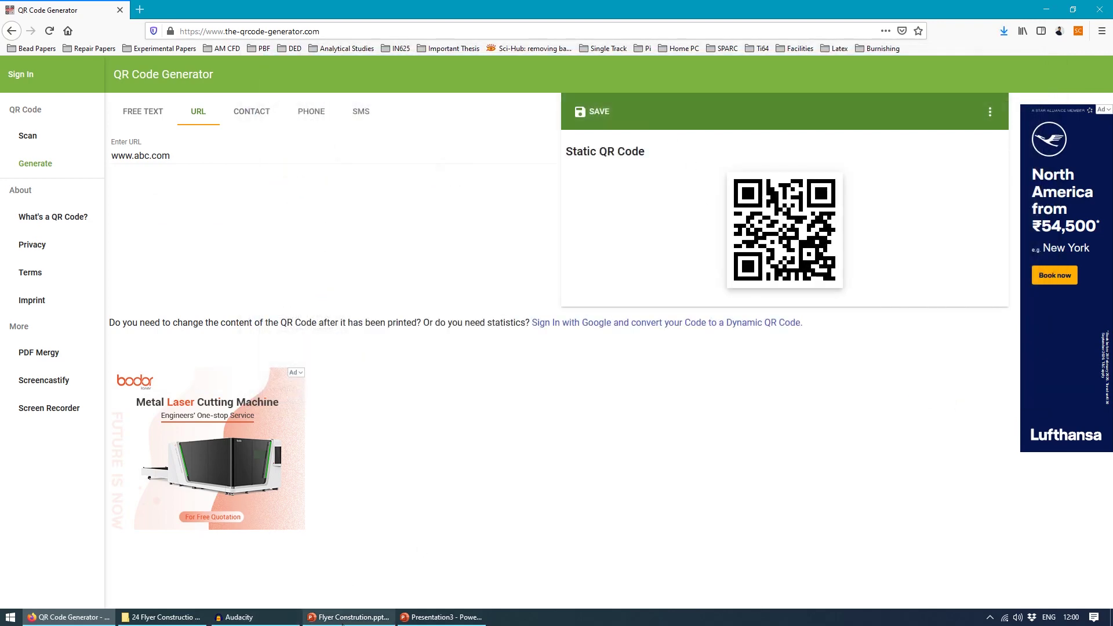
Back in Presentation3, insert qrcode.png on slide 1 and scale it down inside the lower-right corner of the red frame
{"action": "left_click", "coordinate": [406, 619]}
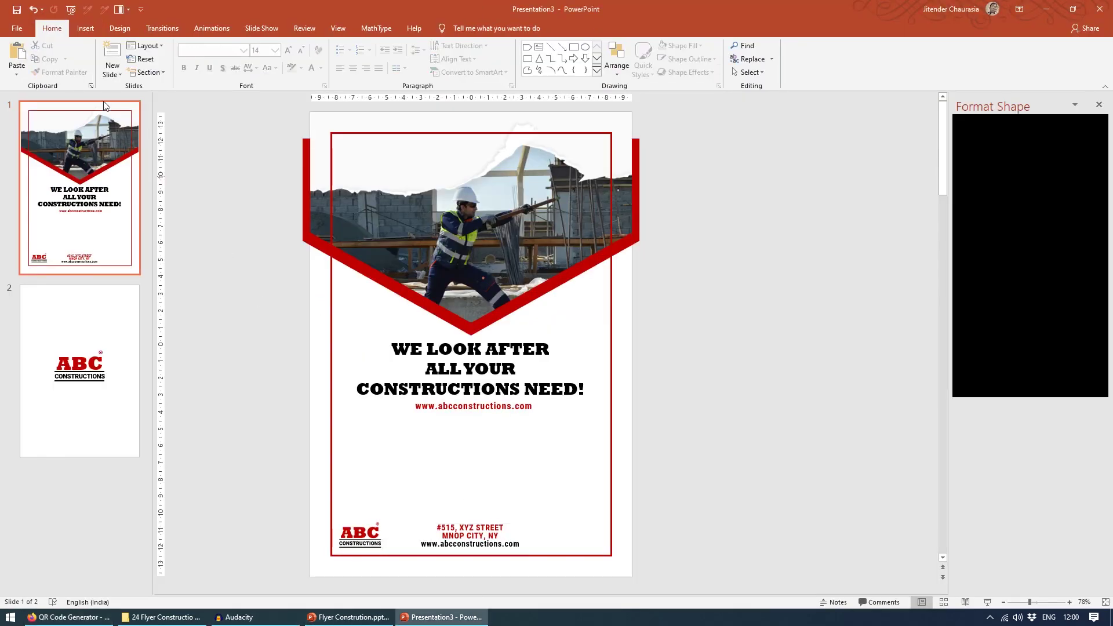
{"action": "left_click", "coordinate": [87, 58]}
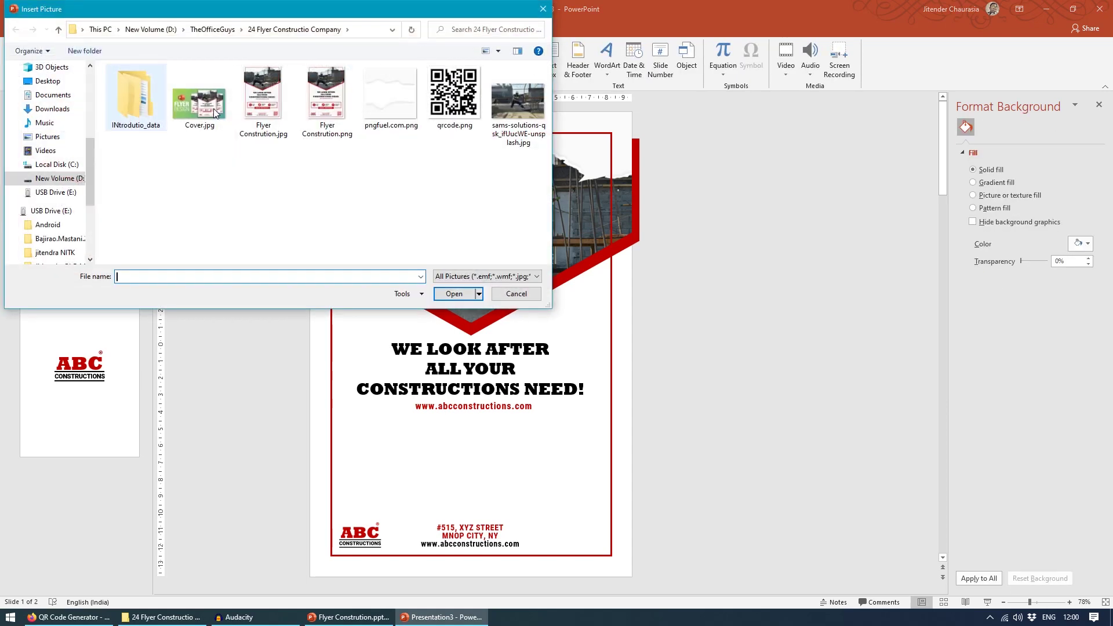
{"action": "left_click", "coordinate": [462, 99]}
{"action": "left_click", "coordinate": [446, 294]}
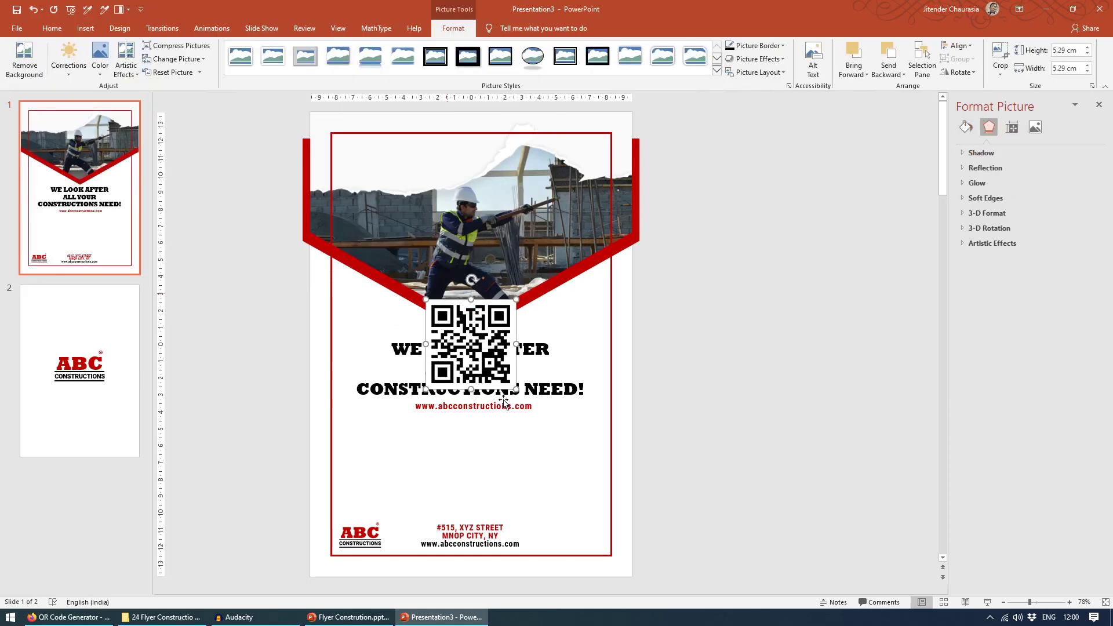
{"action": "left_click_drag", "start_coordinate": [520, 401], "coordinate": [615, 565]}
{"action": "left_click_drag", "start_coordinate": [521, 463], "coordinate": [566, 527]}
{"action": "left_click", "coordinate": [707, 463]}
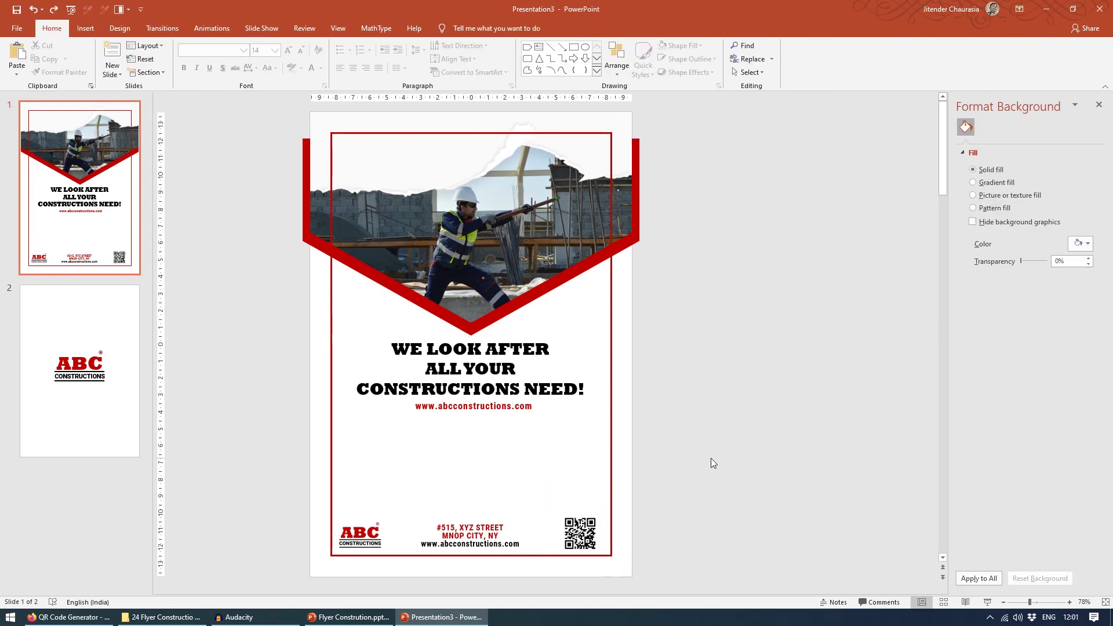
Following the reference flyer, draw a rectangle about 14.46 by 3.6 cm between the website line and the address, centered horizontally on the slide
{"action": "left_click", "coordinate": [348, 617]}
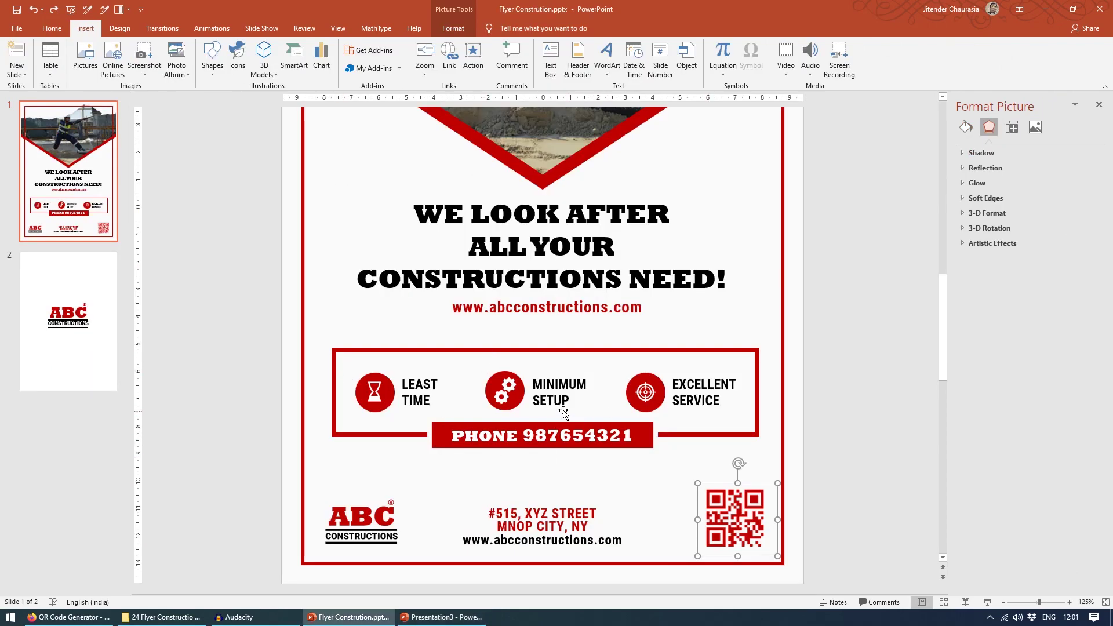
{"action": "key", "text": "alt+Tab"}
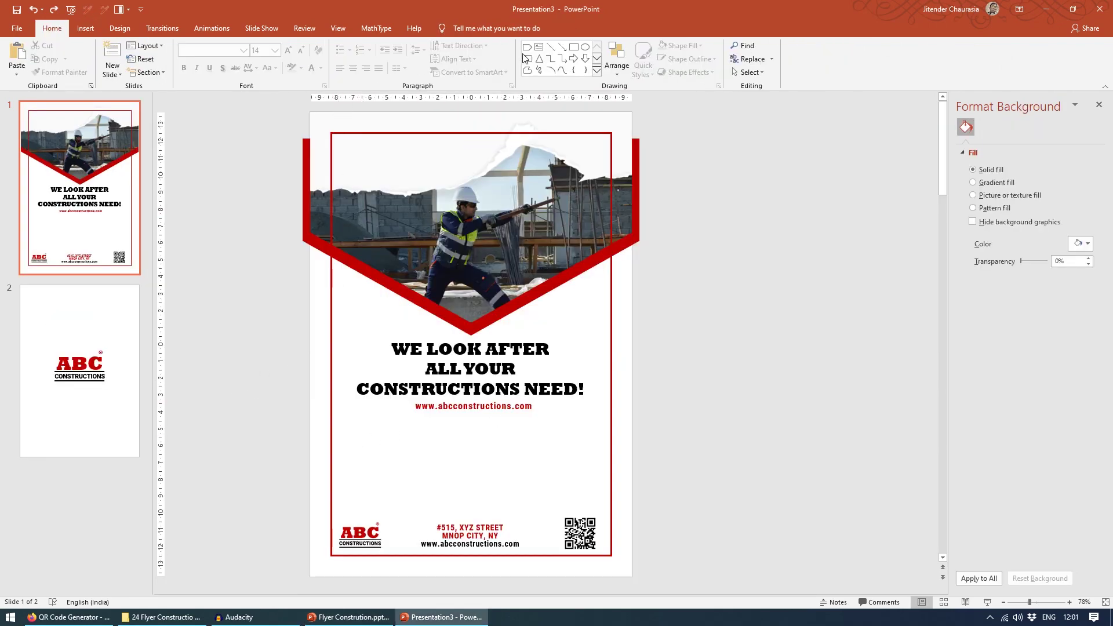
{"action": "left_click", "coordinate": [574, 48]}
{"action": "left_click_drag", "start_coordinate": [348, 432], "coordinate": [593, 493]}
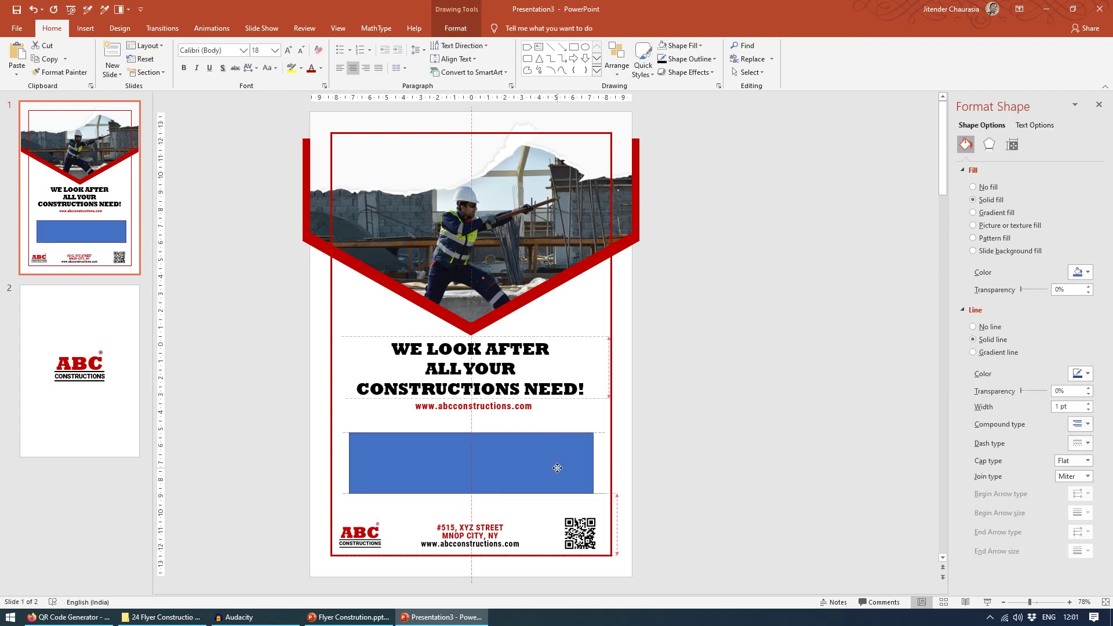
{"action": "left_click_drag", "start_coordinate": [501, 476], "coordinate": [504, 476]}
{"action": "left_click", "coordinate": [456, 28]}
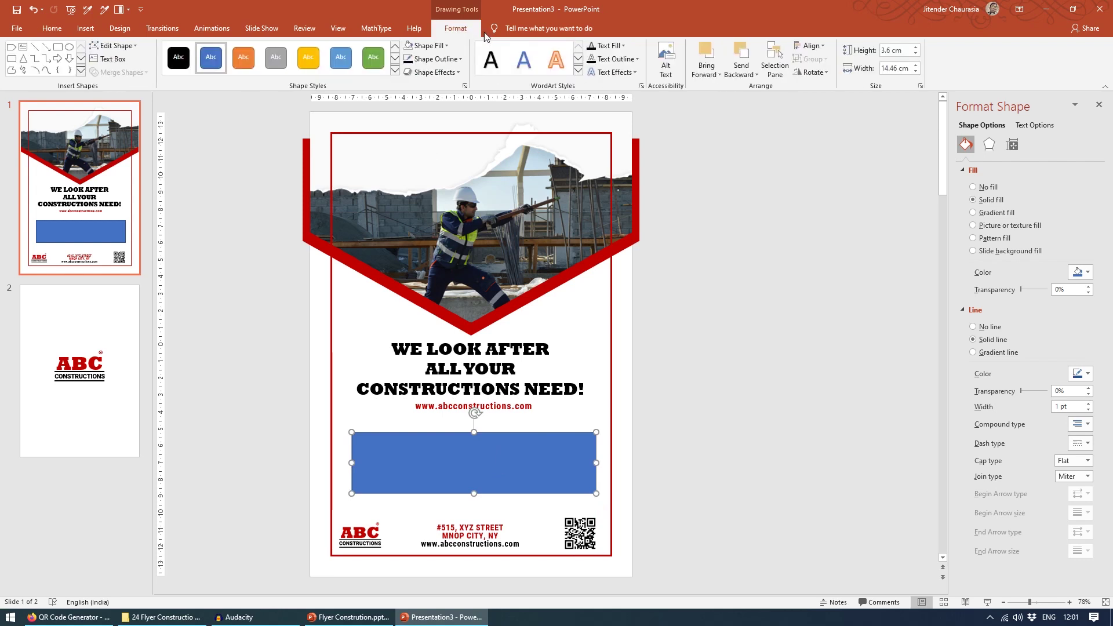
{"action": "left_click", "coordinate": [811, 45]}
{"action": "left_click", "coordinate": [811, 75]}
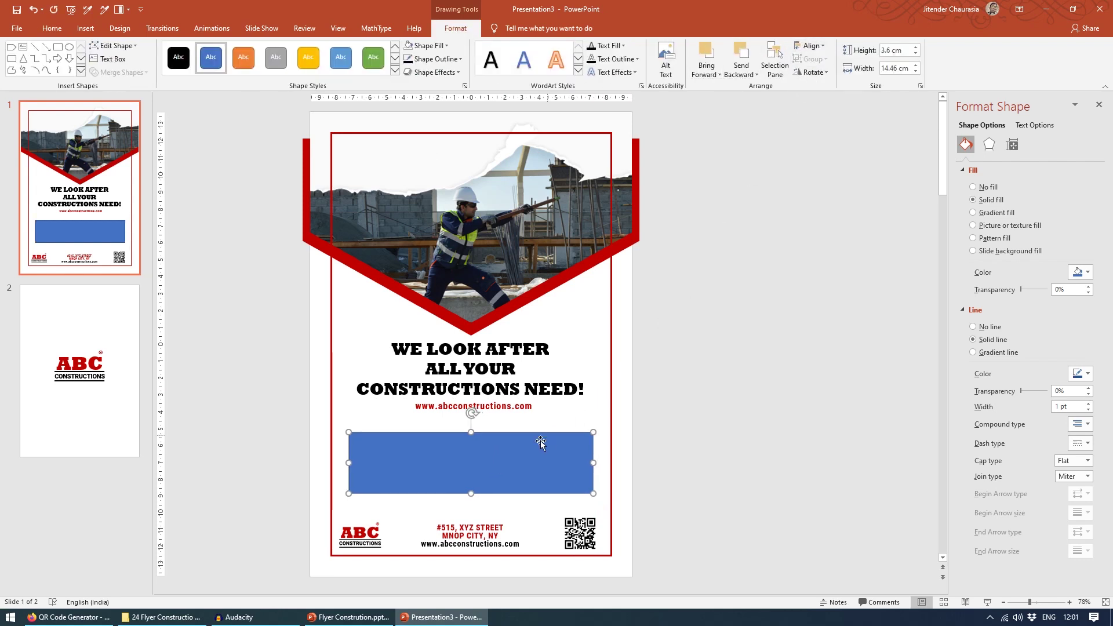
Give the rectangle no fill and a dark red outline with a weight of 3 pt
{"action": "left_click", "coordinate": [429, 46]}
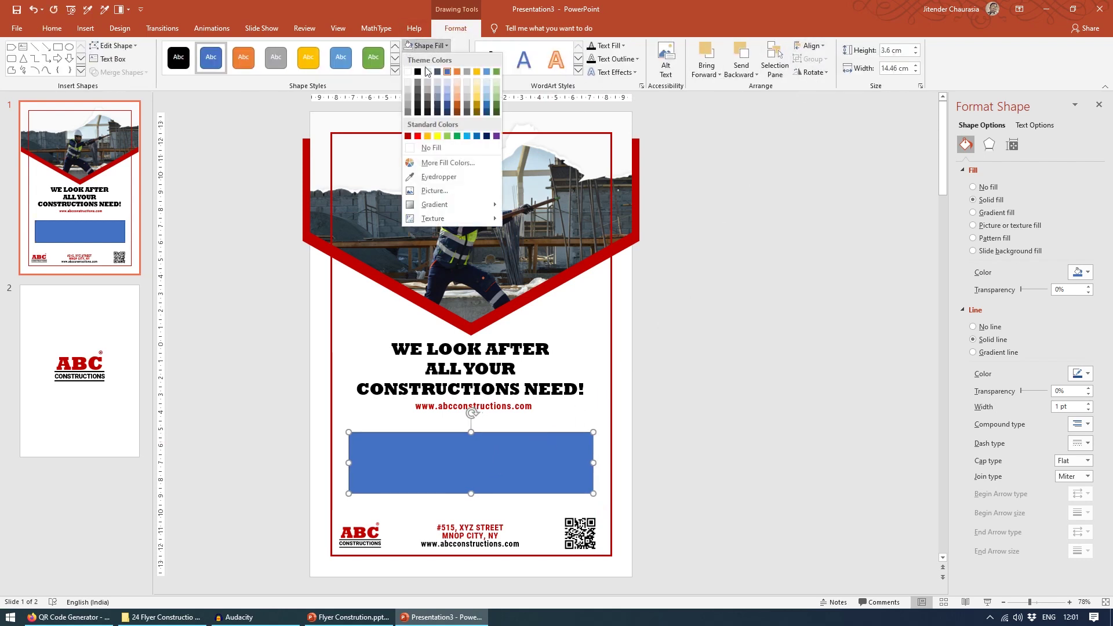
{"action": "left_click", "coordinate": [429, 148]}
{"action": "left_click", "coordinate": [435, 59]}
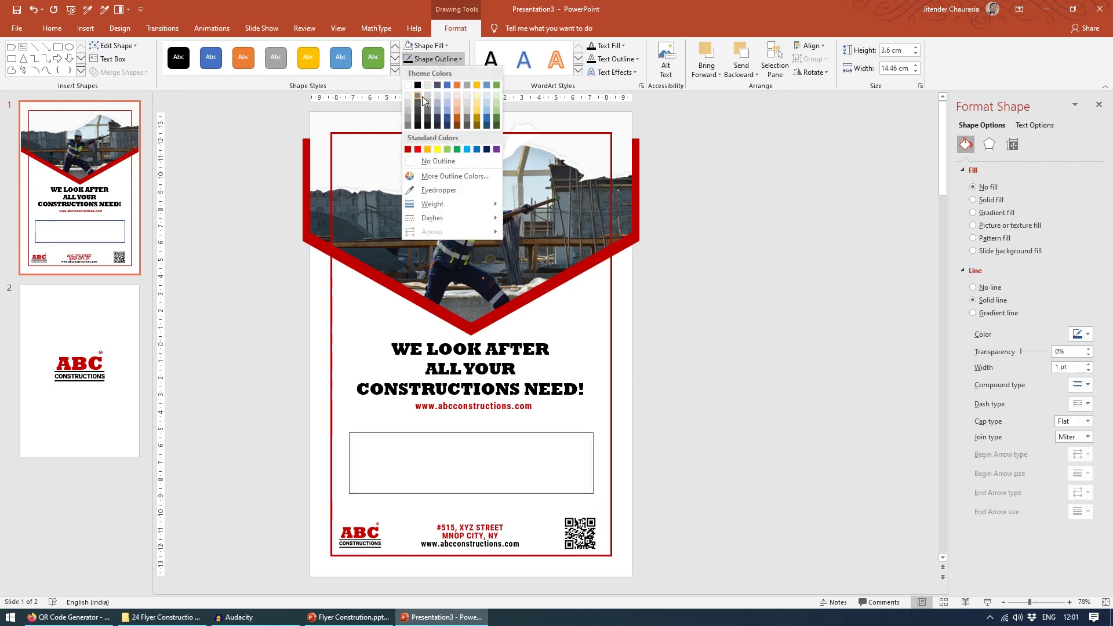
{"action": "left_click", "coordinate": [407, 149]}
{"action": "left_click", "coordinate": [438, 58]}
{"action": "mouse_move", "coordinate": [460, 210]}
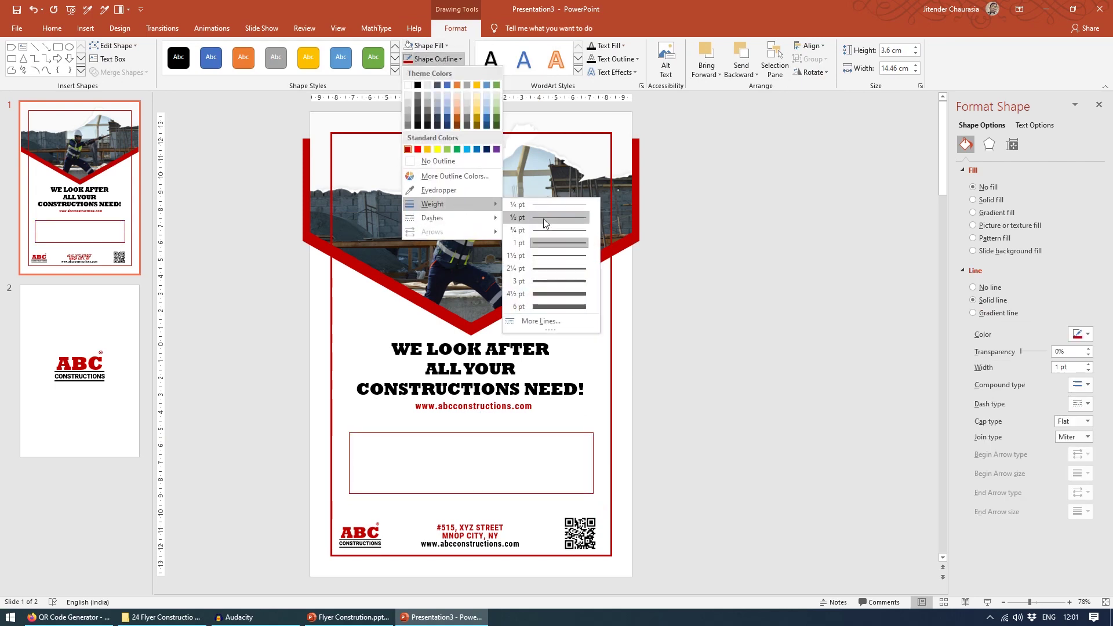
{"action": "left_click", "coordinate": [549, 281]}
{"action": "left_click", "coordinate": [683, 400]}
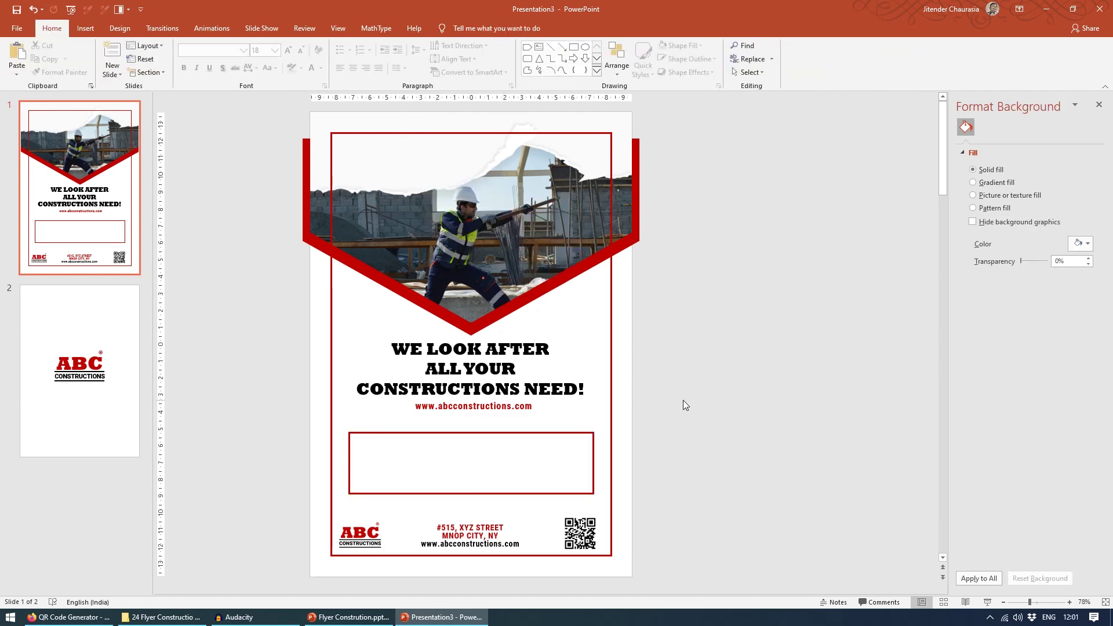
Following the reference flyer, draw a wide, short rectangle overlapping the middle of the outlined box's bottom border
{"action": "key", "text": "alt+Tab"}
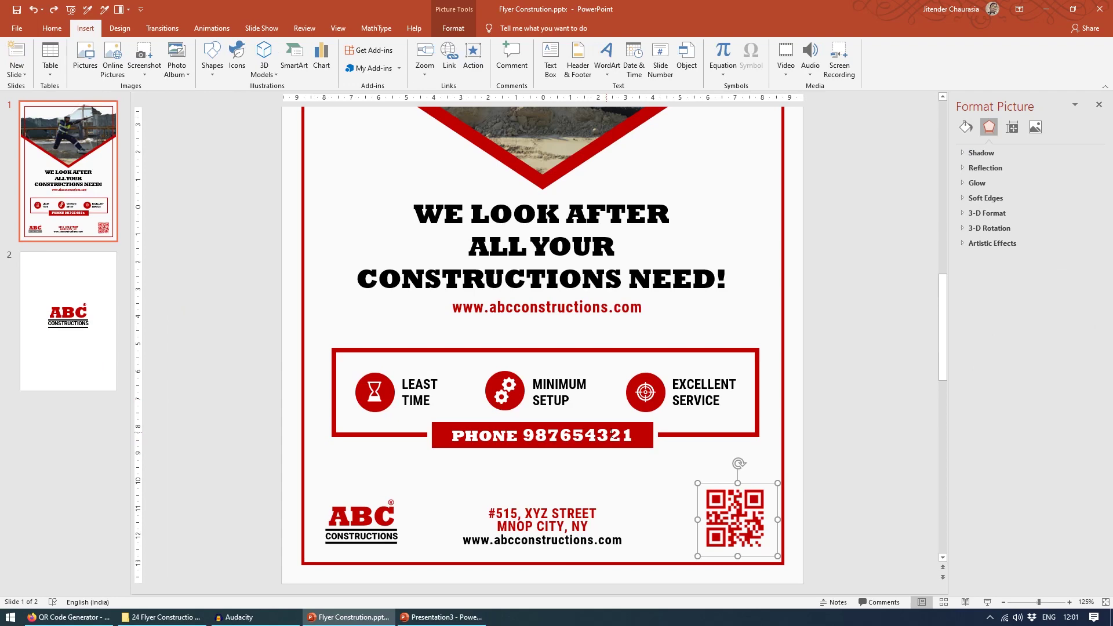
{"action": "key", "text": "alt+Tab"}
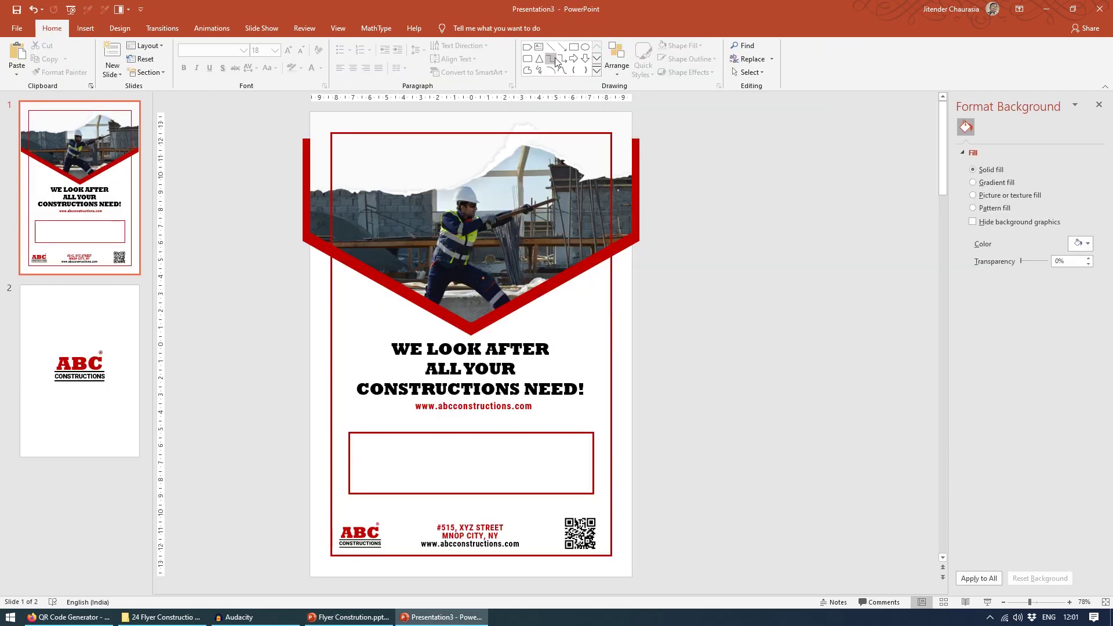
{"action": "left_click", "coordinate": [573, 47]}
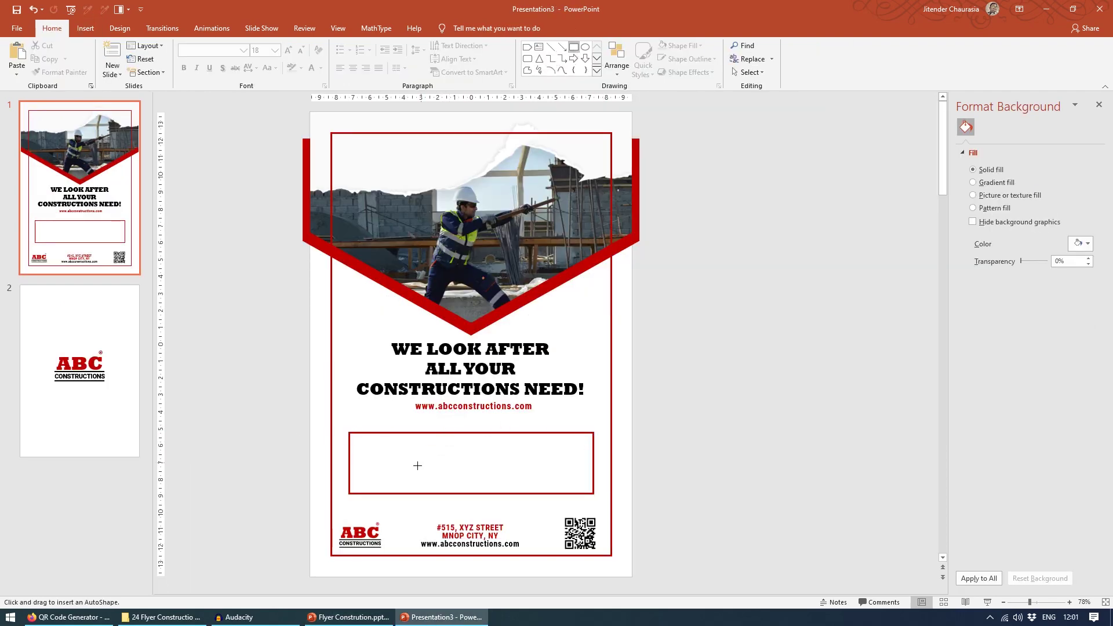
{"action": "left_click_drag", "start_coordinate": [401, 485], "coordinate": [550, 506]}
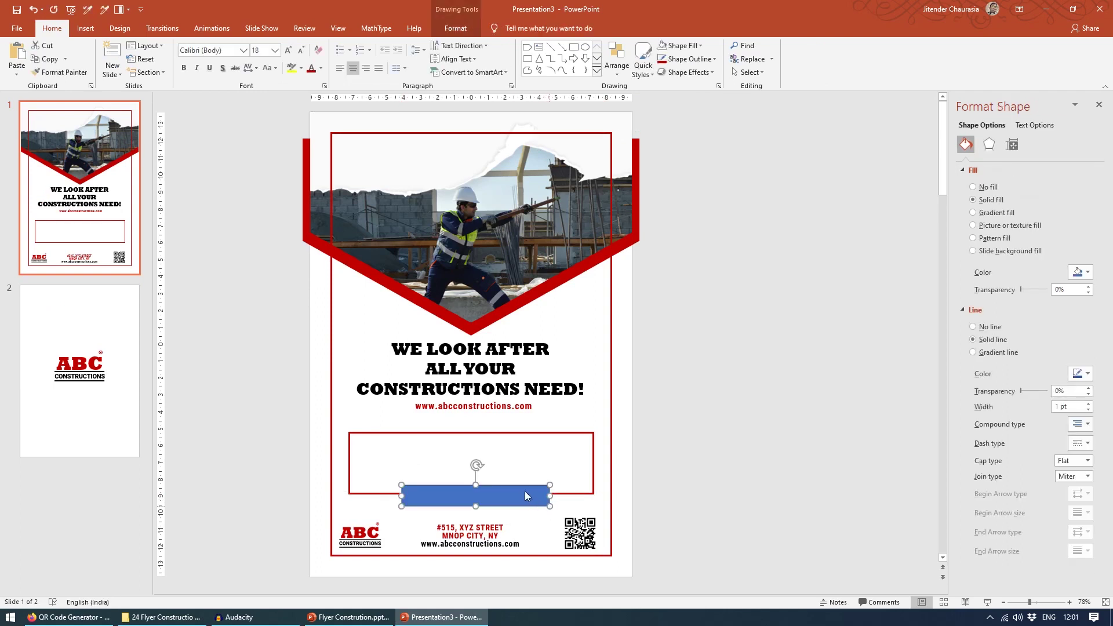
Fill the new rectangle with dark red and give it a white outline with a weight of 6 pt
{"action": "left_click", "coordinate": [683, 60]}
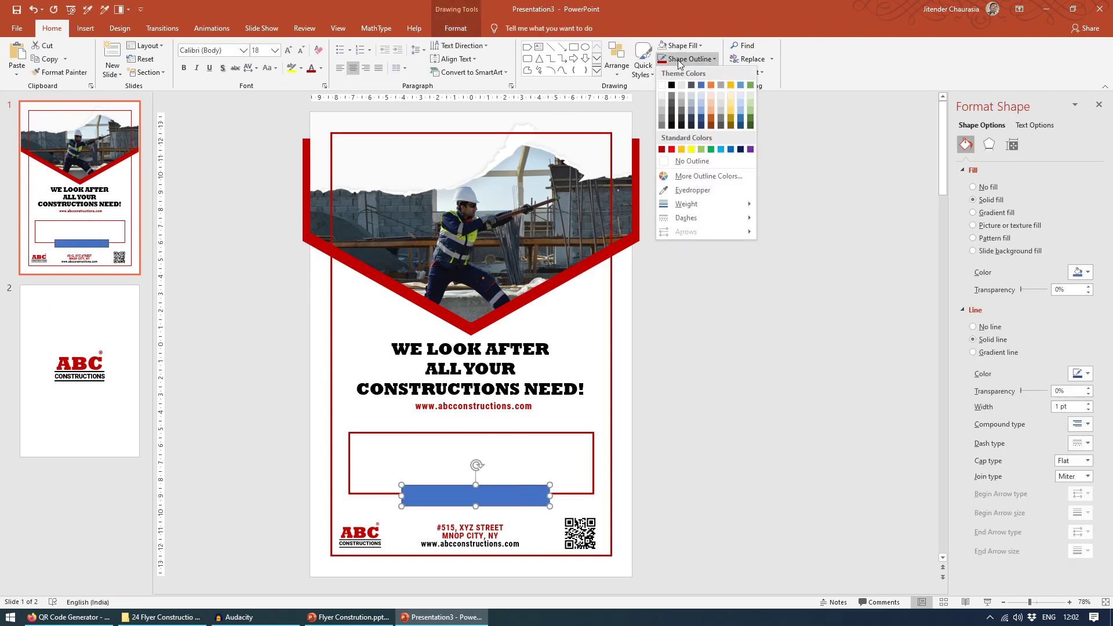
{"action": "left_click", "coordinate": [680, 45]}
{"action": "left_click", "coordinate": [661, 136]}
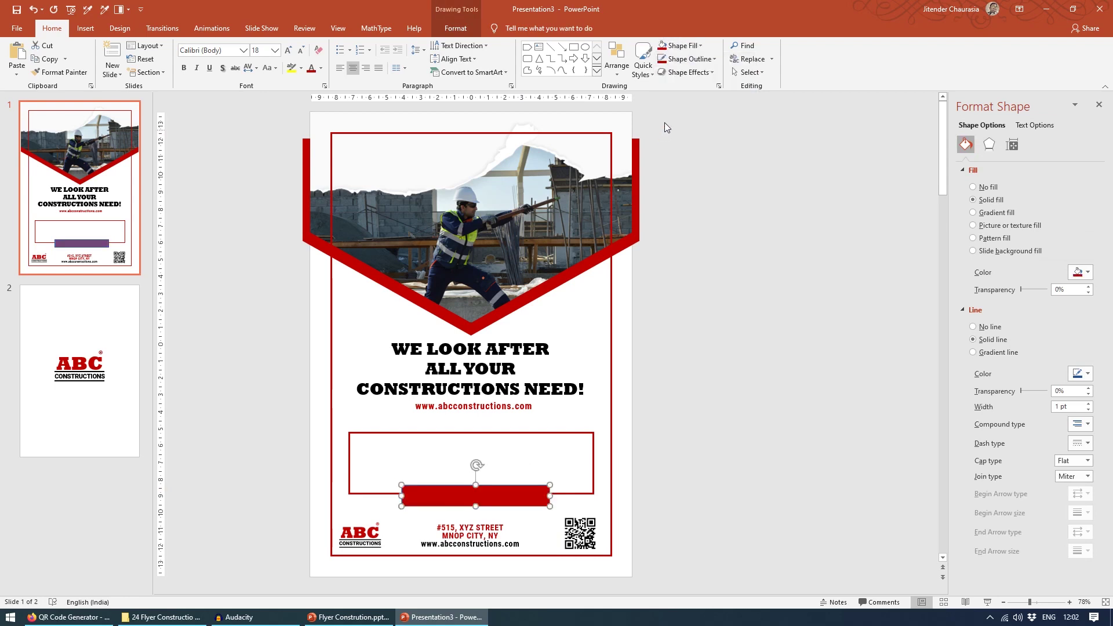
{"action": "left_click", "coordinate": [686, 60]}
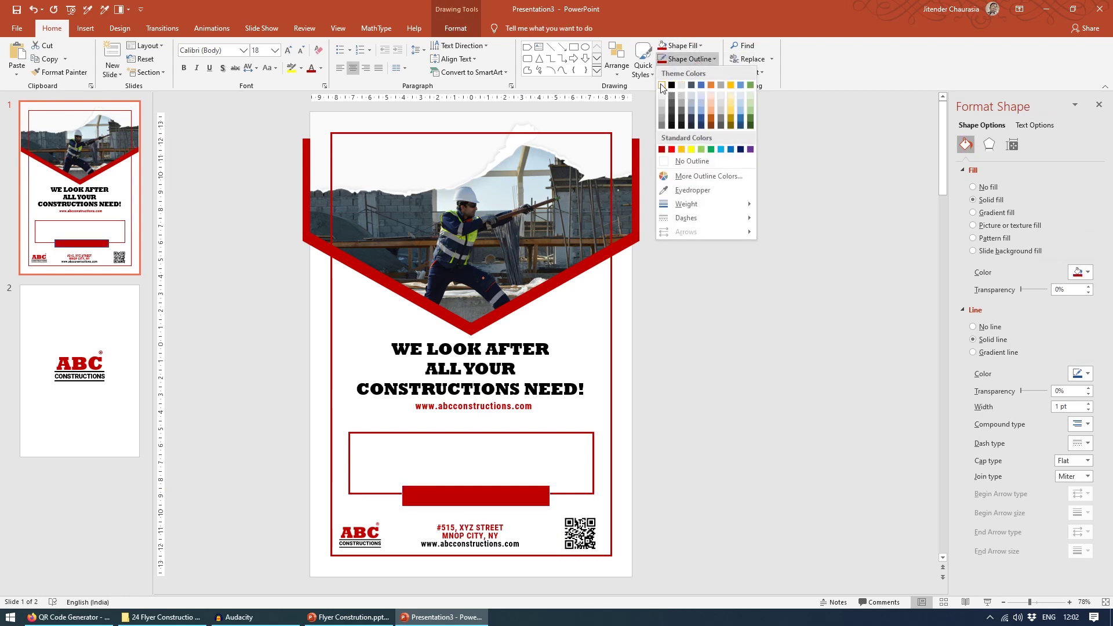
{"action": "left_click", "coordinate": [662, 85]}
{"action": "left_click", "coordinate": [687, 59]}
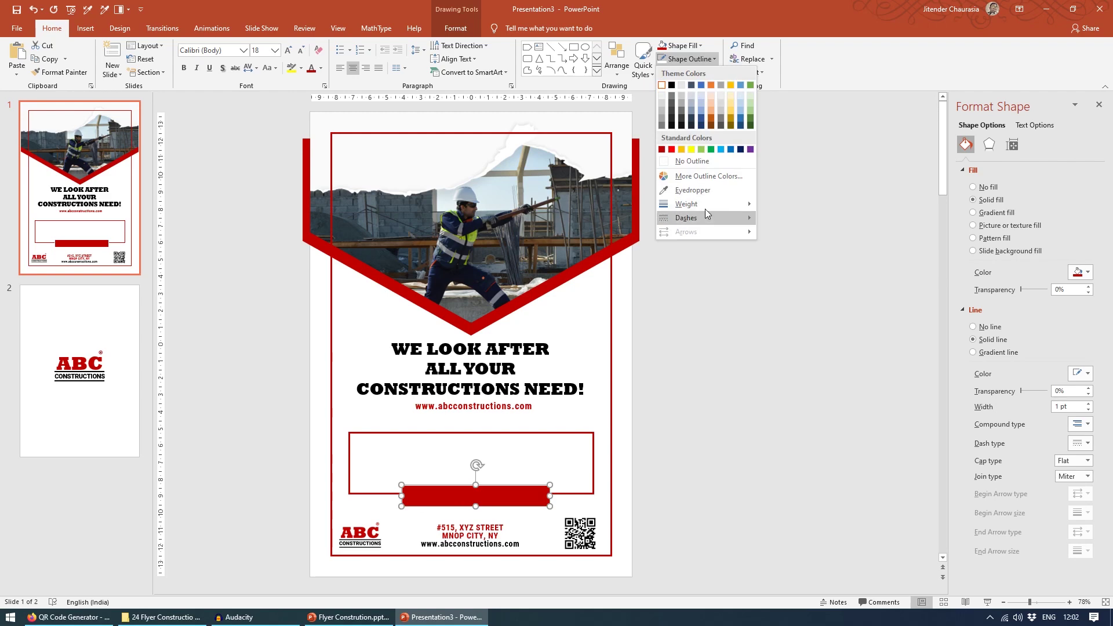
{"action": "mouse_move", "coordinate": [707, 204]}
{"action": "left_click", "coordinate": [811, 307]}
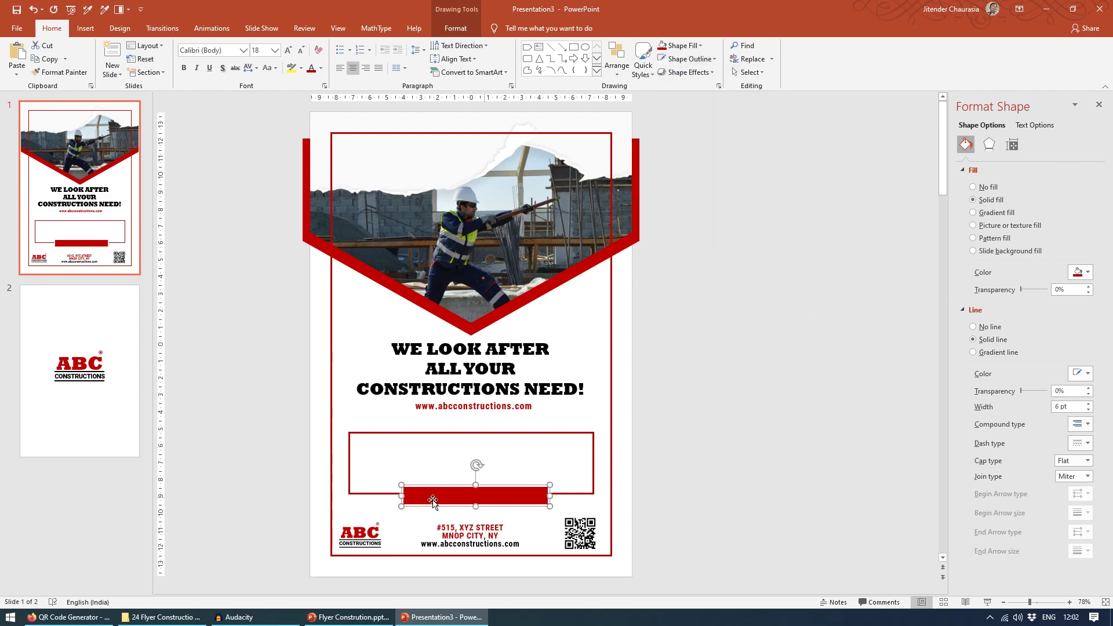
Nudge the red bar slightly up and to the left so it straddles the outlined box's bottom border
{"action": "scroll", "coordinate": [405, 502], "scroll_direction": "up", "scroll_amount": 7}
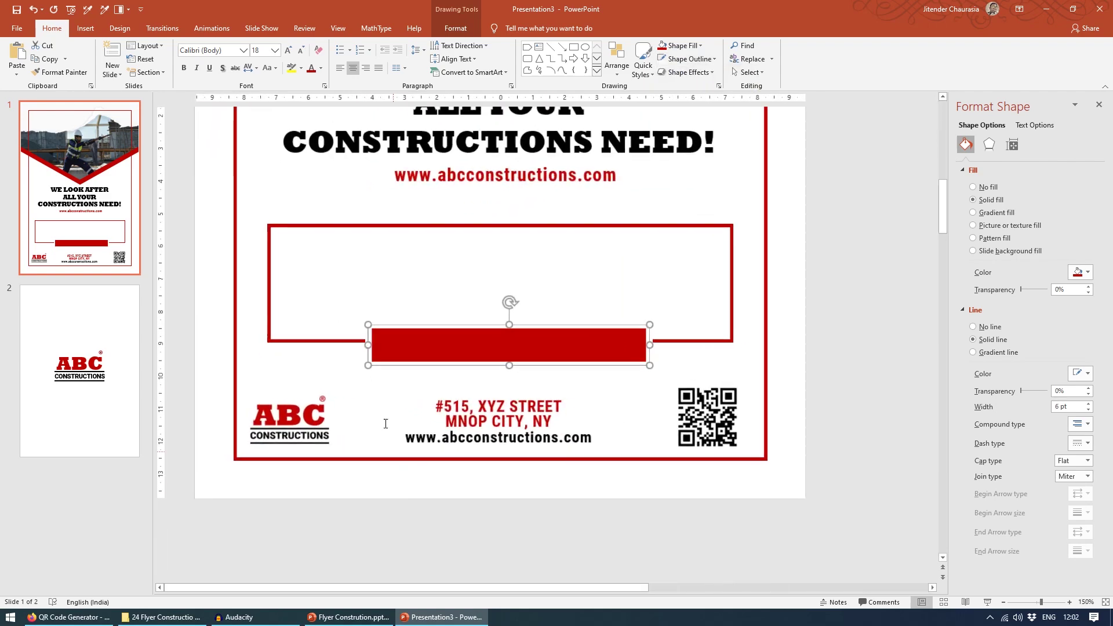
{"action": "left_click", "coordinate": [362, 376]}
{"action": "left_click_drag", "start_coordinate": [408, 350], "coordinate": [405, 346]}
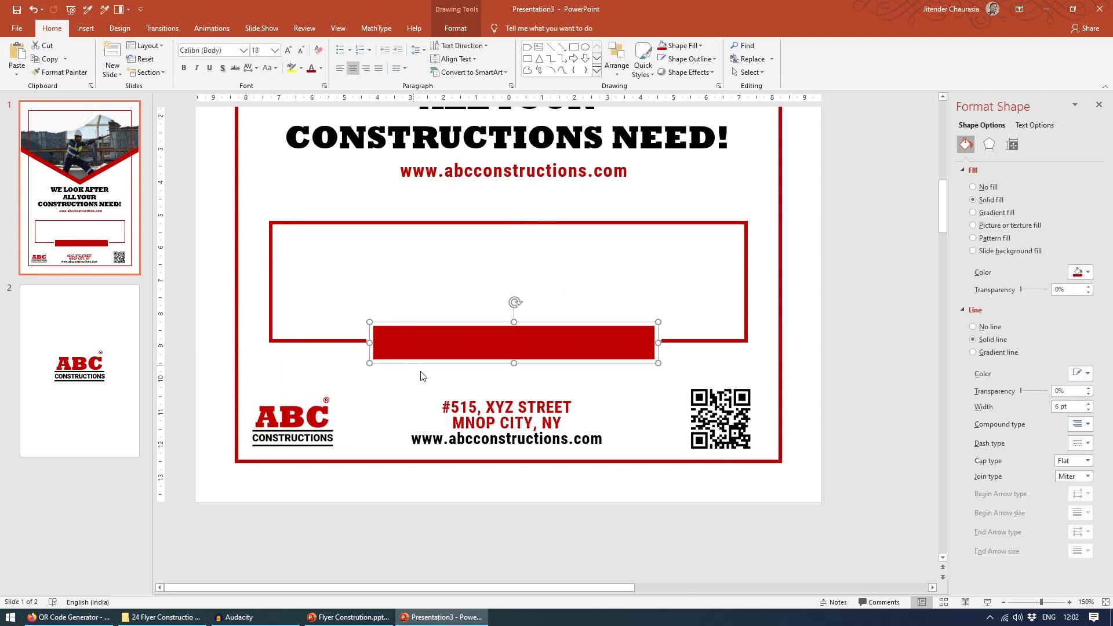
{"action": "left_click", "coordinate": [908, 386]}
{"action": "left_click", "coordinate": [536, 174]}
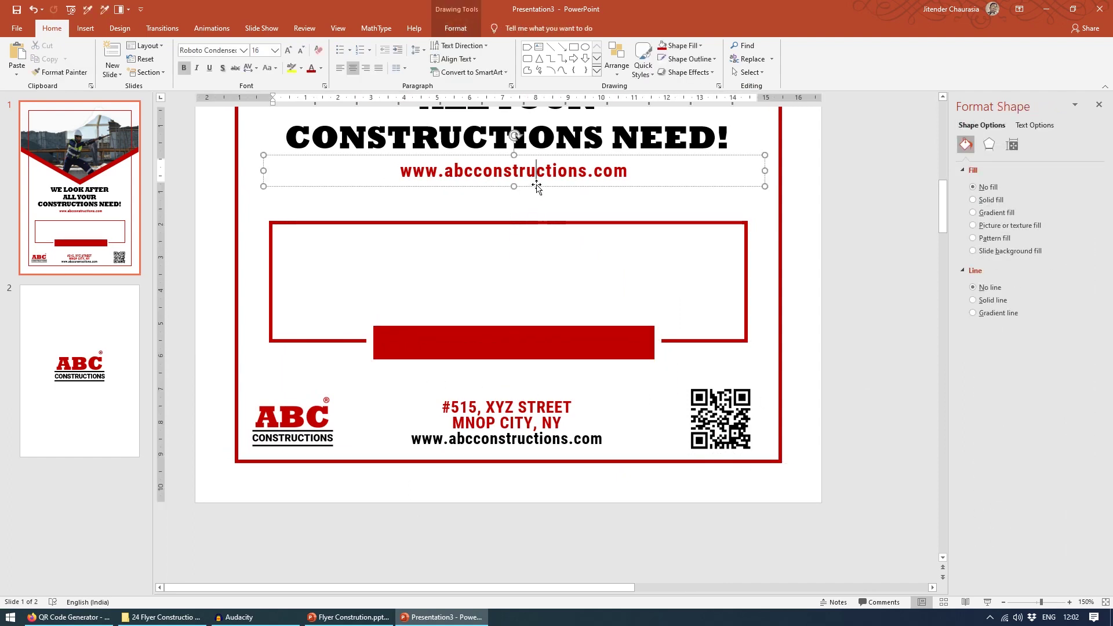
{"action": "key", "text": "Escape"}
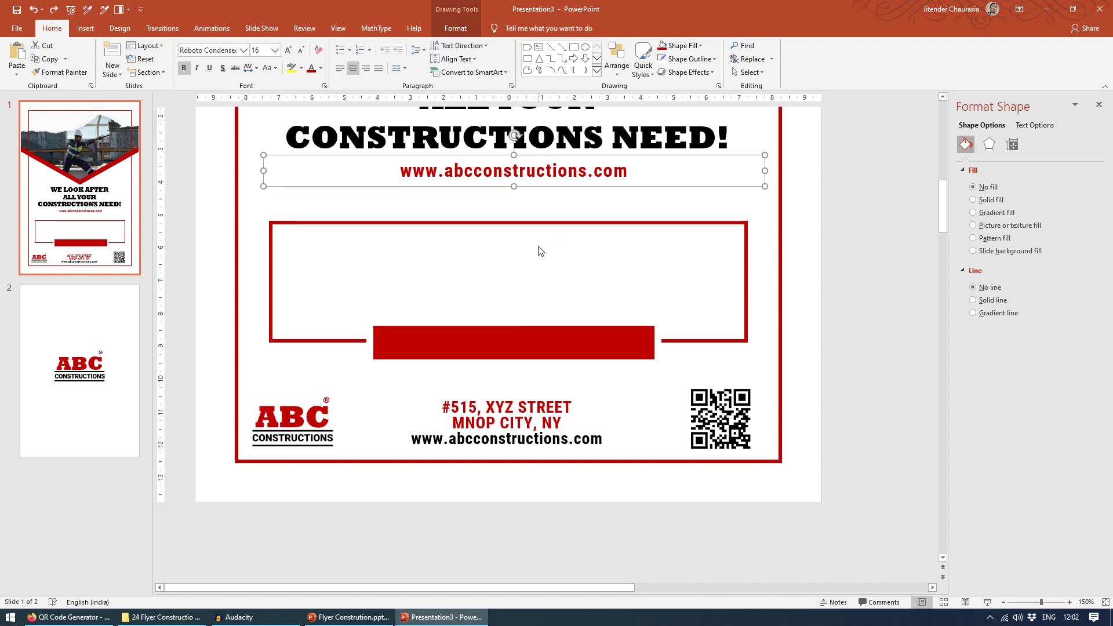